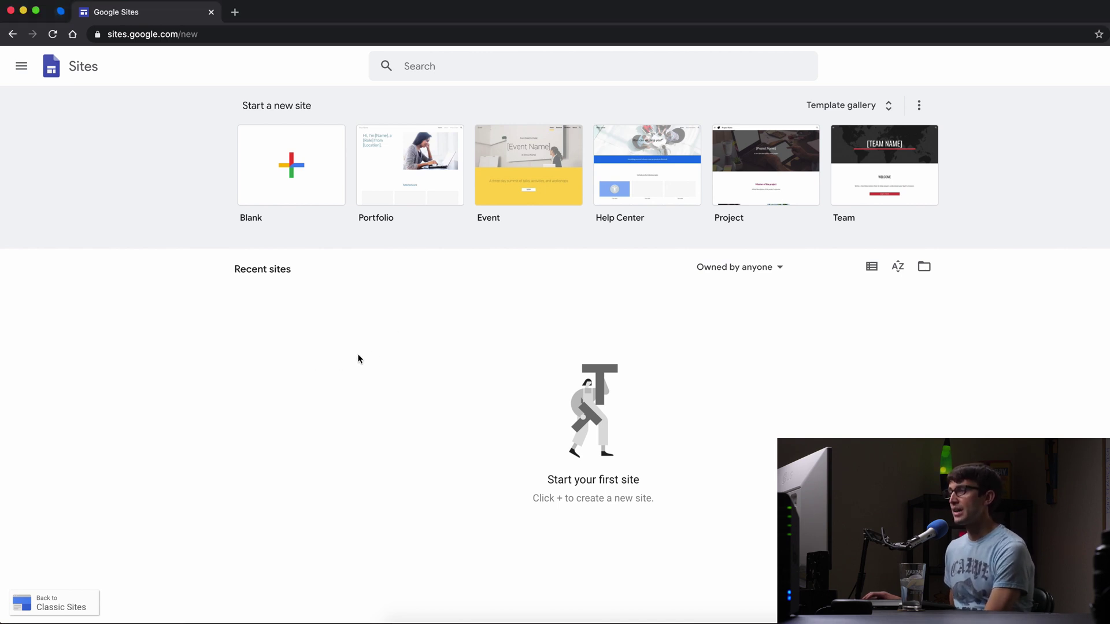
Step: Browse the site template gallery and create a new blank site
left_click(859, 110)
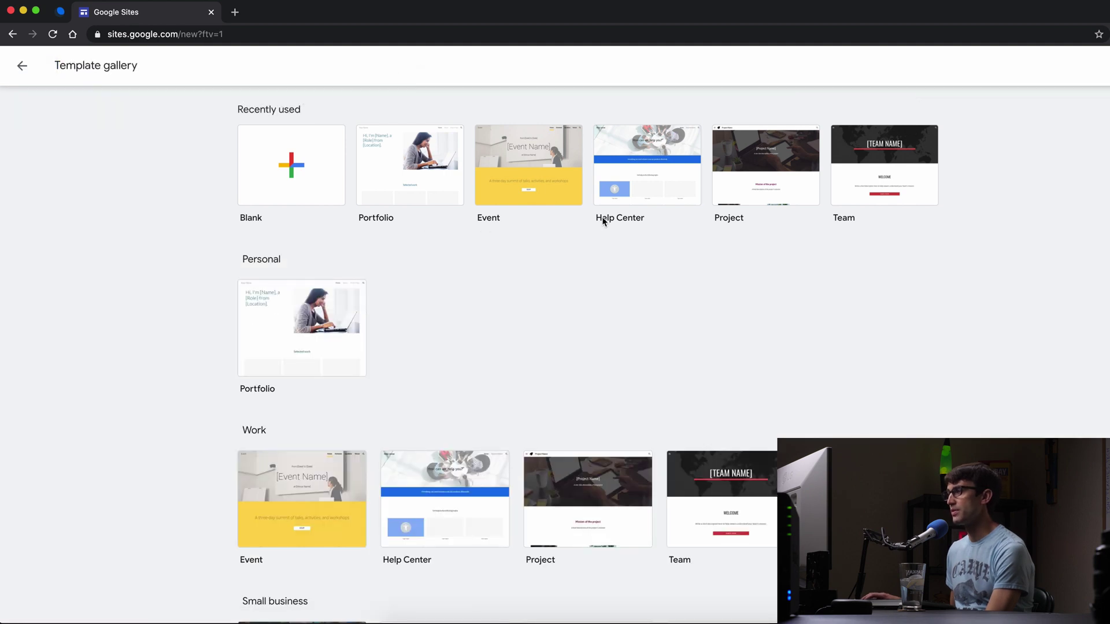
scroll(582, 346, "down", 5)
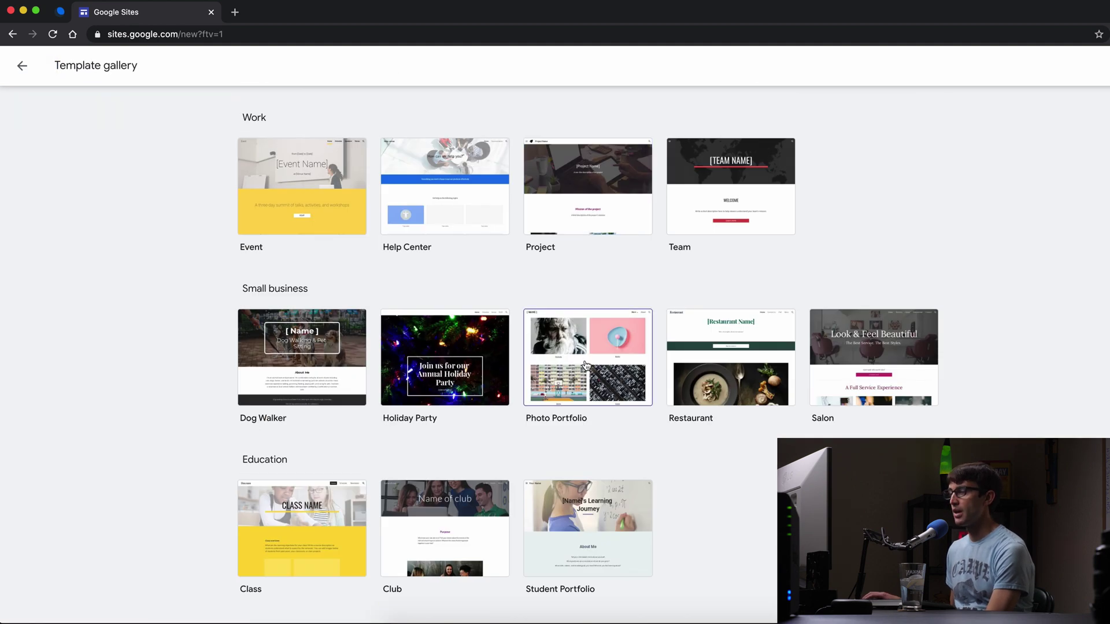
scroll(587, 363, "up", 5)
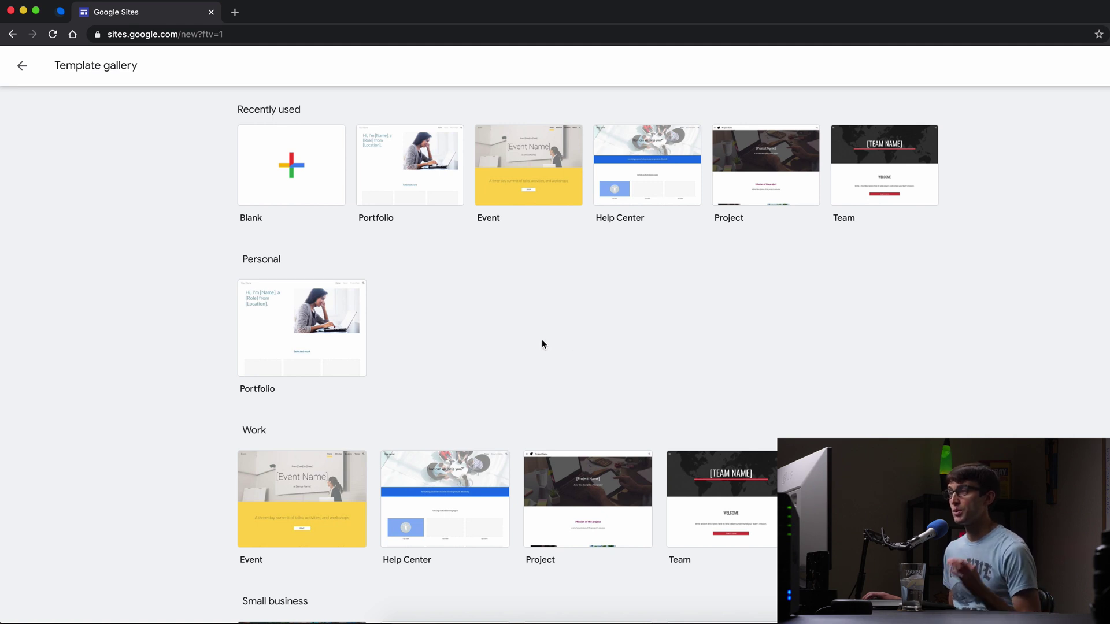
left_click(305, 185)
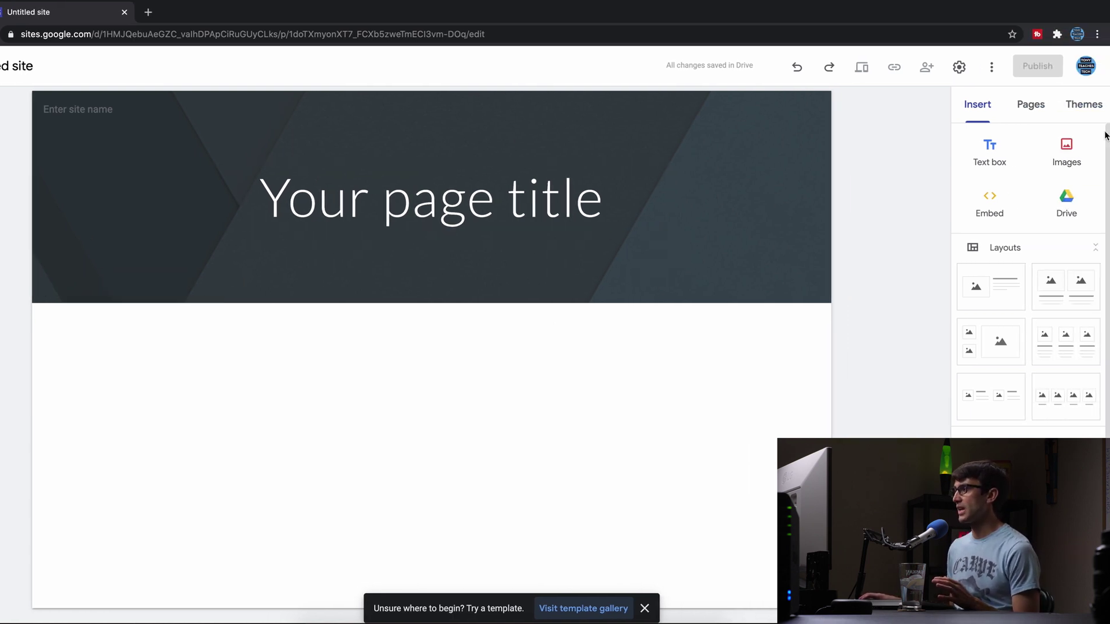
left_click_drag(1107, 139, 1106, 196)
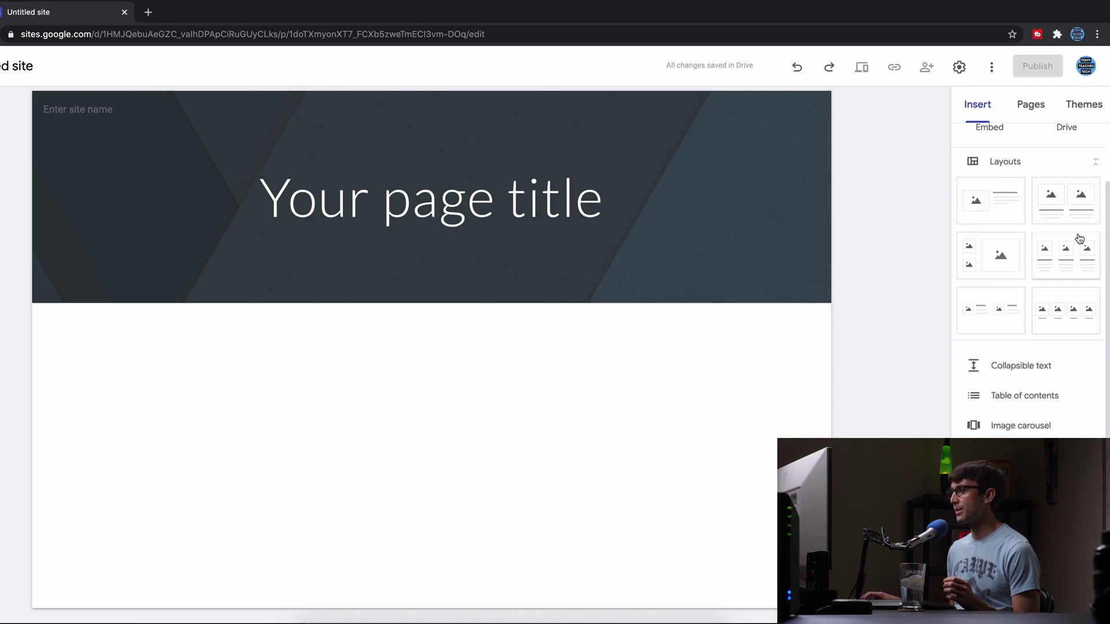
scroll(1101, 231, "down", 2)
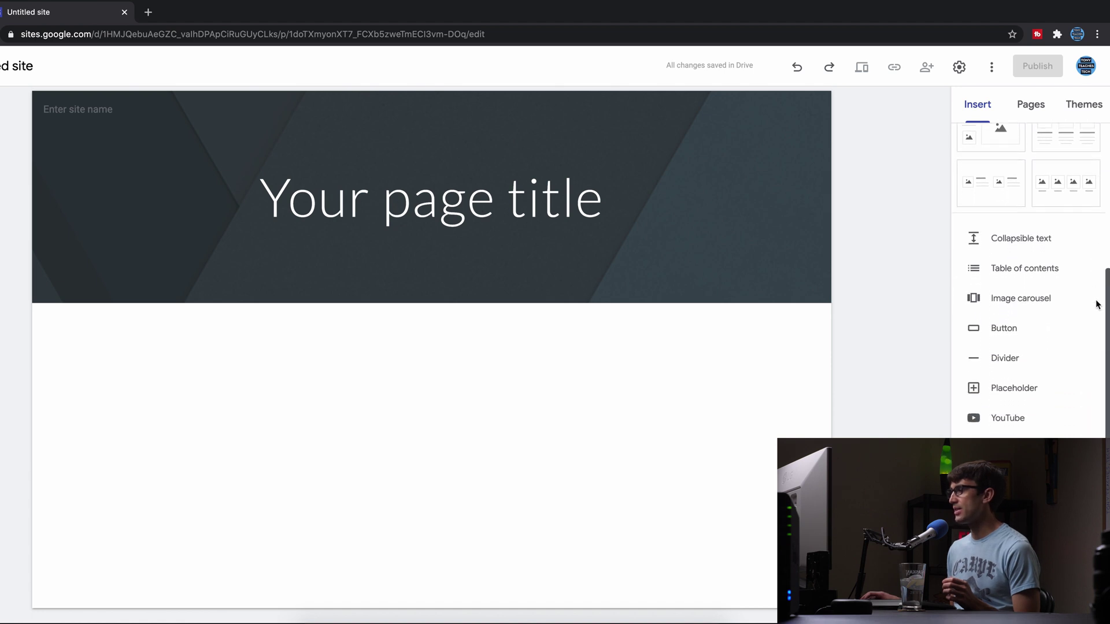
scroll(1097, 324, "down", 1)
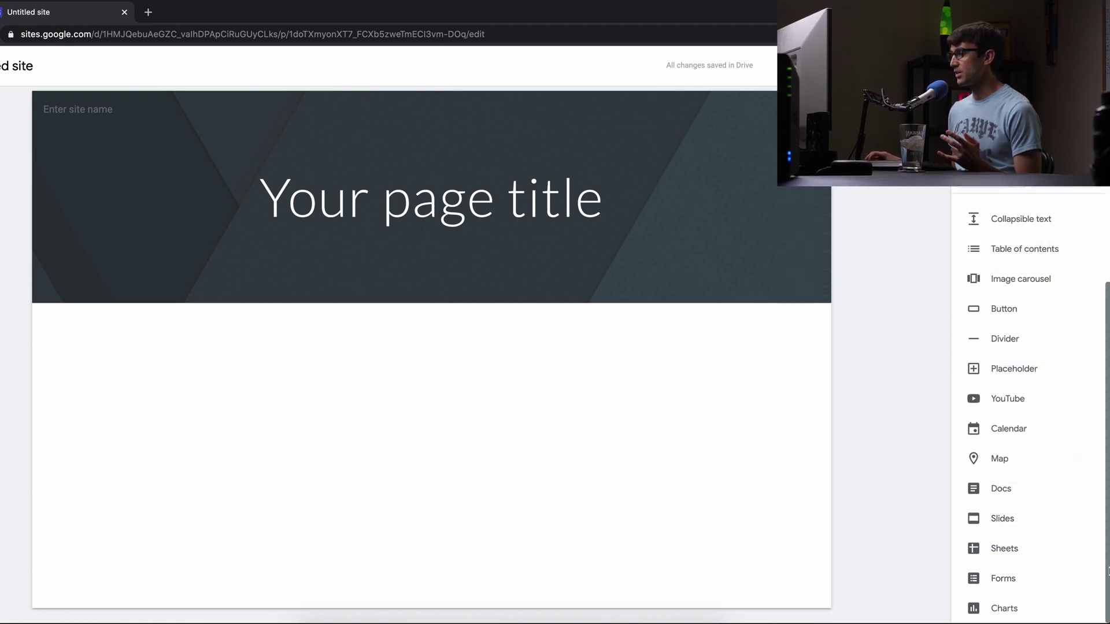
scroll(1108, 573, "up", 7)
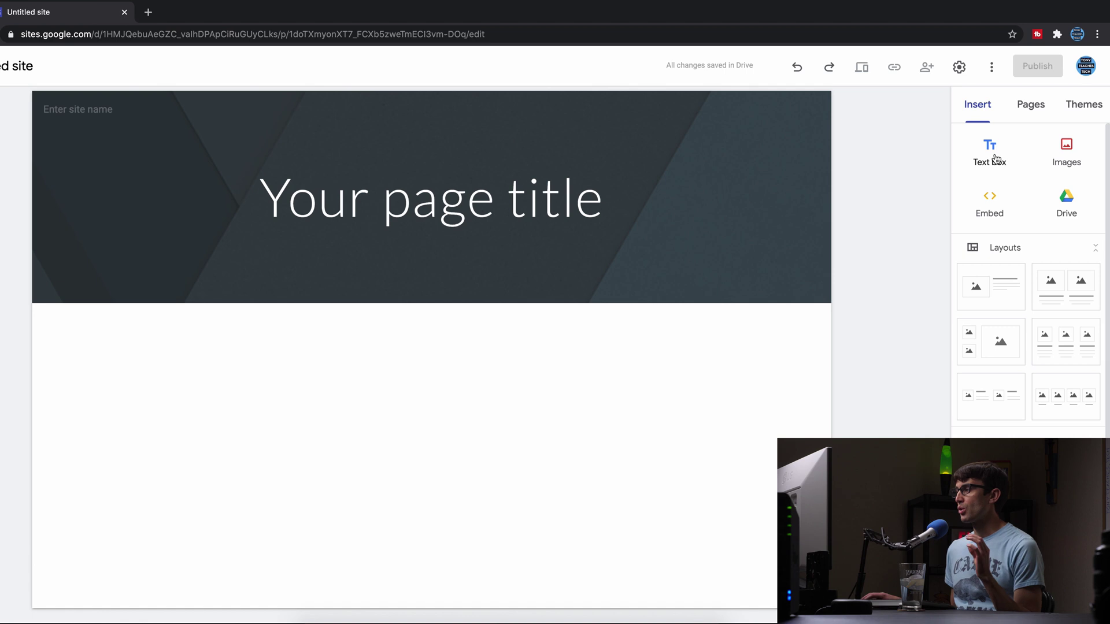
Step: Replace the placeholder page title in the header with "Tony Teaches Tech"
left_click(421, 199)
triple_click(421, 199)
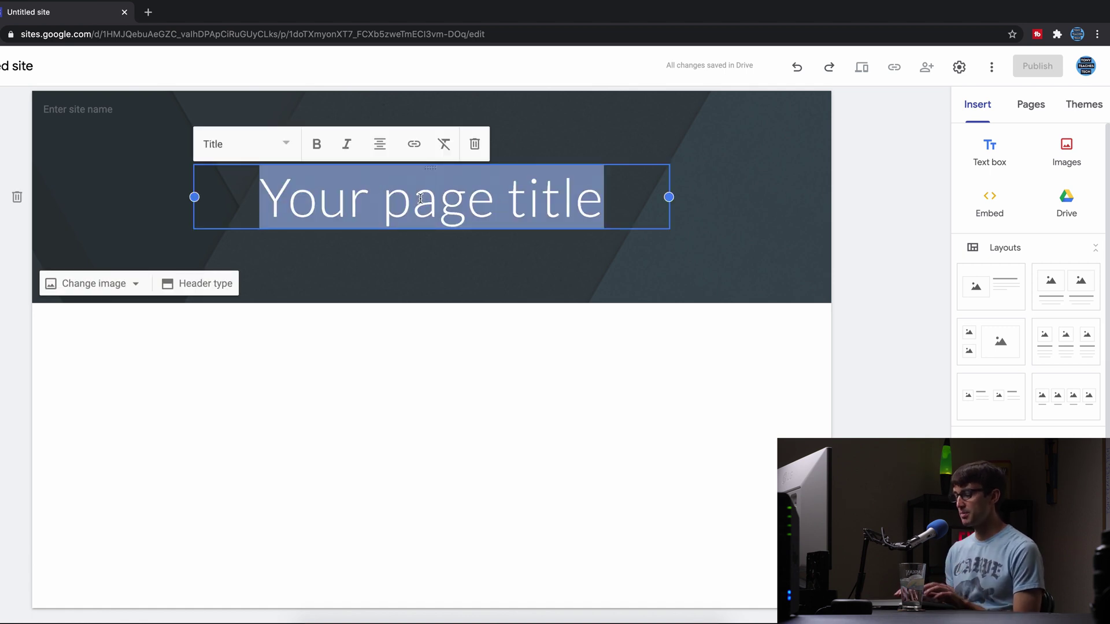
type("Tony F")
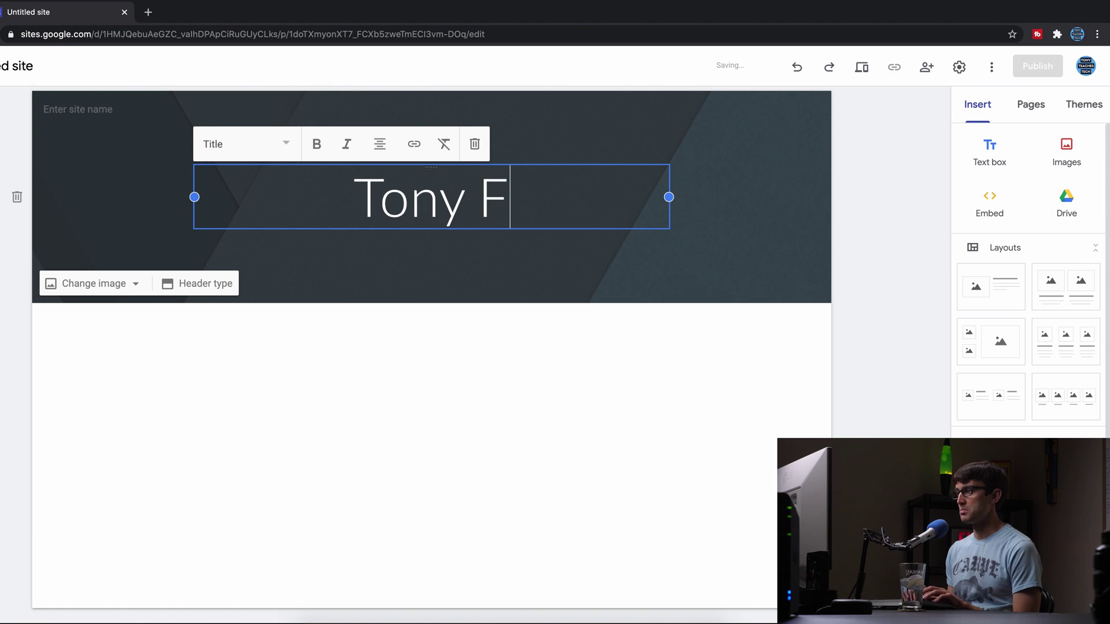
key("BackSpace")
type("Teac")
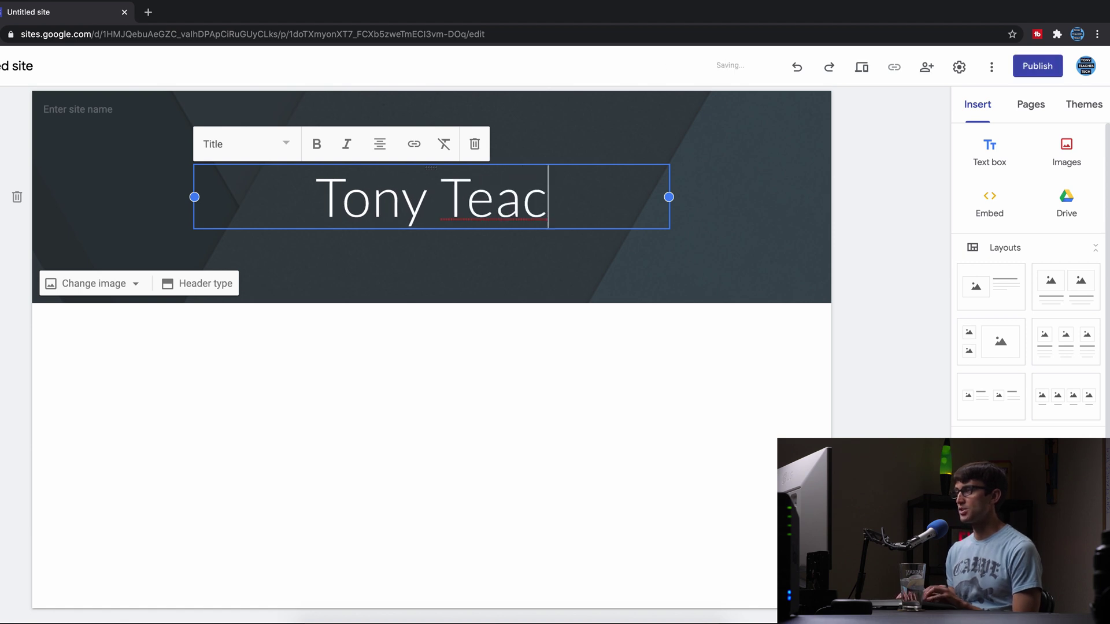
type("hes Tech")
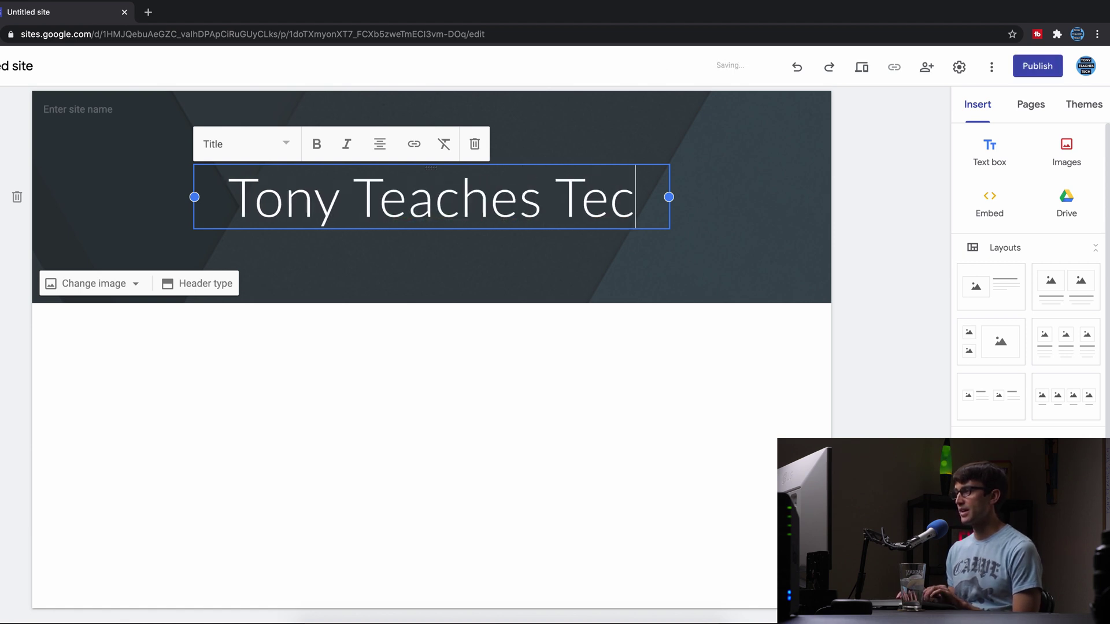
Step: Make the whole page title in the header bold
left_click(427, 209)
triple_click(417, 208)
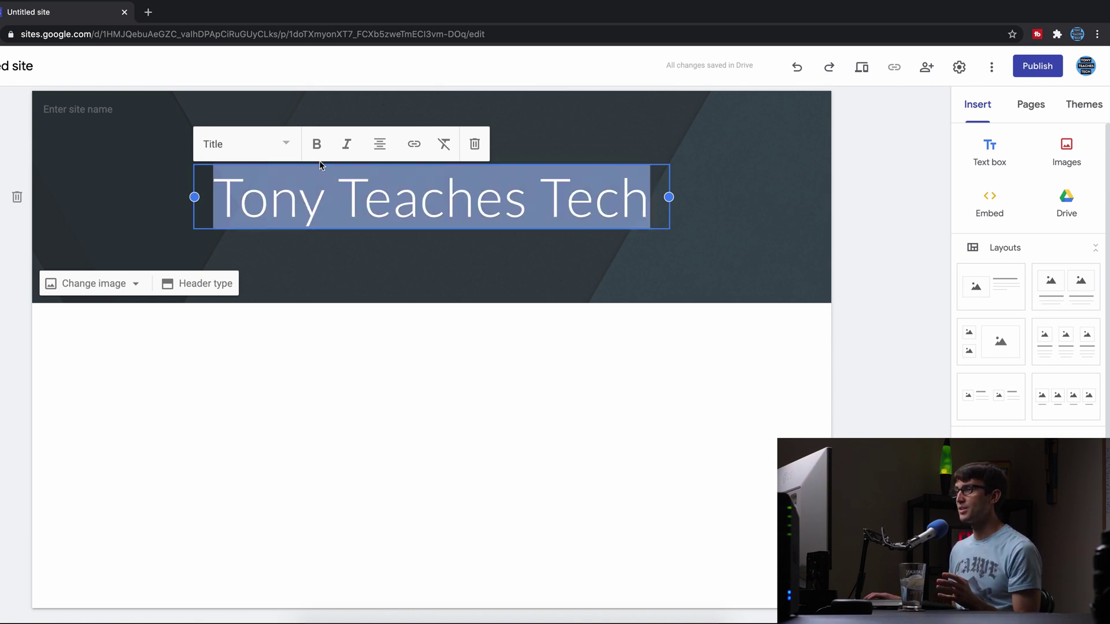
left_click(316, 144)
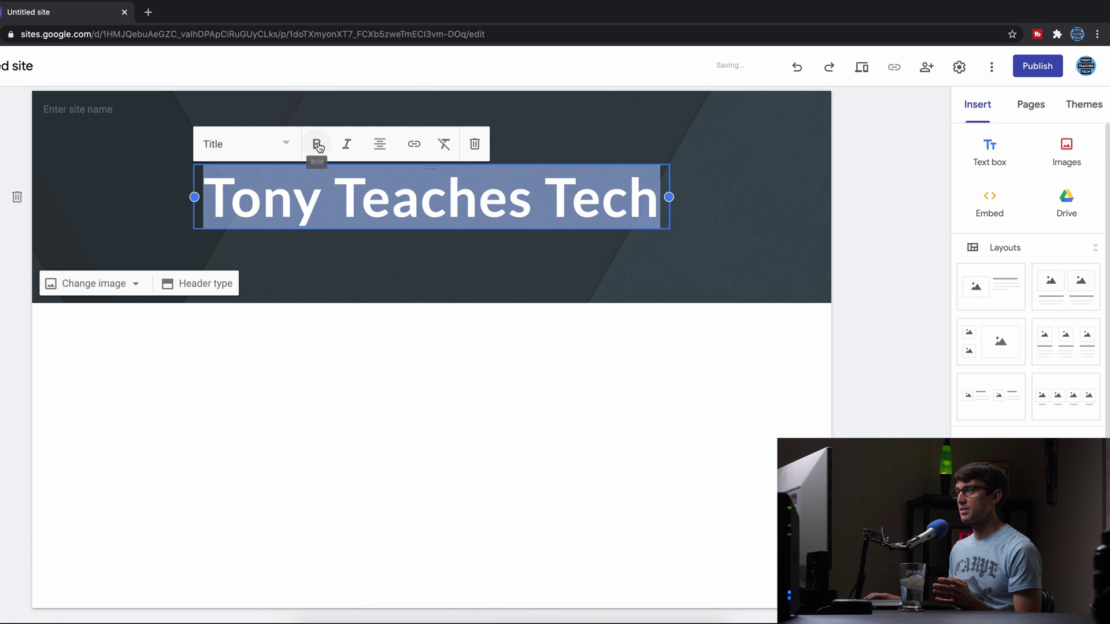
Step: Try the Normal text and Heading styles on the page title, restore the Title style and reapply bold
left_click(287, 144)
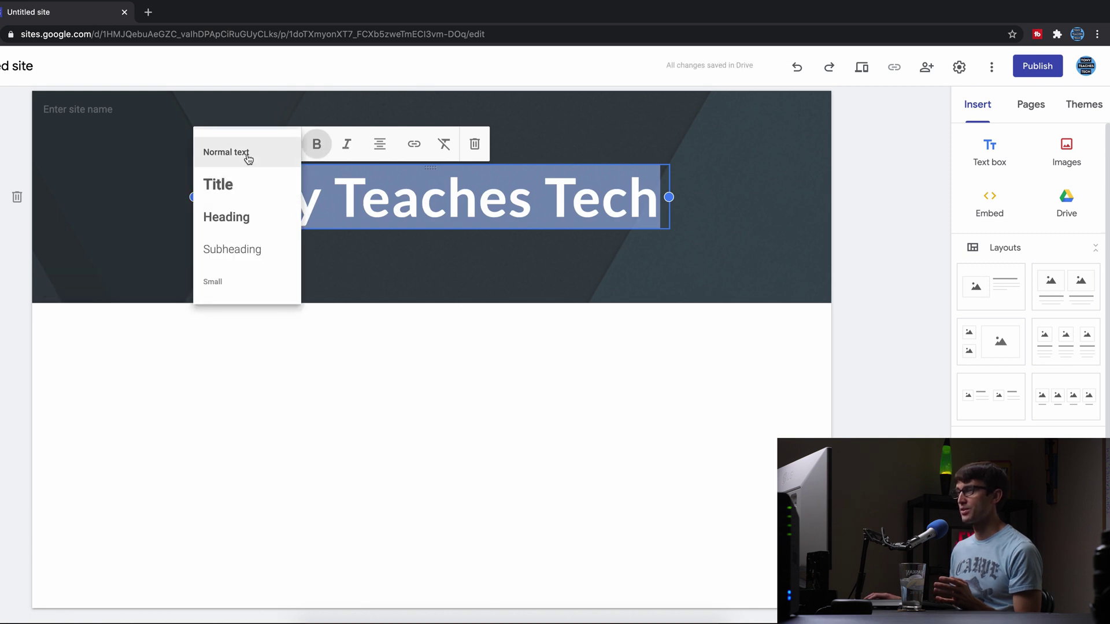
left_click(248, 156)
left_click(290, 162)
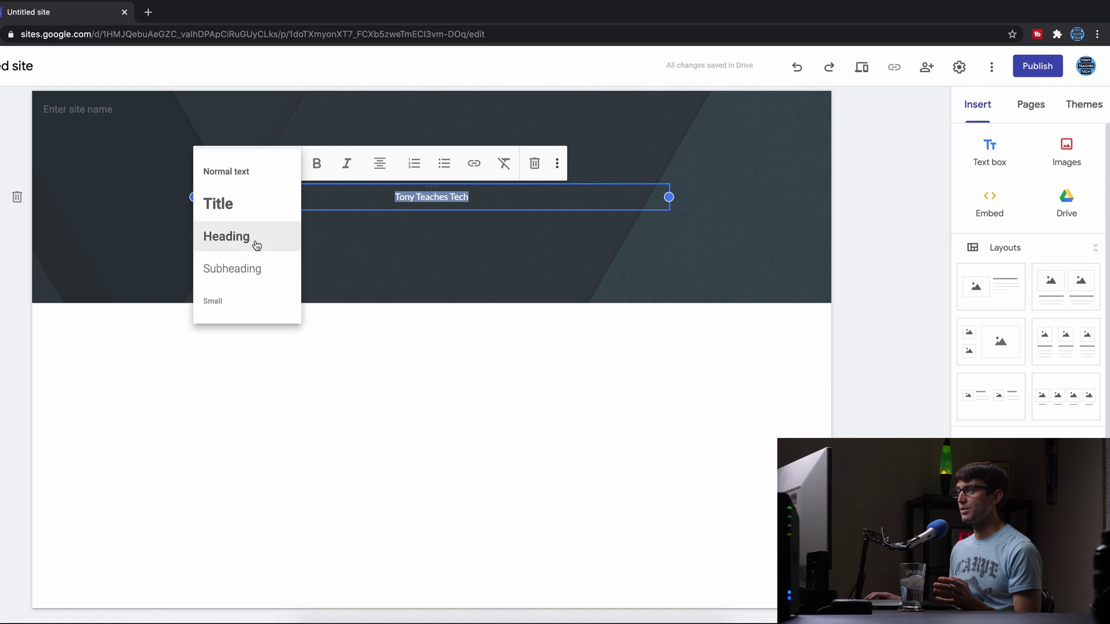
left_click(255, 243)
left_click(291, 162)
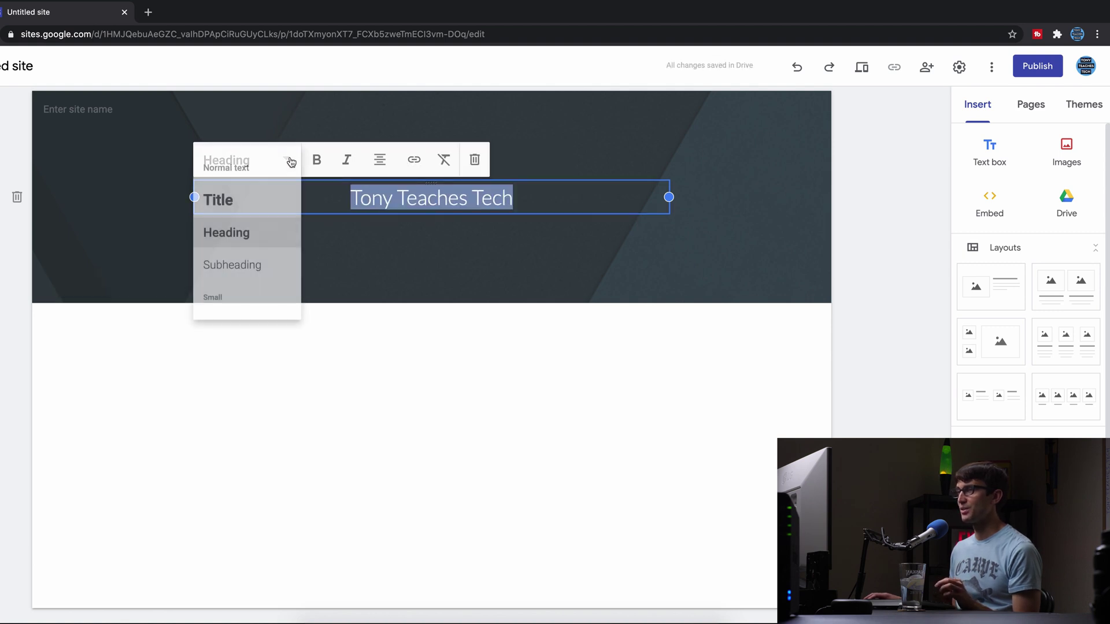
left_click(252, 202)
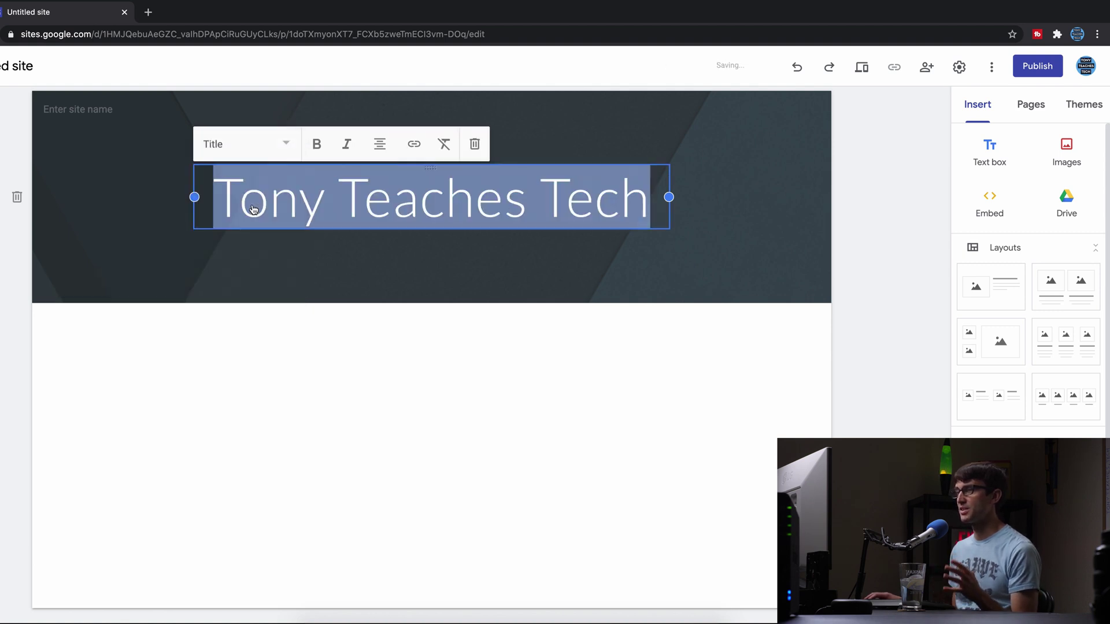
left_click(317, 146)
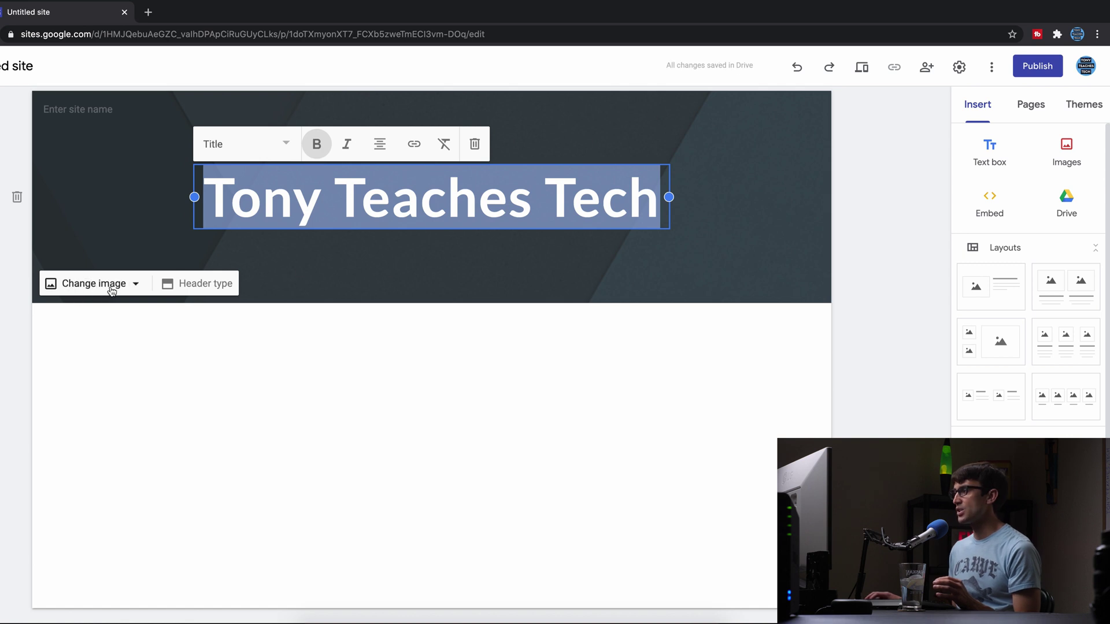
Step: Change the header background to the blue patterned image from the image gallery
left_click(135, 286)
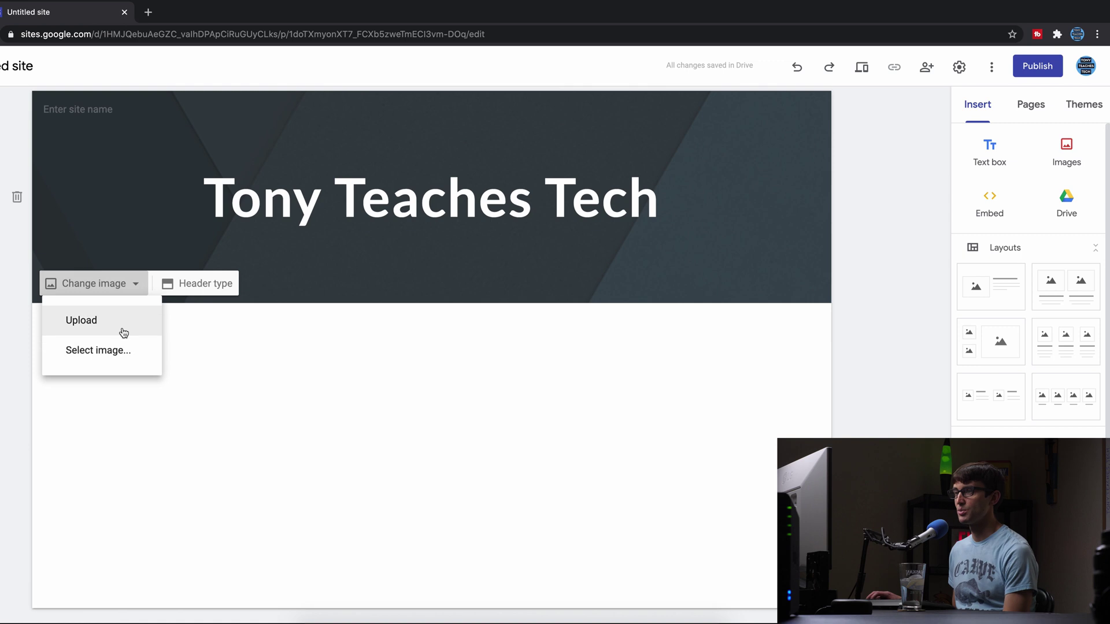
left_click(120, 353)
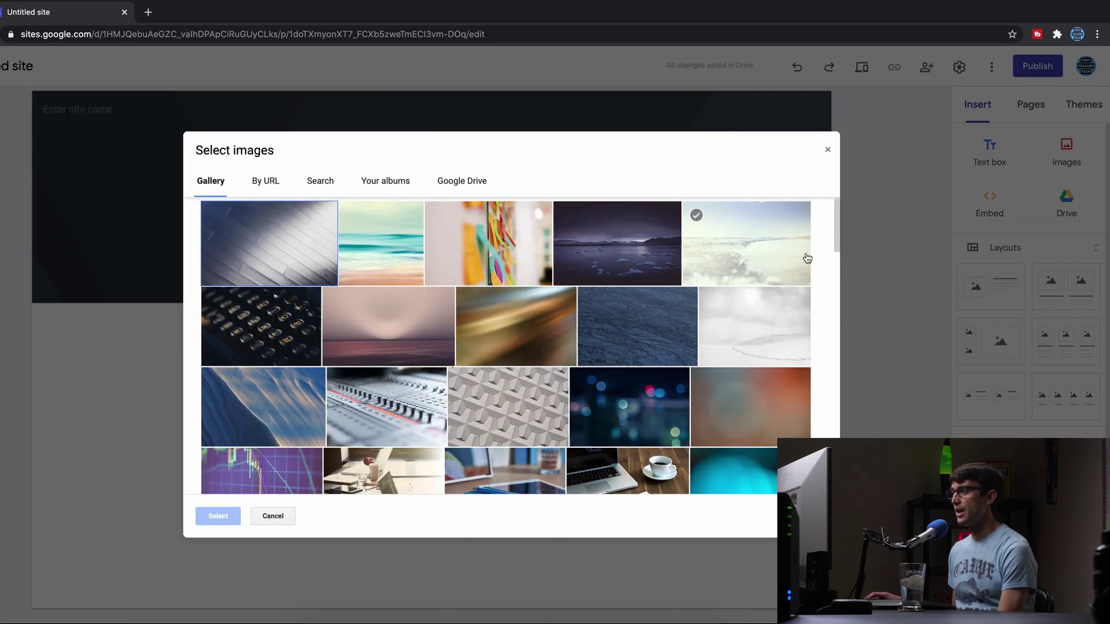
left_click_drag(837, 226, 820, 290)
left_click(412, 350)
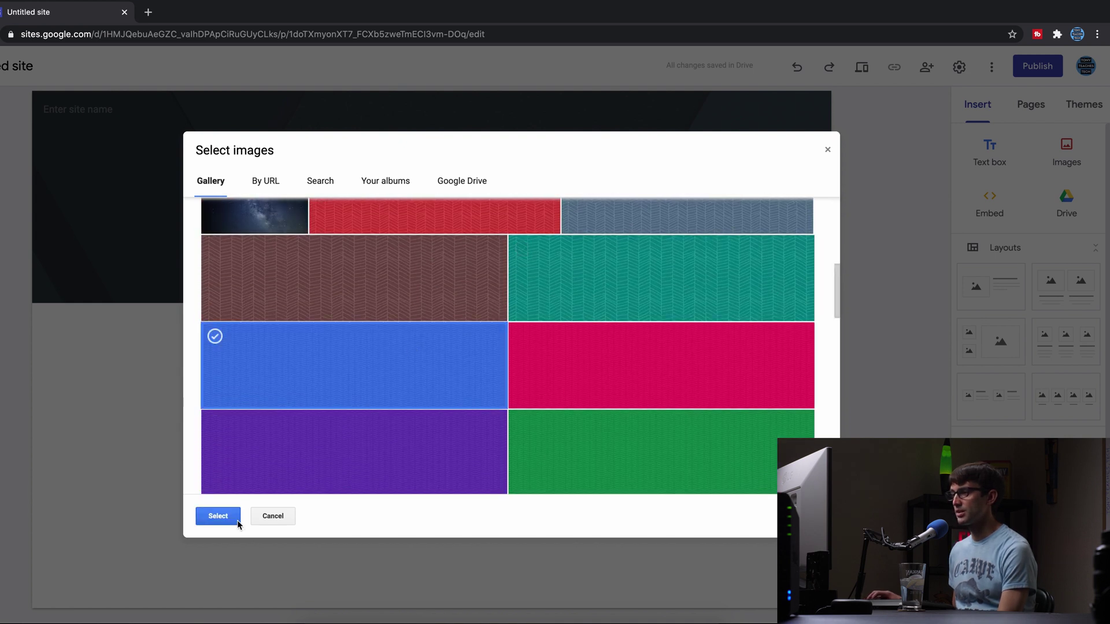
left_click(228, 516)
Step: Upload tony-teaches-tech.png from the assets folder as the site logo
mouse_move(503, 242)
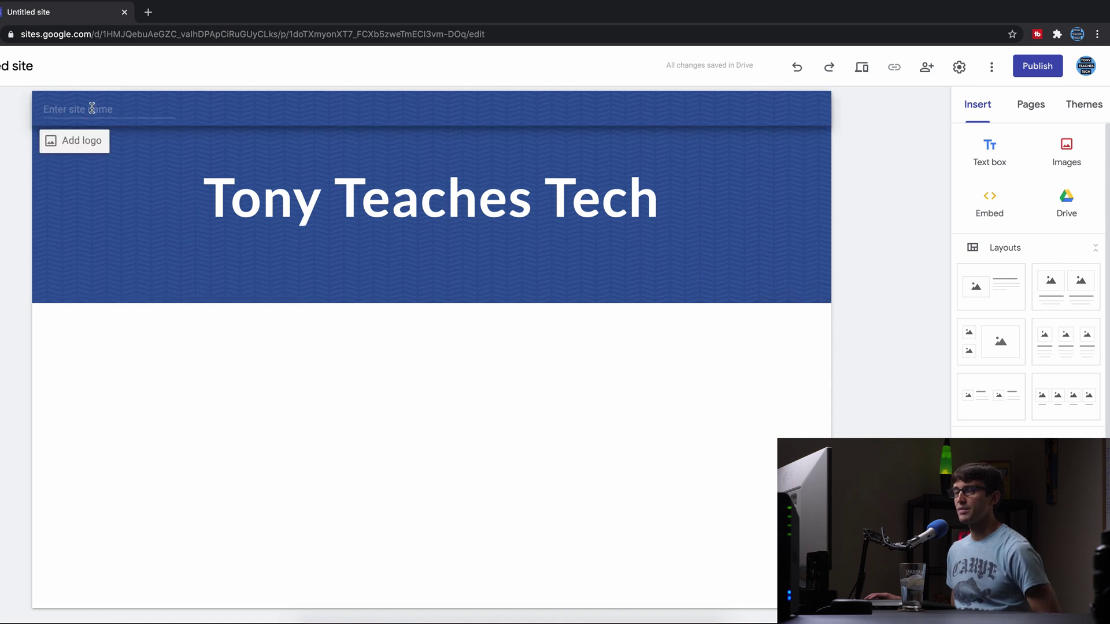
left_click(93, 143)
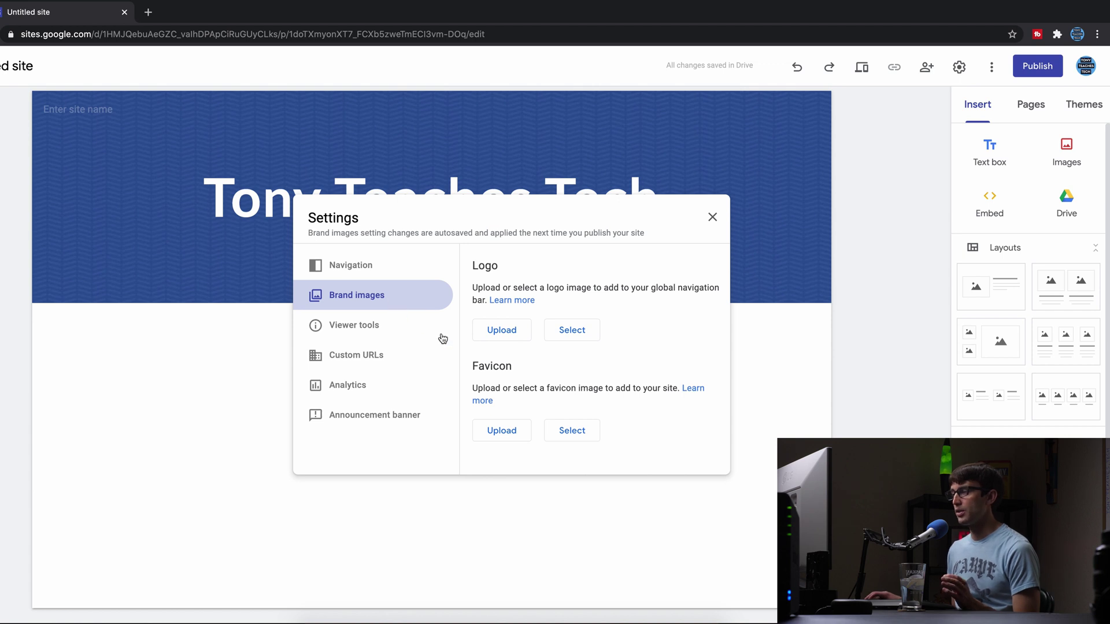
left_click(512, 342)
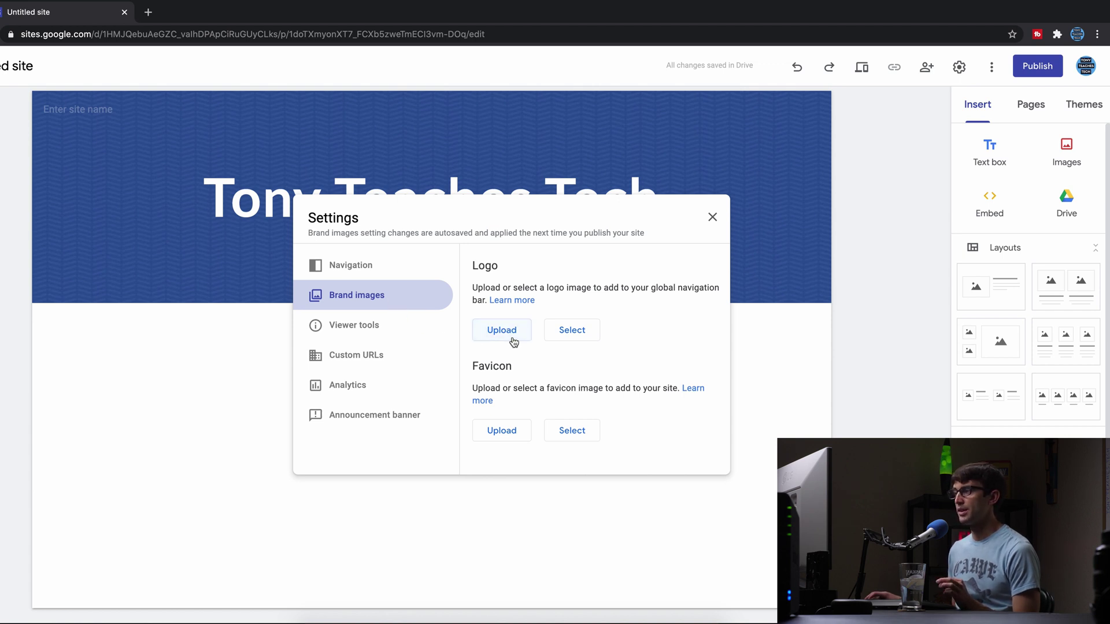
left_click(317, 119)
double_click(400, 104)
left_click(419, 129)
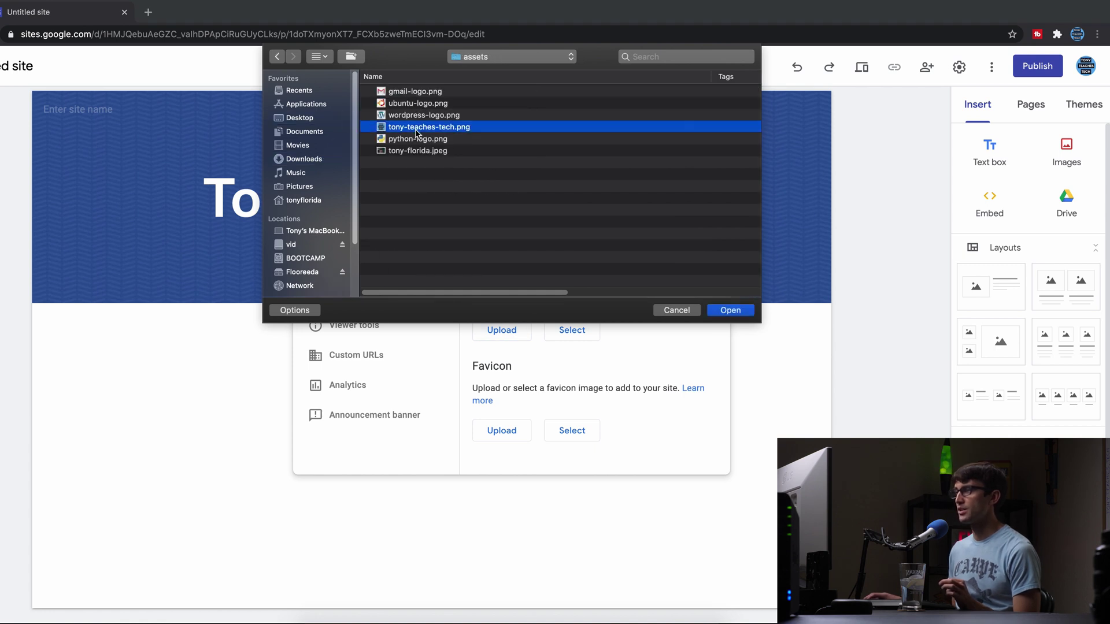
left_click(731, 310)
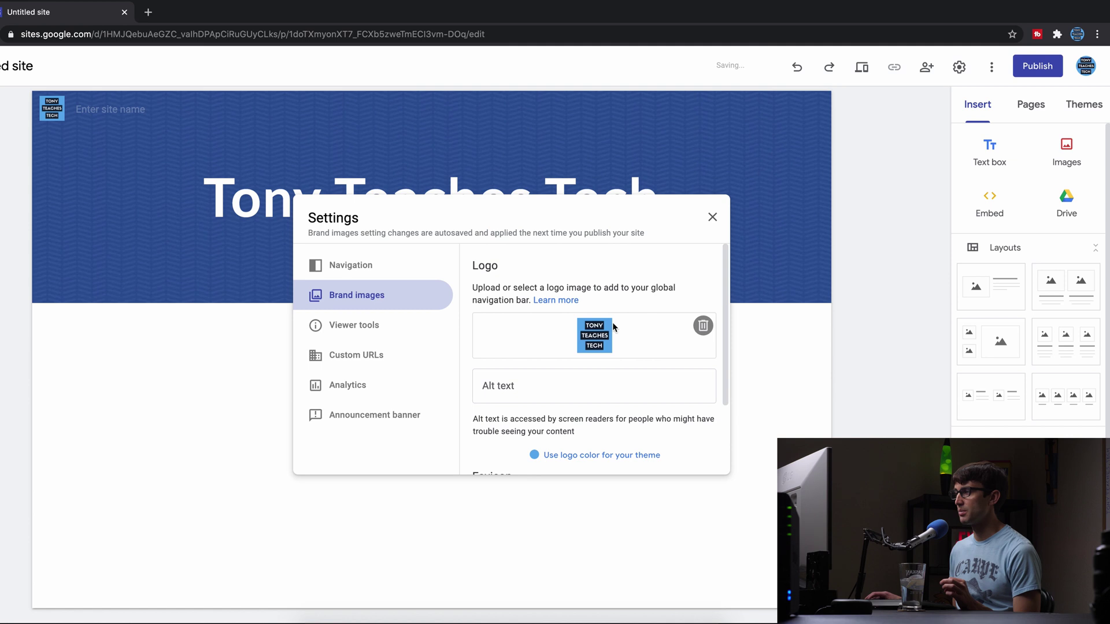
Step: Set the logo's alt text to "Tony Teaches Tech logo" and apply the logo color to the site theme
left_click(592, 381)
type("Tony Teaches Te")
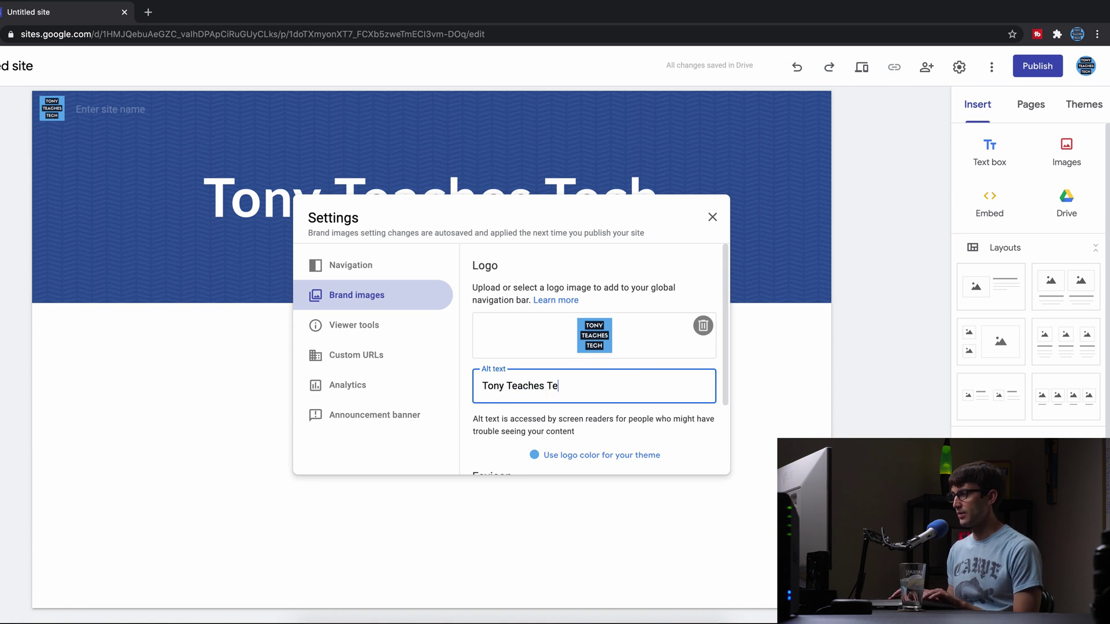
type("ch logo")
scroll(614, 351, "down", 2)
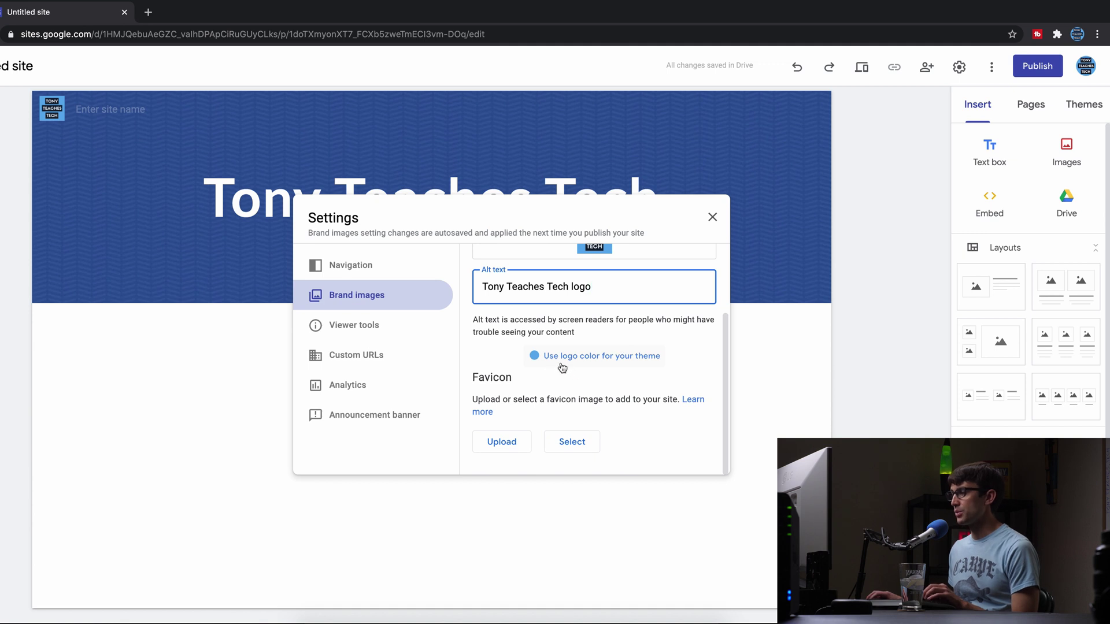
left_click(610, 365)
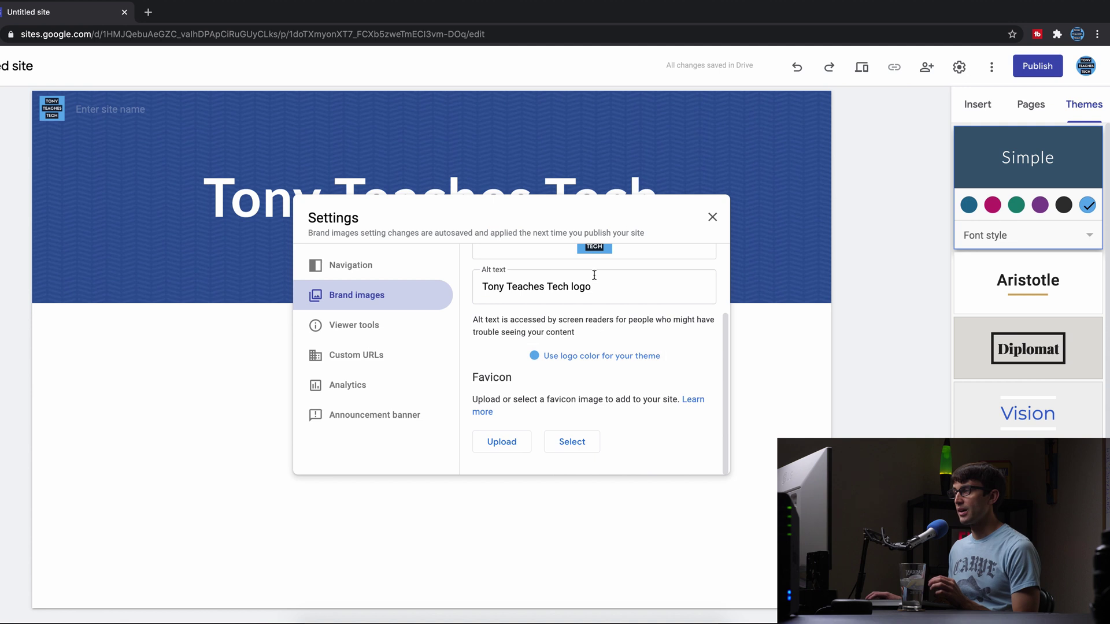
Step: Upload tony-teaches-tech.png as the site's favicon and close the brand image settings
scroll(594, 272, "up", 1)
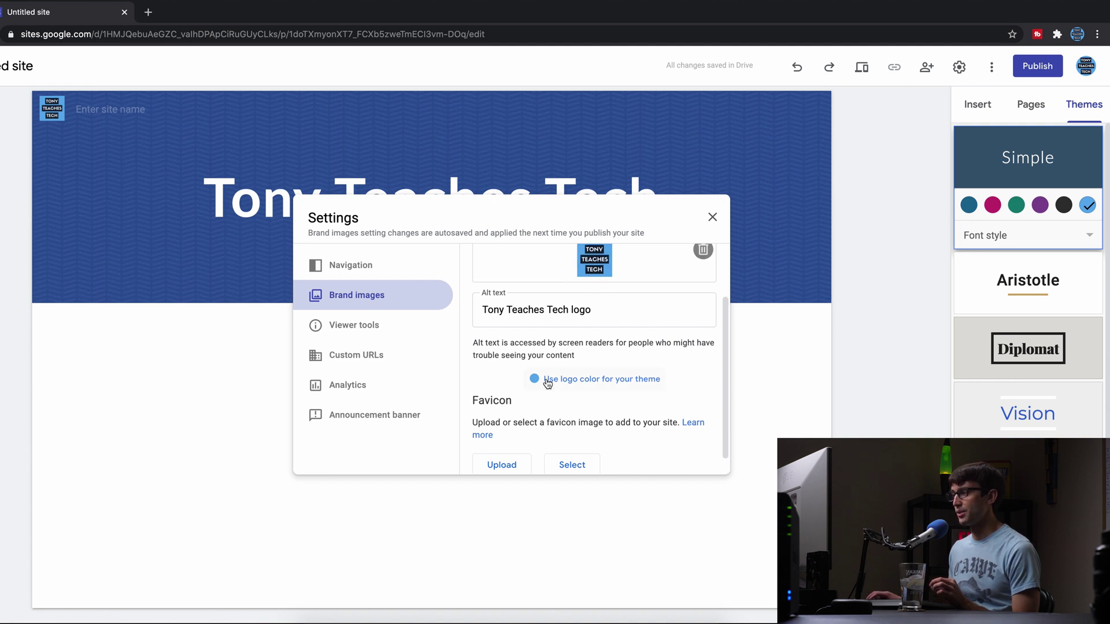
scroll(608, 398, "down", 1)
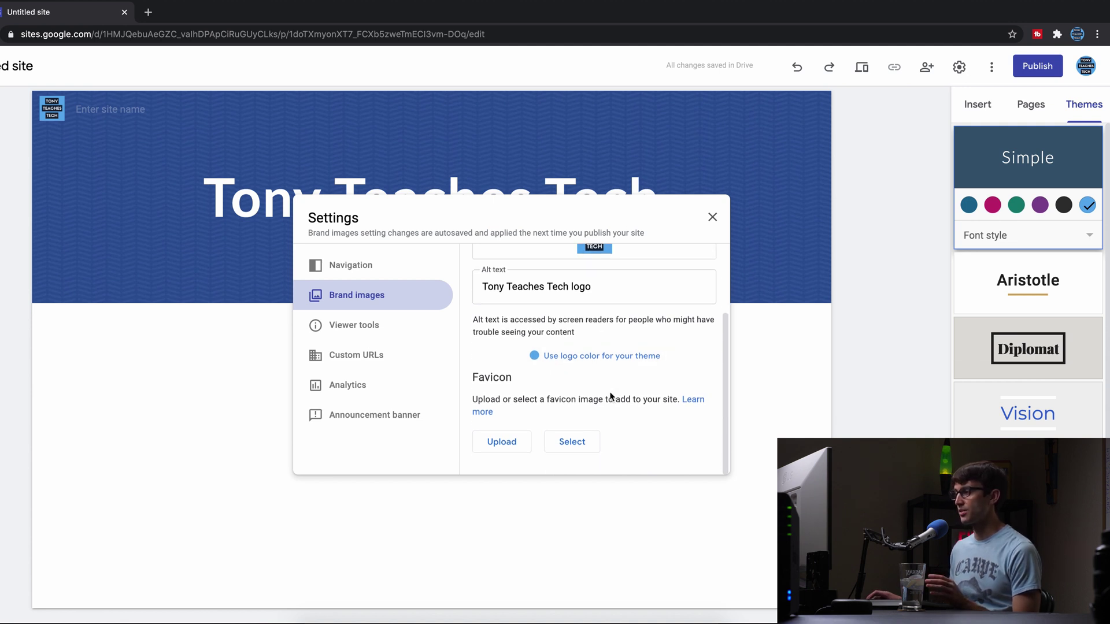
left_click(501, 441)
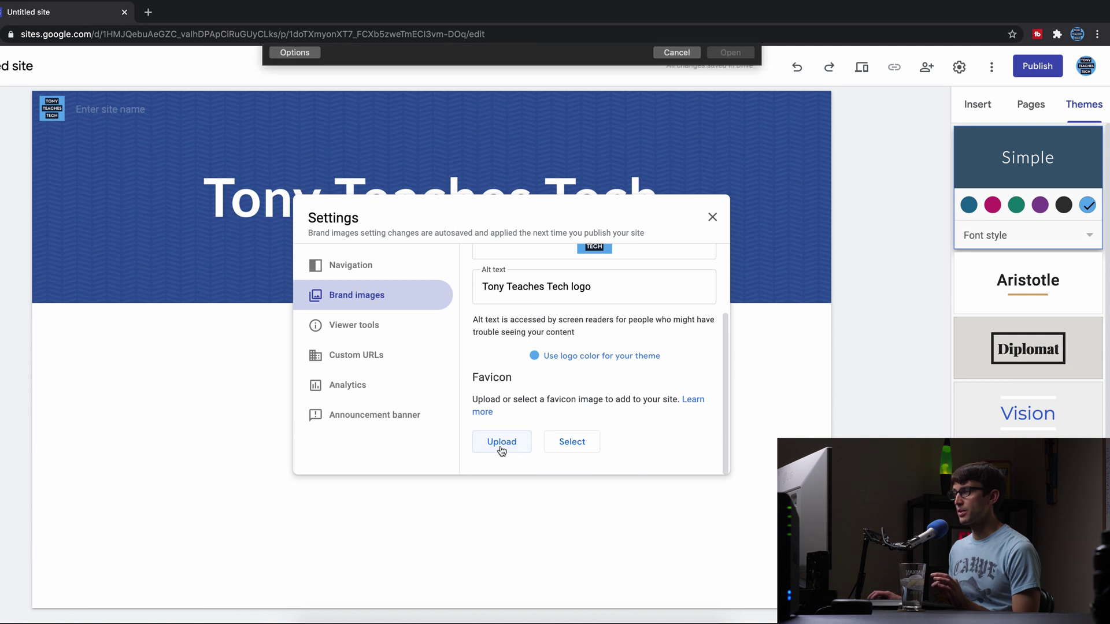
double_click(578, 126)
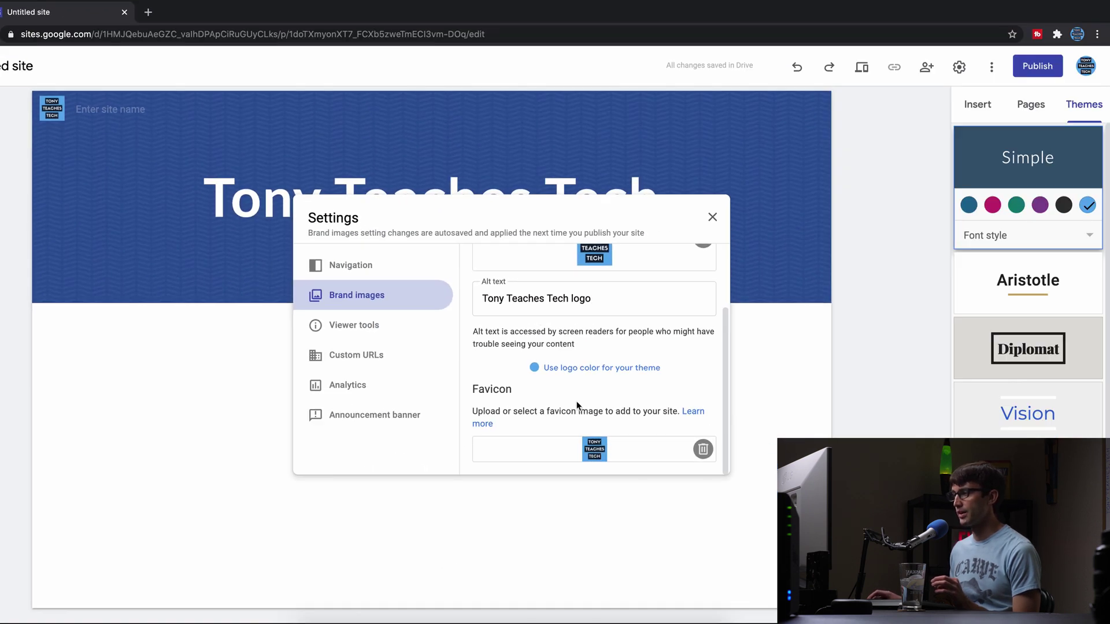
left_click(713, 218)
Step: Enter "Tony Teaches Tech" as the site name in the header bar
left_click(113, 112)
type("Tony Teaches Tech")
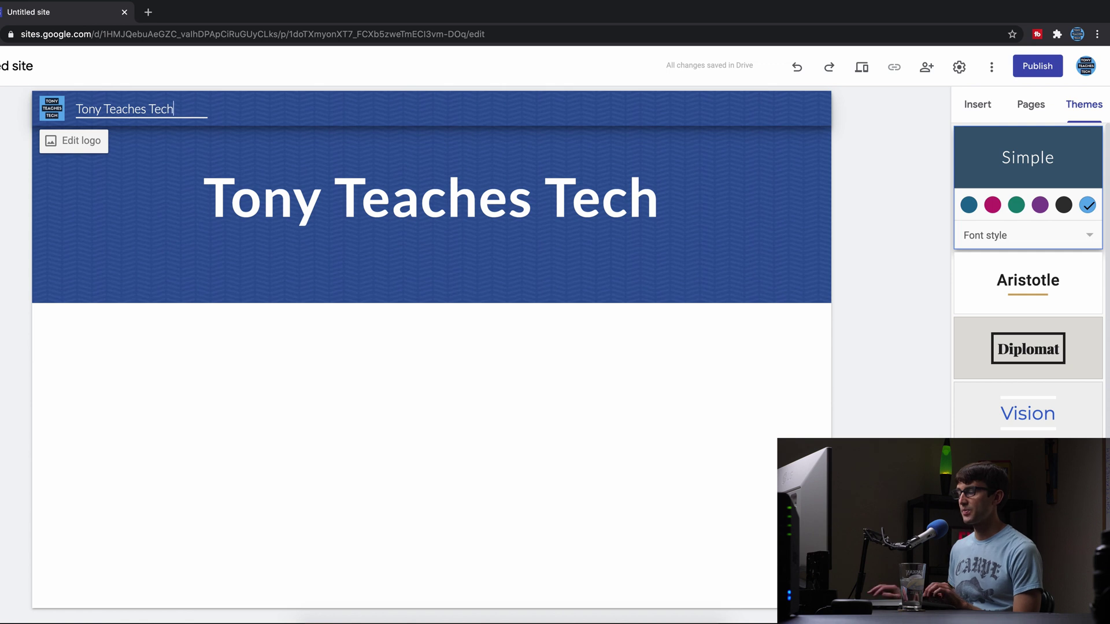
Step: Add the single image-and-text layout below the header and move its image placeholder to the other side of the text
left_click(414, 390)
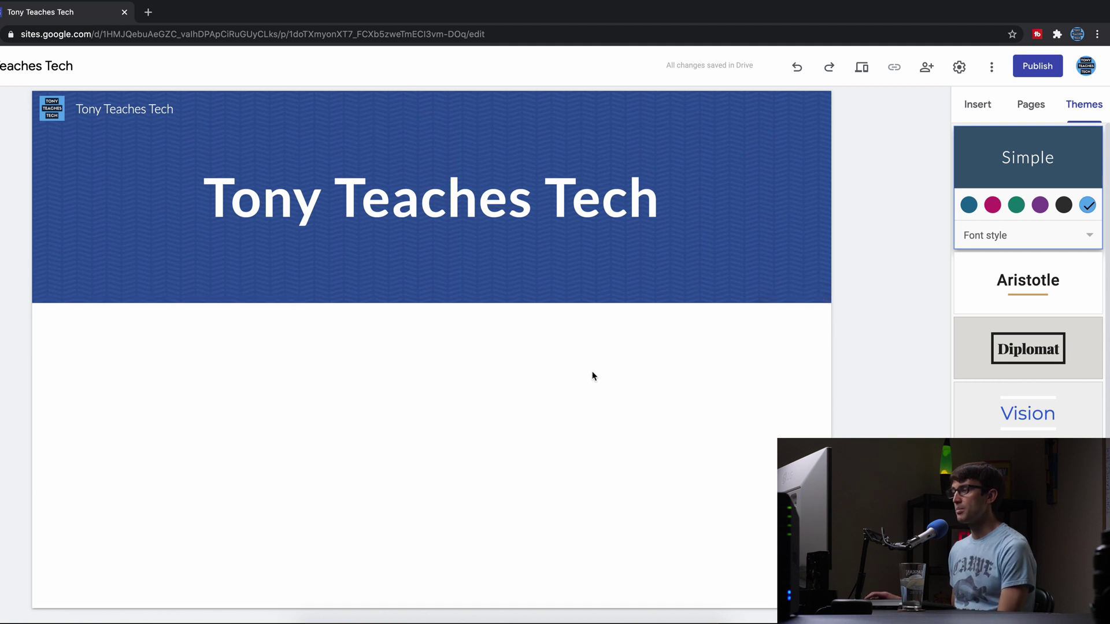
left_click(991, 108)
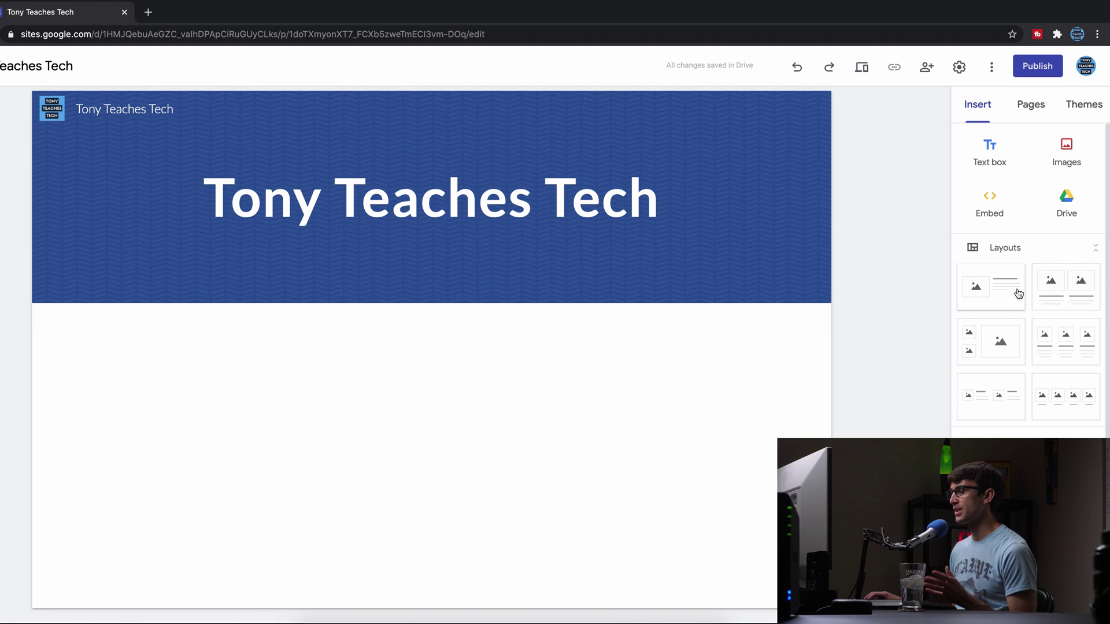
left_click_drag(1016, 294, 349, 362)
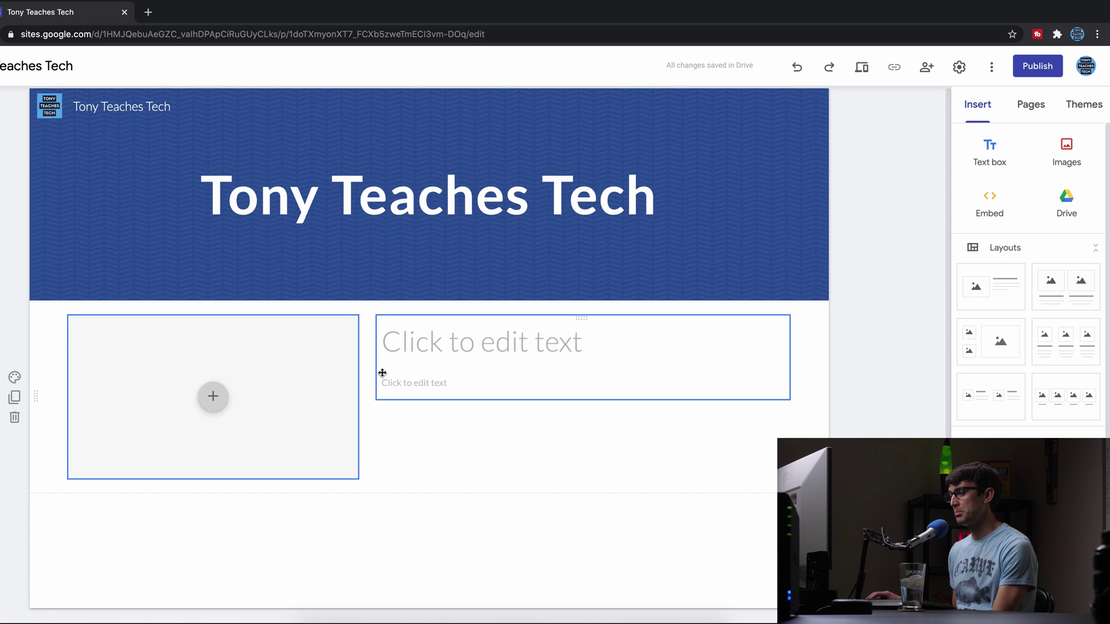
left_click_drag(231, 397, 796, 378)
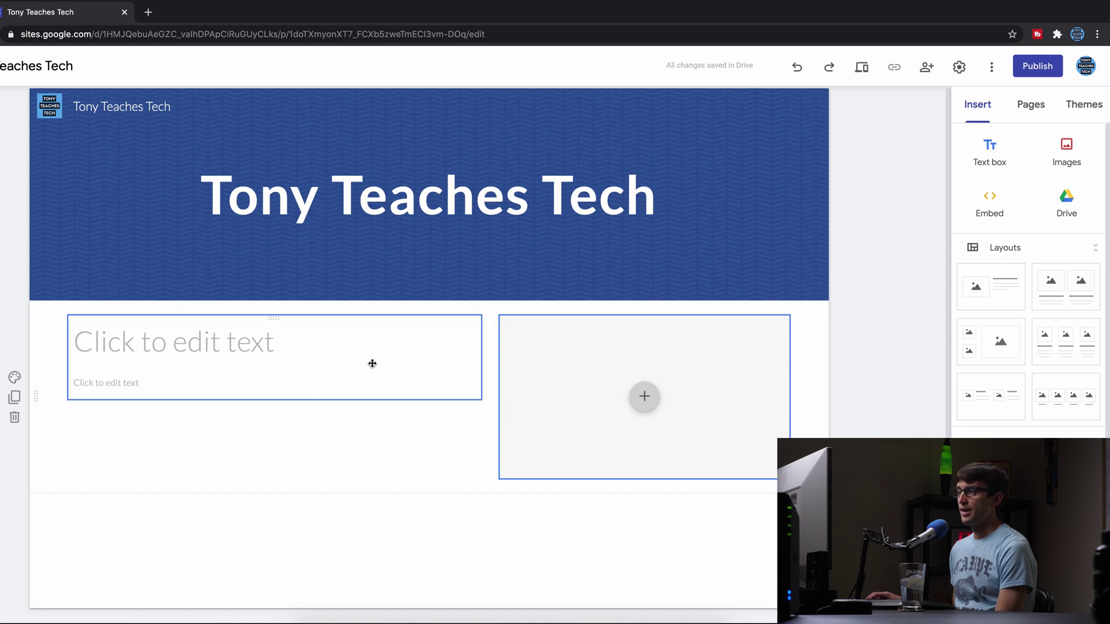
Step: Enter "Who is Tony?" as the title of the image-and-text section and make it bold
left_click(235, 345)
type("W")
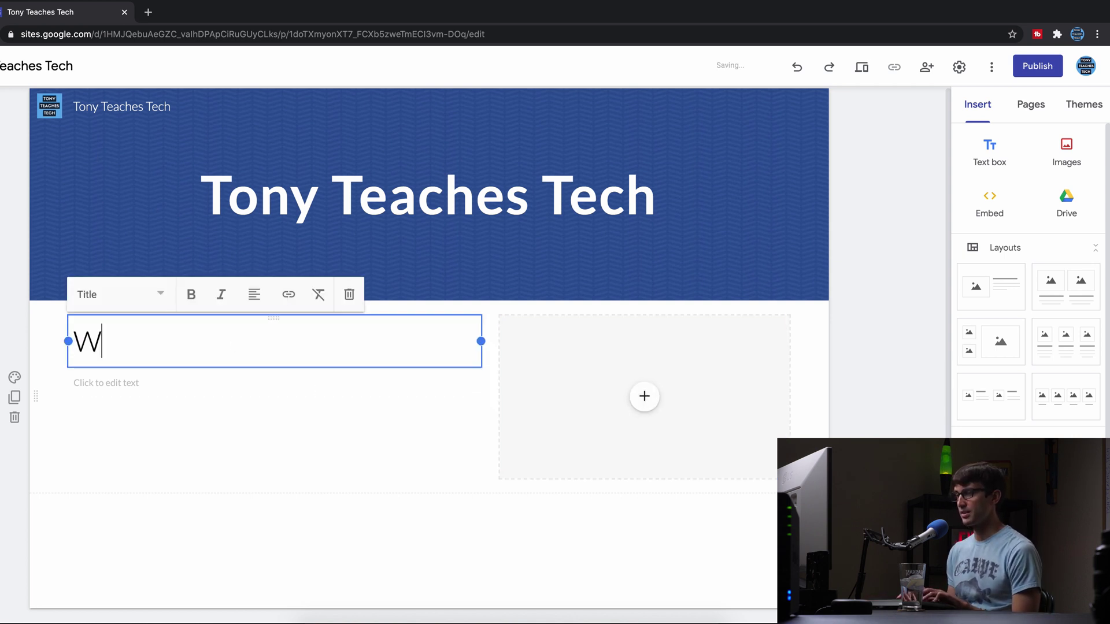
type("ho is Tony?")
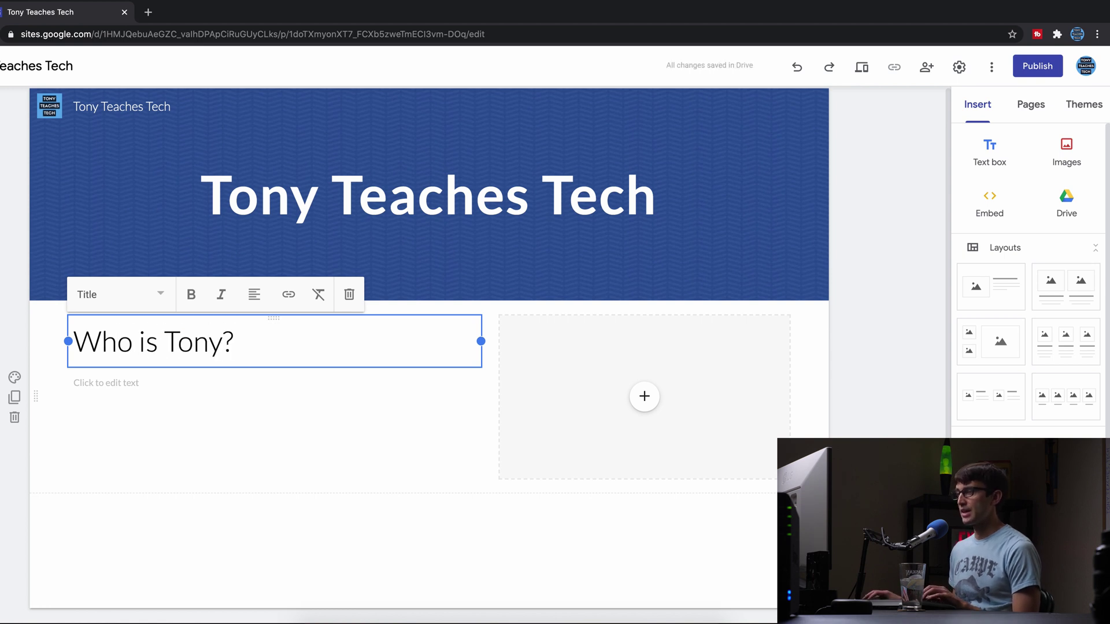
left_click_drag(234, 342, 163, 309)
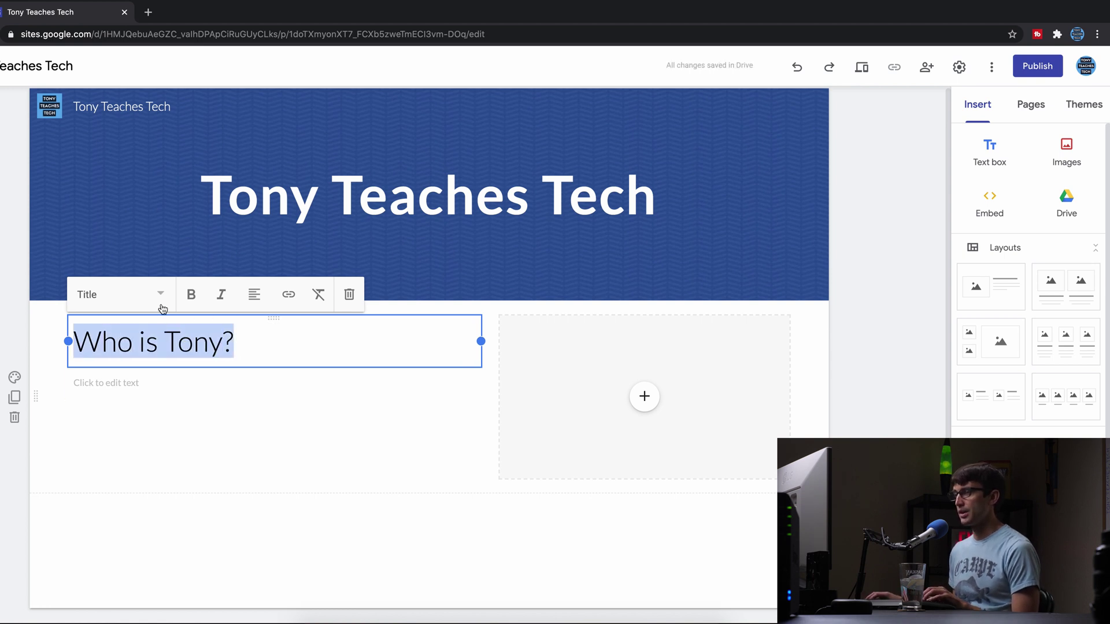
left_click(192, 296)
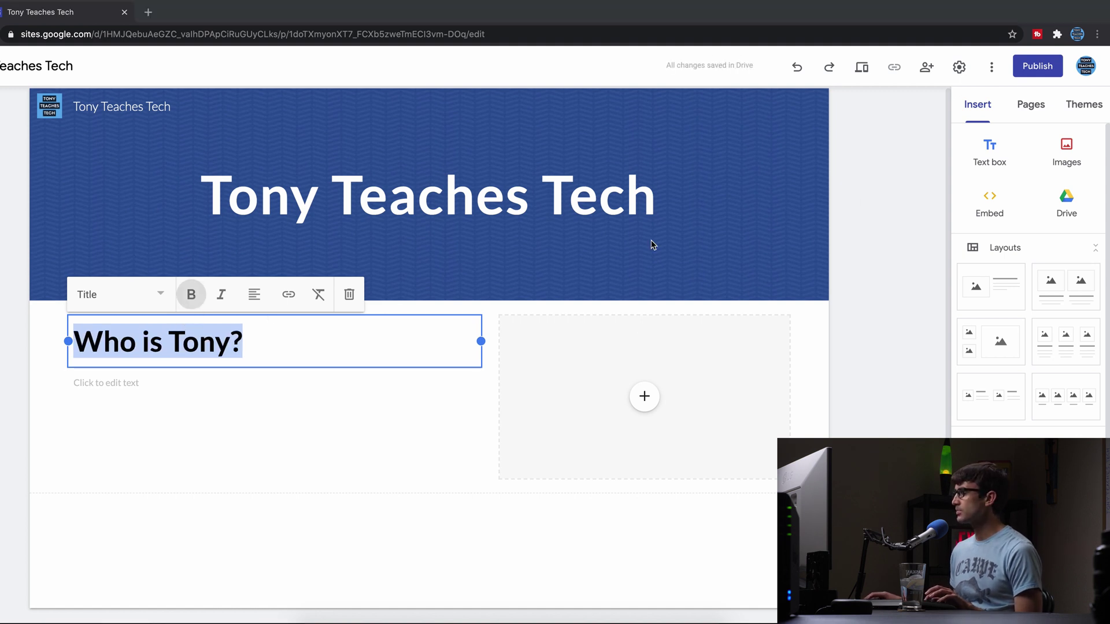
Step: Fill the body text under "Who is Tony?" with two paragraphs about his software engineering career, world travels and YouTube channel on making websites
left_click(154, 384)
type("After working as a software engineer for over 6 years, Tony needed a break from technology, so he quit his job to travel. For the next 2 years, he traveled the world while sharing his journey on YouTube. At the same time his money was running out, his desire to get back into the technology world grew stronger. That's when he decided to create another YouTube channel dedicated to teaching how to make websites.")
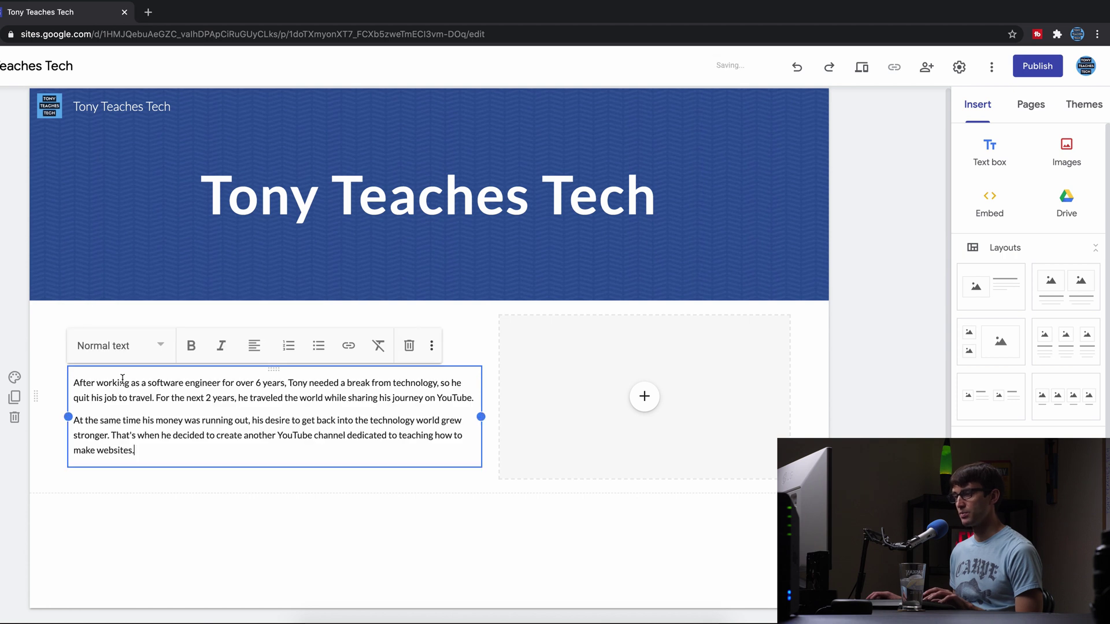
left_click(262, 481)
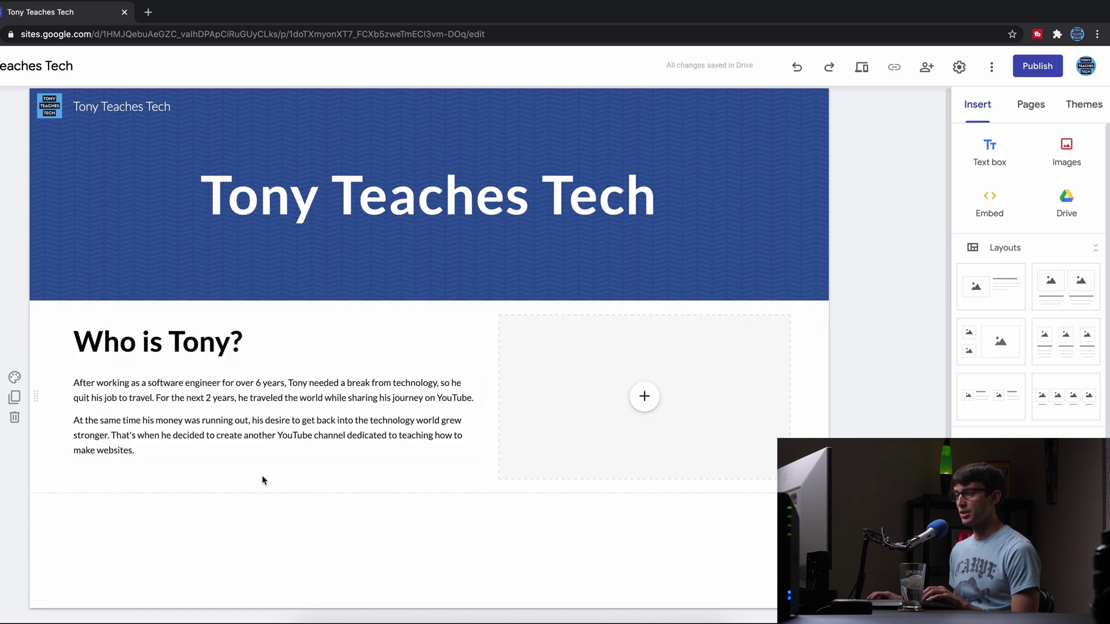
Step: Upload tony-florida.jpeg from the assets folder into the image placeholder beside the "Who is Tony?" text
left_click(645, 395)
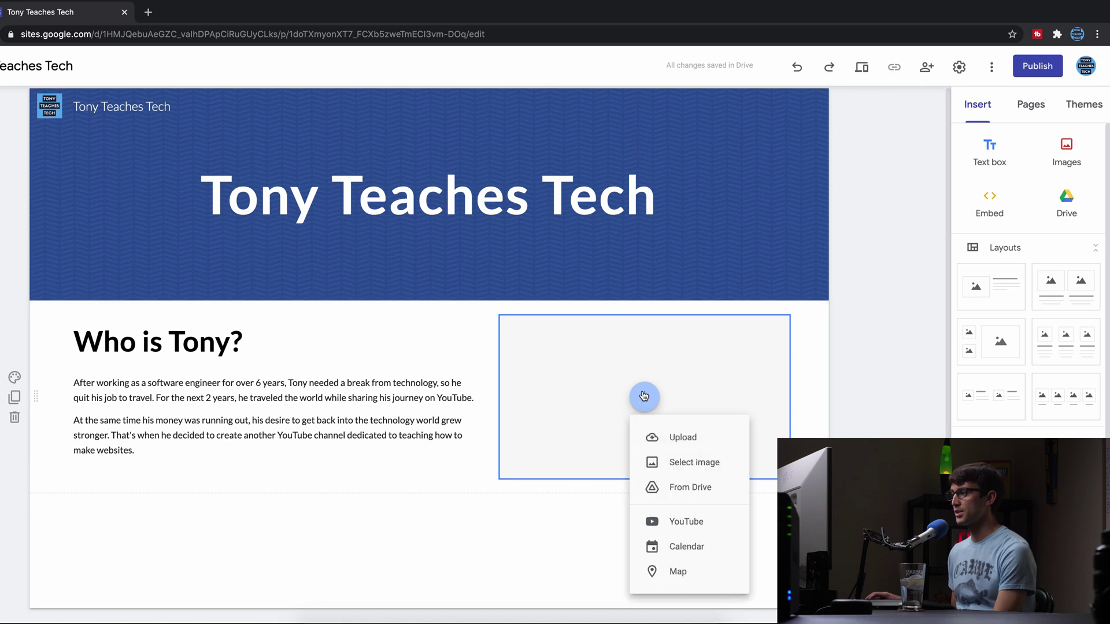
left_click(683, 436)
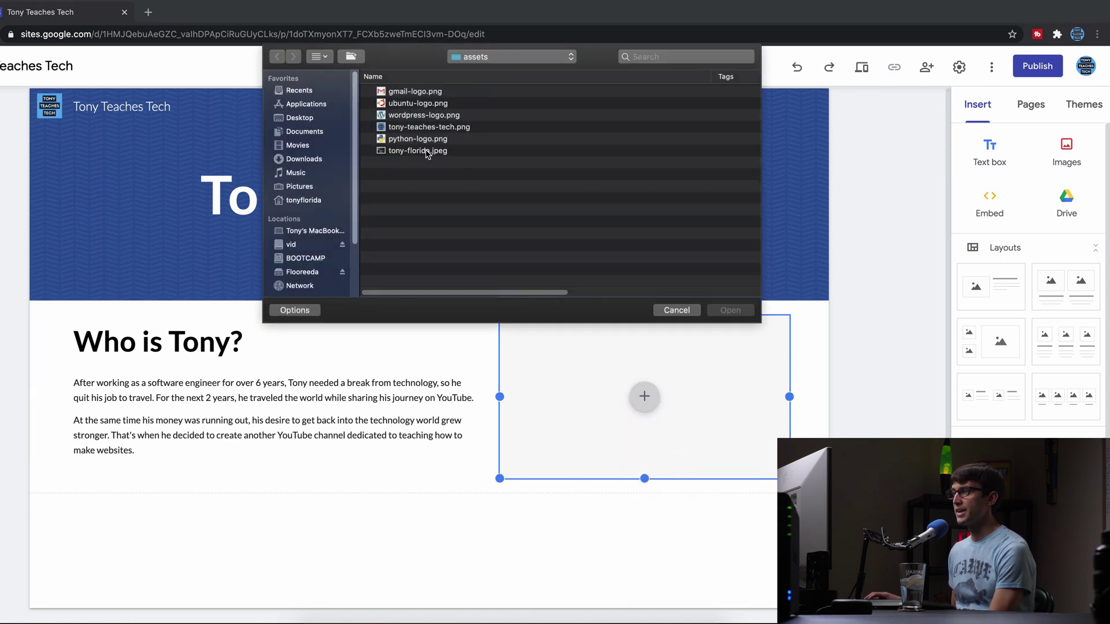
left_click(426, 153)
left_click(723, 311)
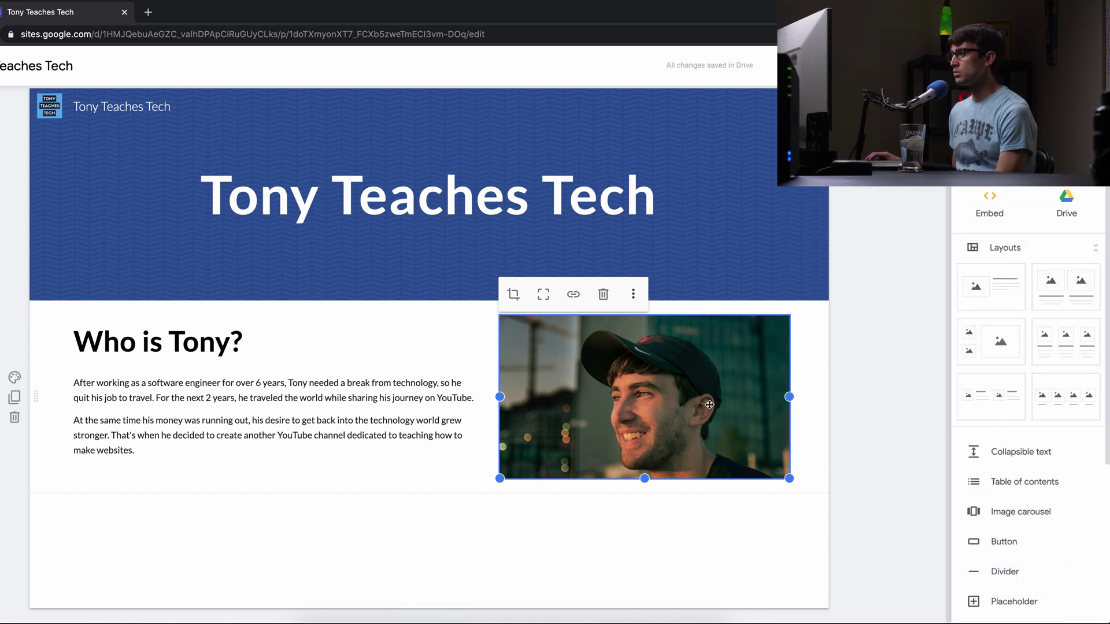
Step: Insert the YouTube video found with "what is tony teaches tech" below the intro section and enlarge it to the full content width
scroll(966, 509, "down", 2)
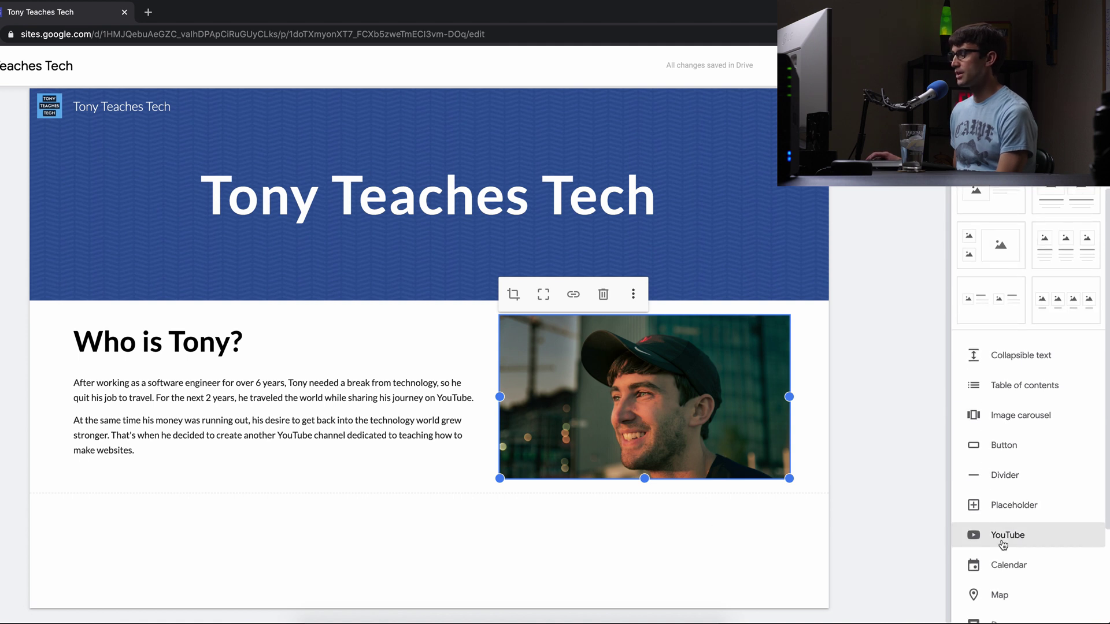
left_click(429, 607)
left_click(1008, 536)
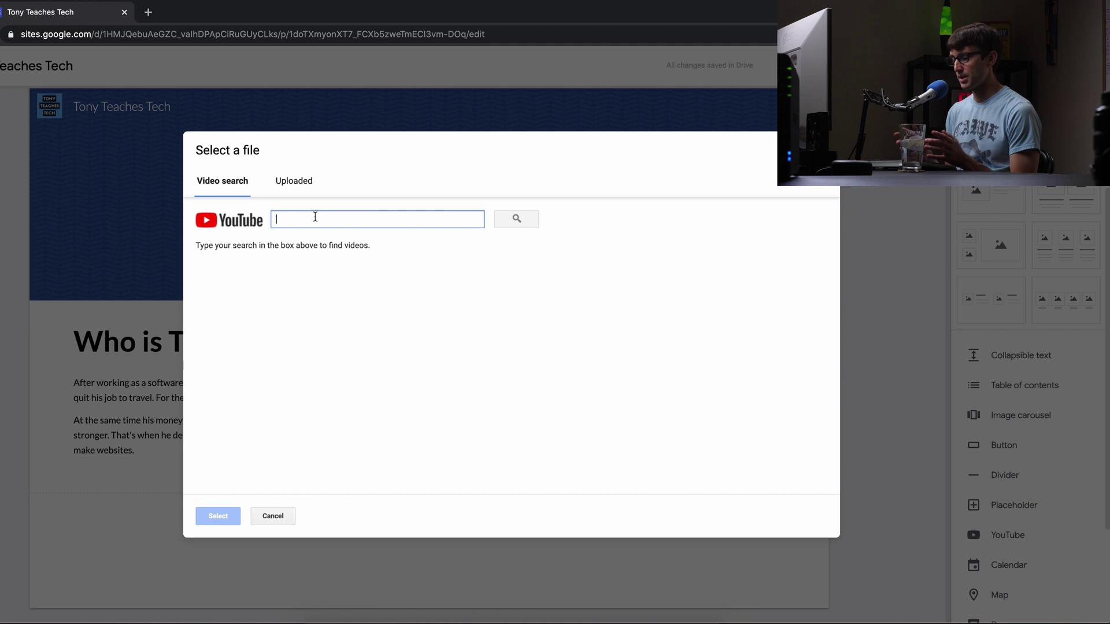
type("what is tony teaches ")
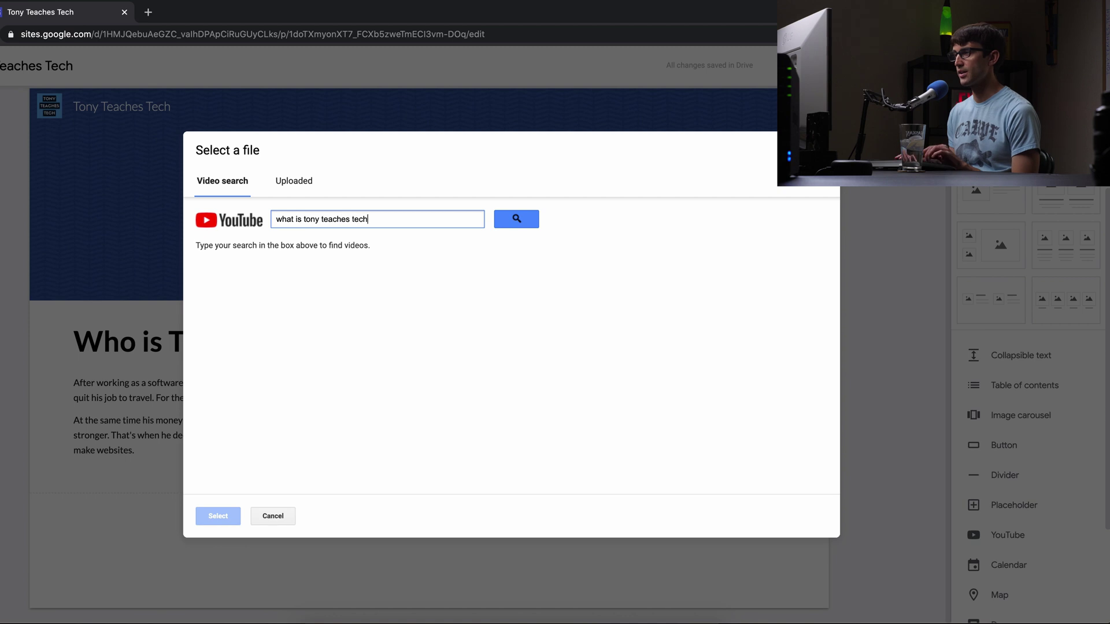
type("tech")
left_click(531, 223)
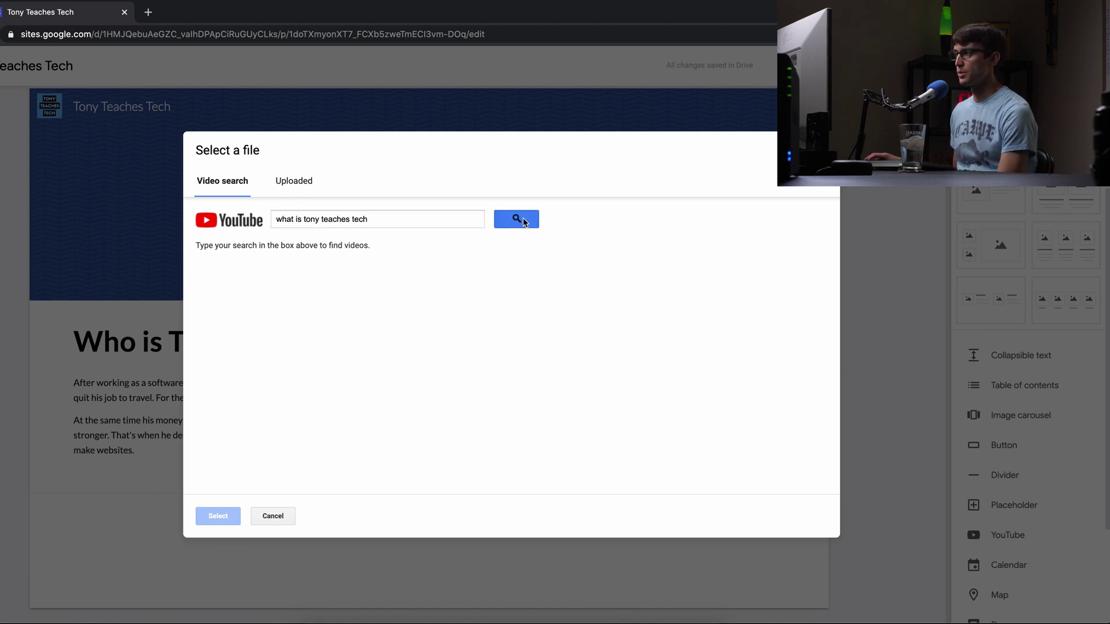
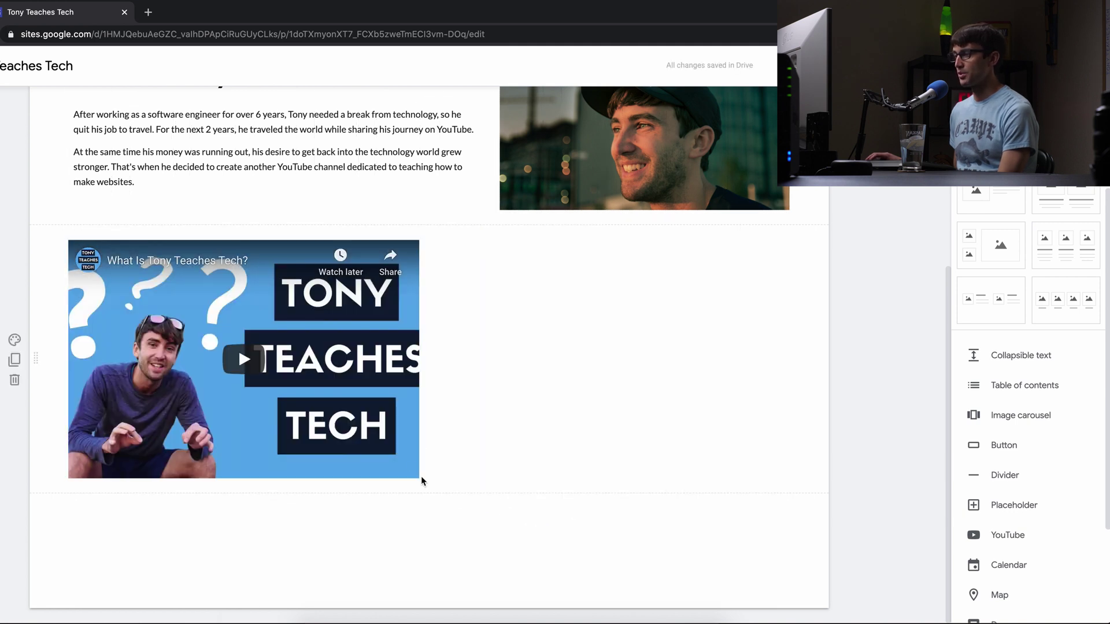
left_click(422, 478)
left_click_drag(421, 478, 790, 564)
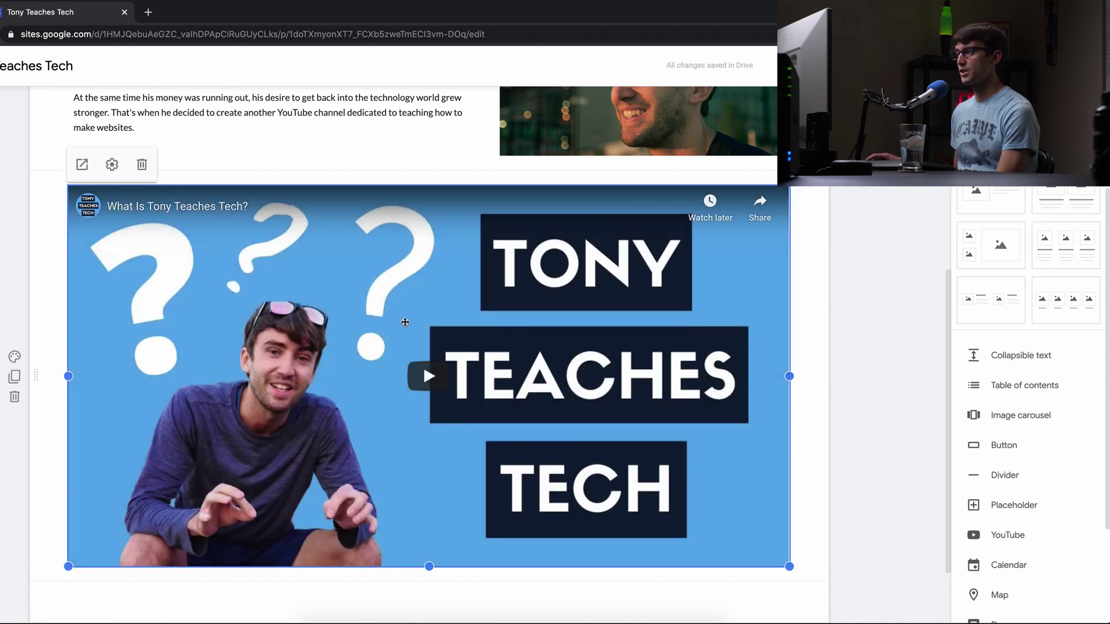
Step: Add a text box between the intro section and the video reading "Tony Teaches Tech on YouTube"
scroll(404, 321, "up", 1)
scroll(406, 323, "up", 3)
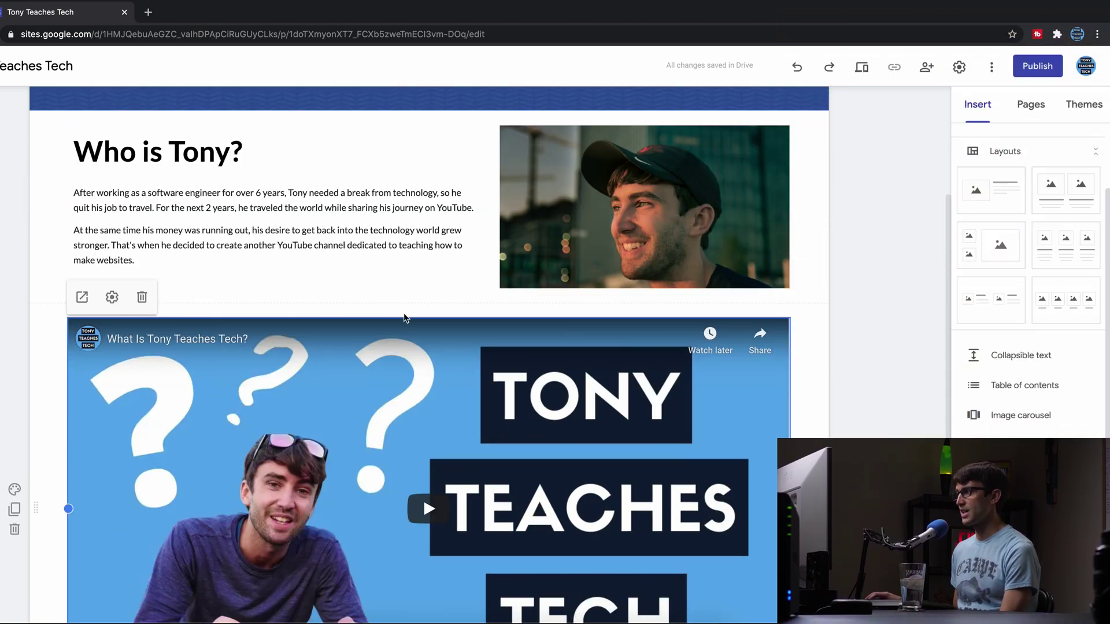
scroll(1029, 232, "up", 2)
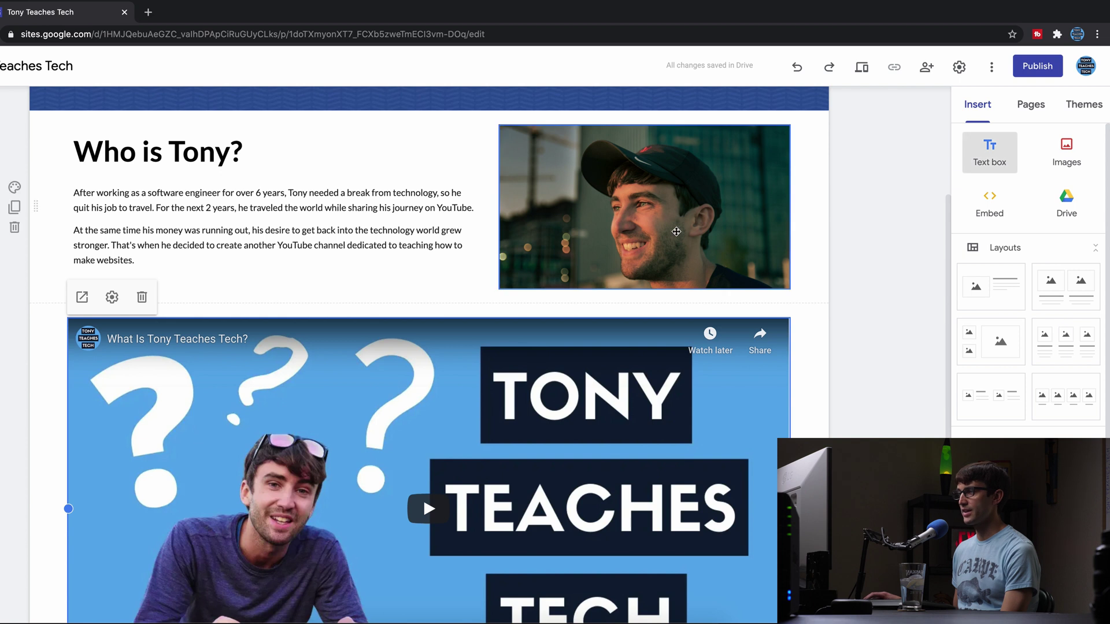
left_click(989, 151)
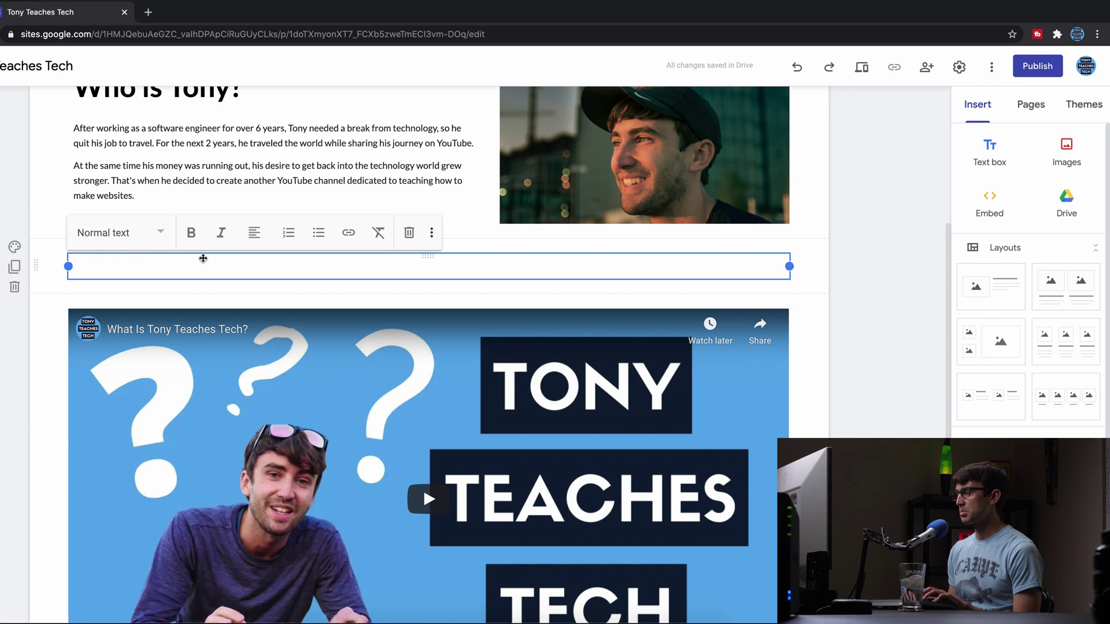
type("Tony Te")
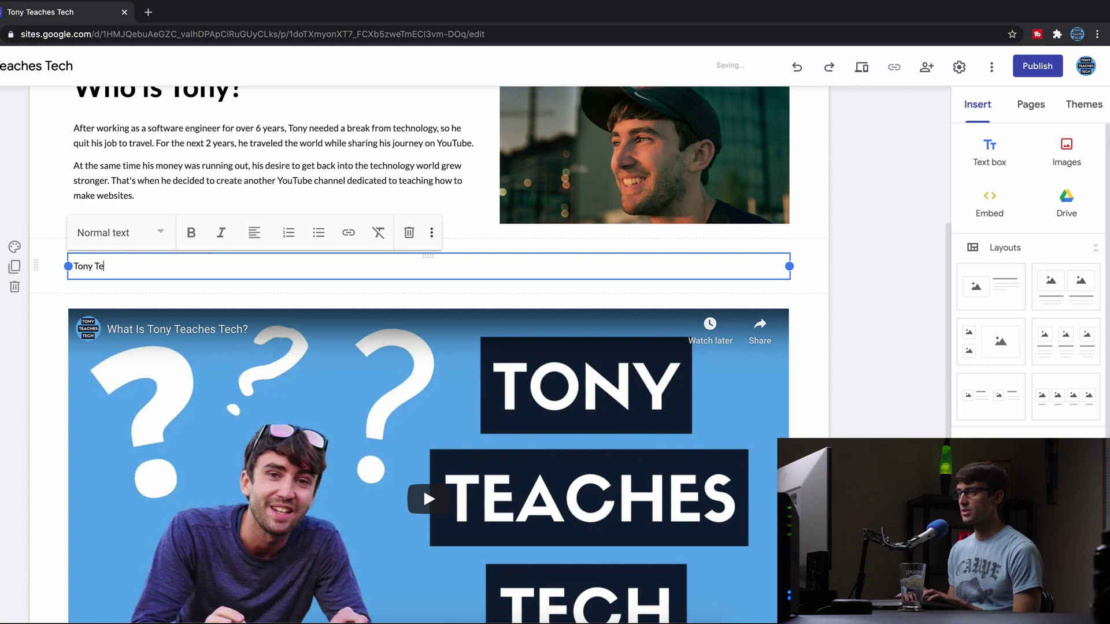
type("aches Tech")
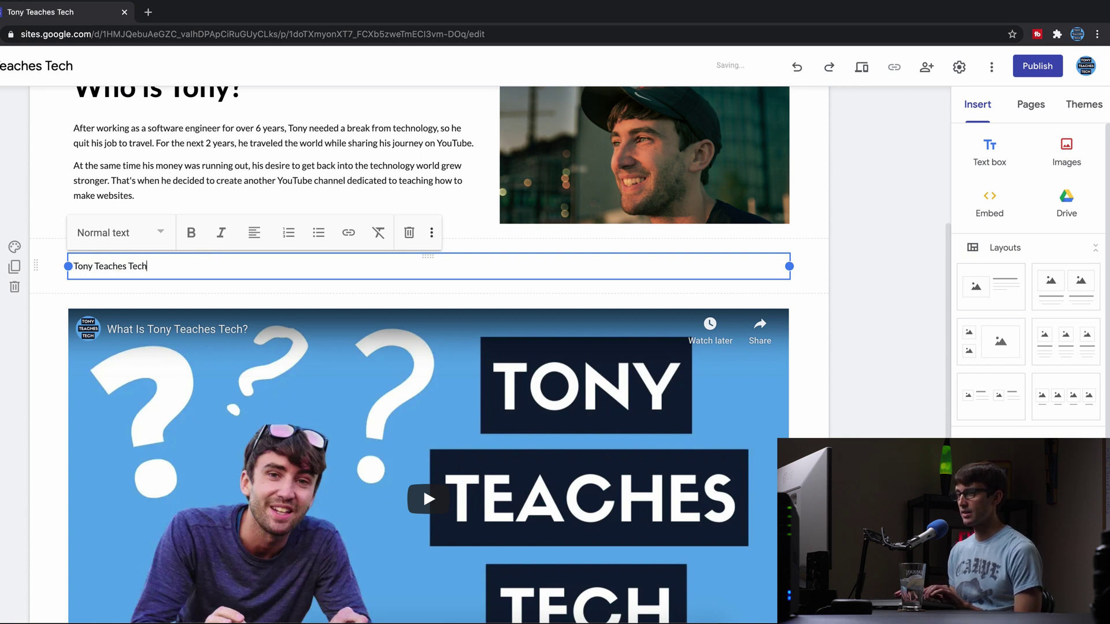
type(" on YouTube")
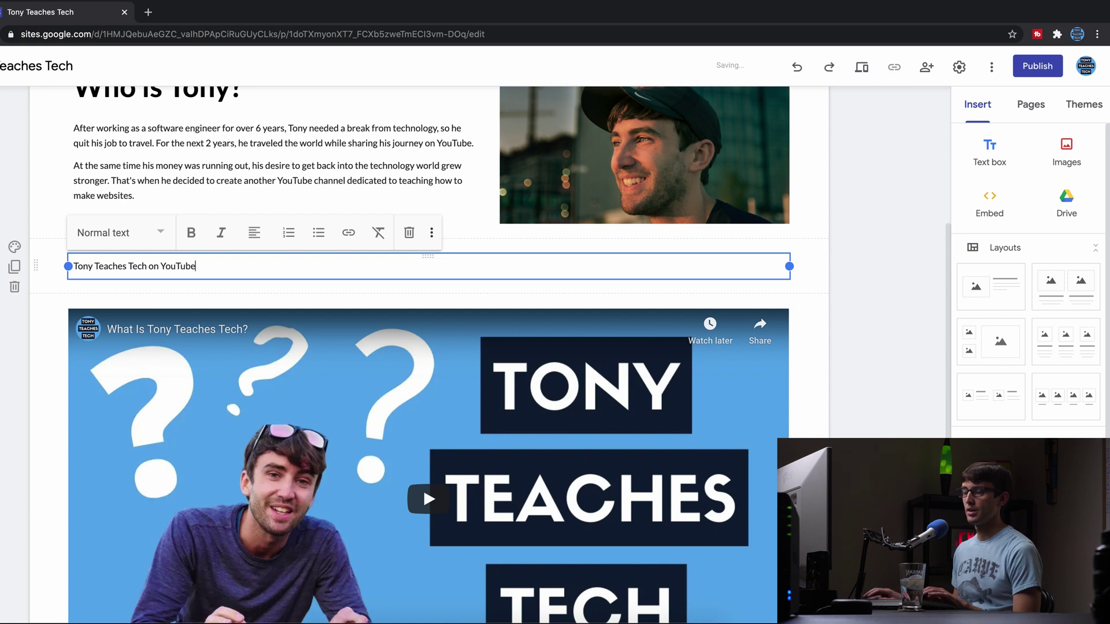
Step: Format "Tony Teaches Tech on YouTube" with the Title text style and make it bold
triple_click(116, 266)
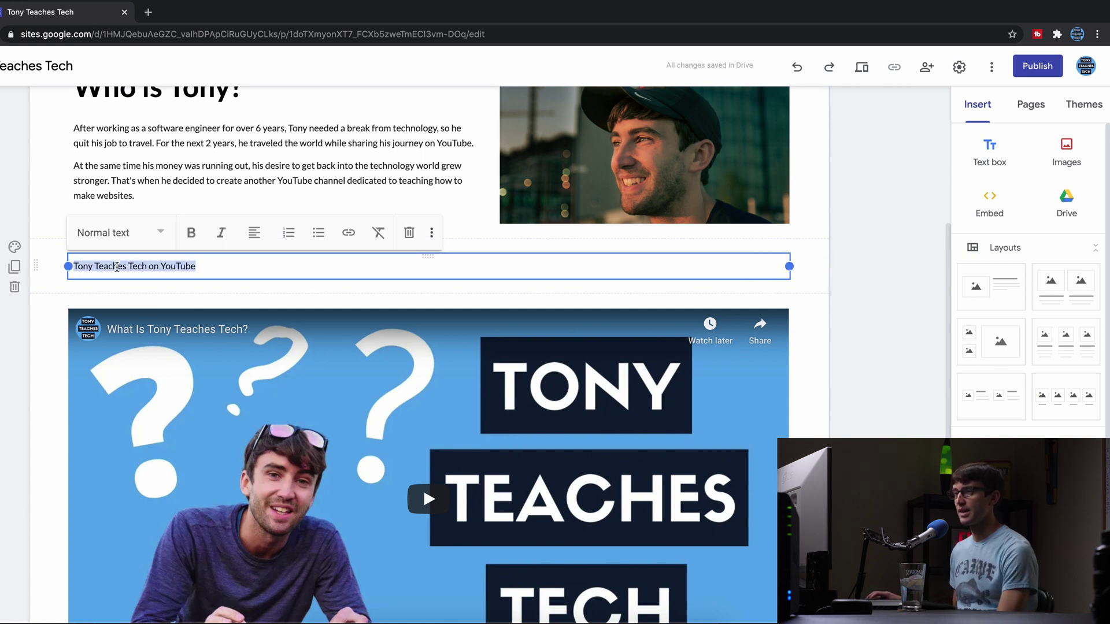
left_click(168, 234)
left_click(141, 271)
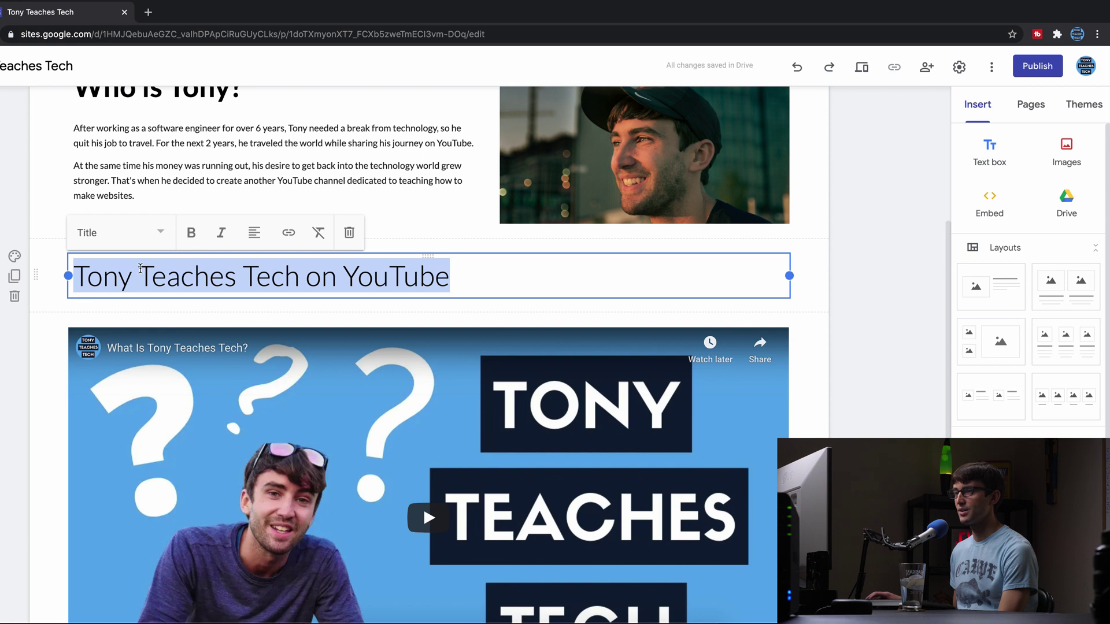
left_click(192, 233)
left_click(211, 307)
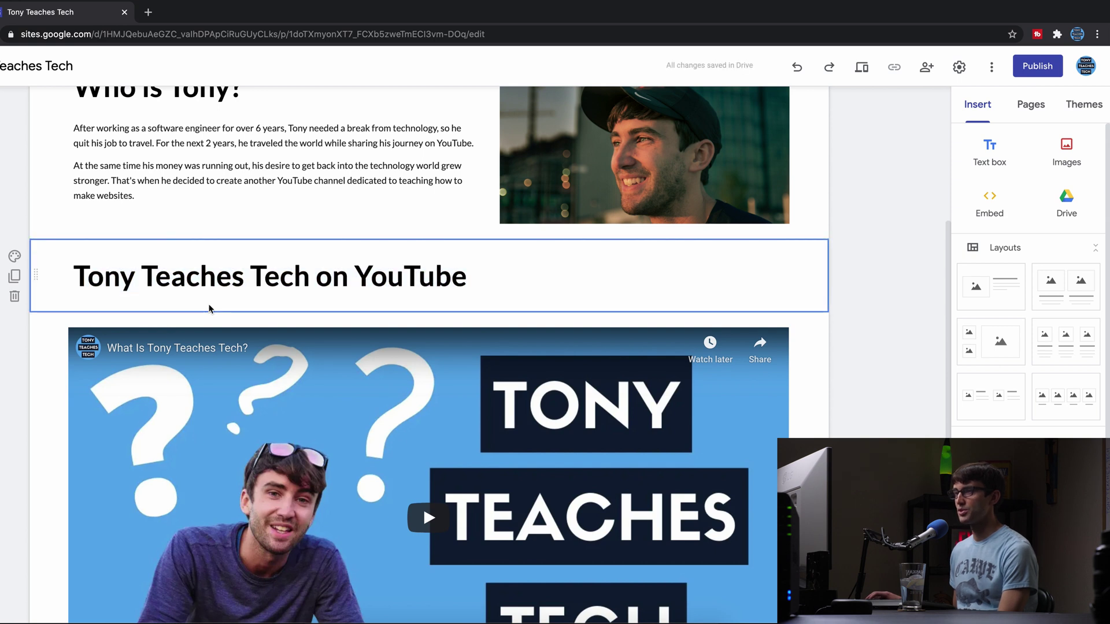
Step: Add a text box below the YouTube video reading "Tony's Expertise"
scroll(169, 142, "up", 2)
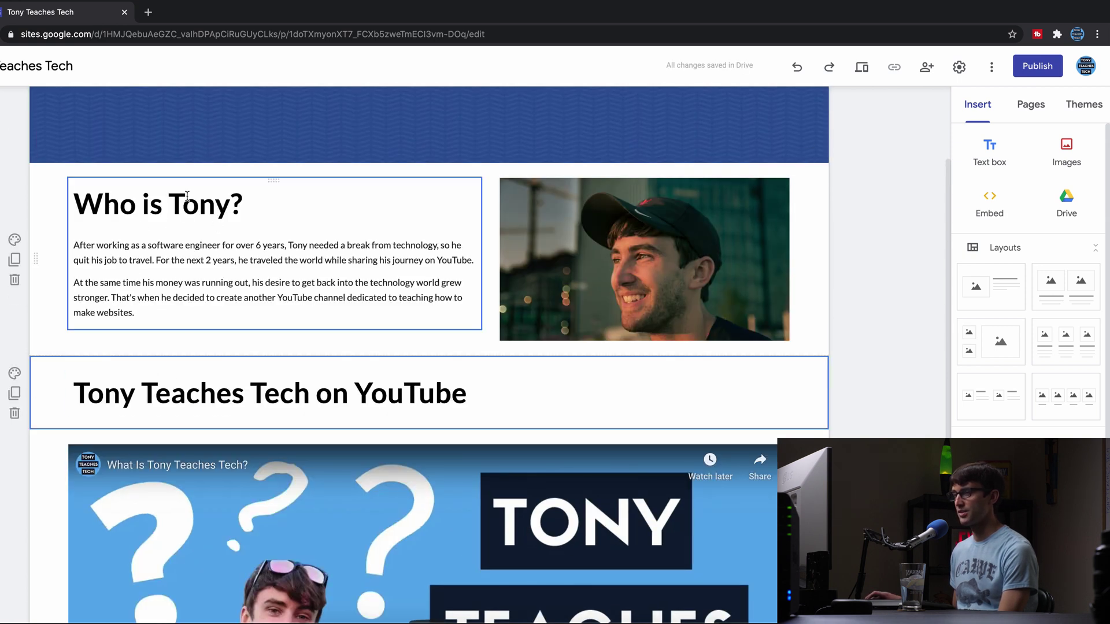
scroll(185, 394, "down", 2)
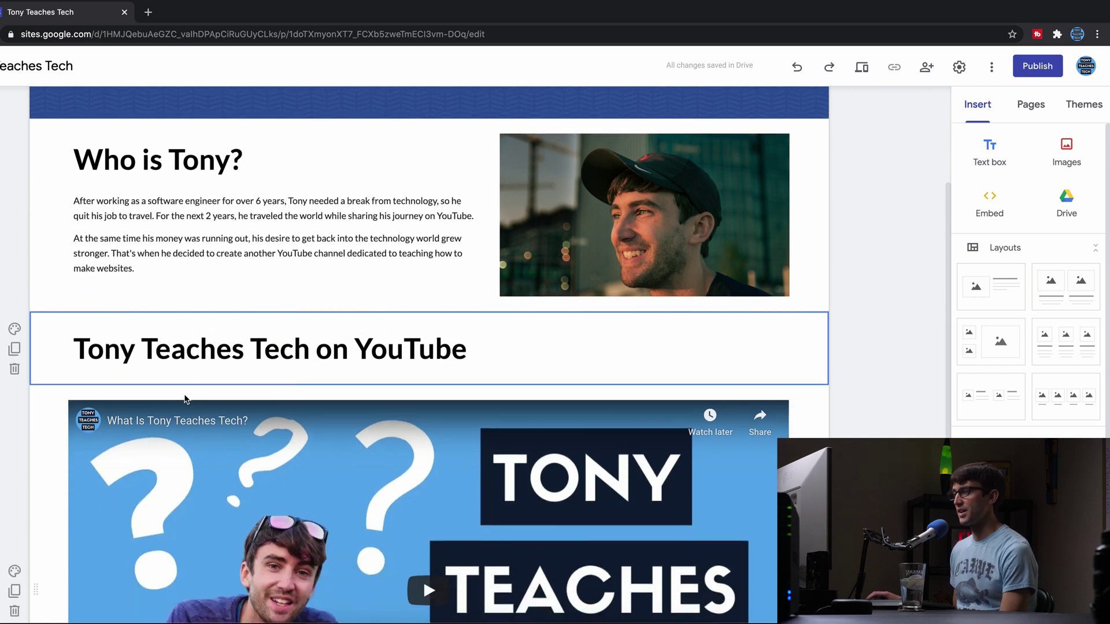
scroll(202, 363, "down", 4)
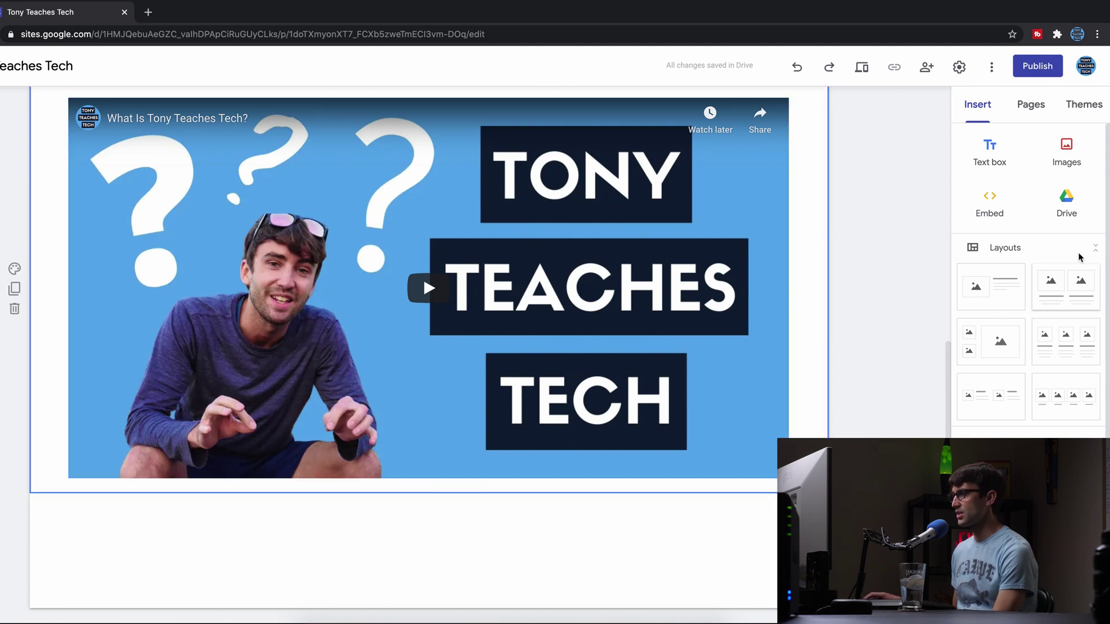
left_click(980, 166)
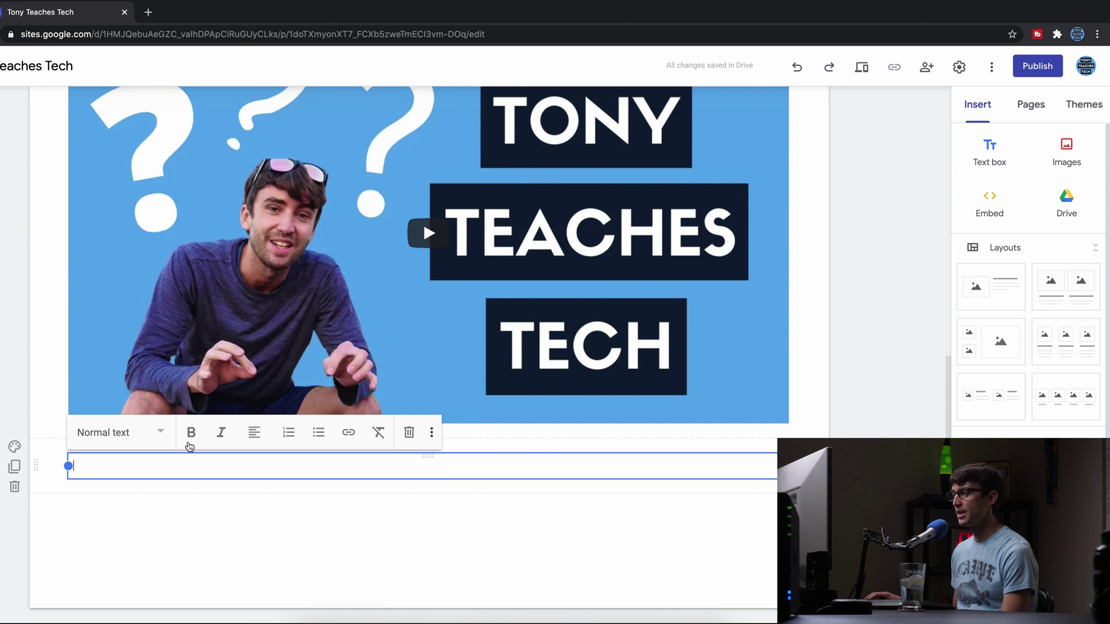
type("T")
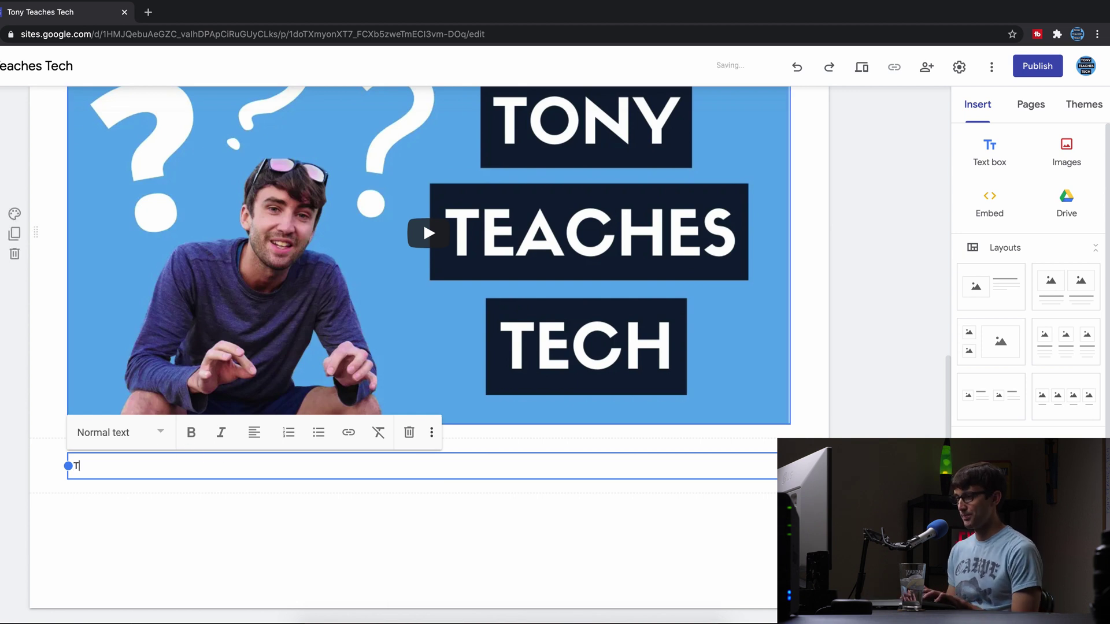
type("ony's Exp")
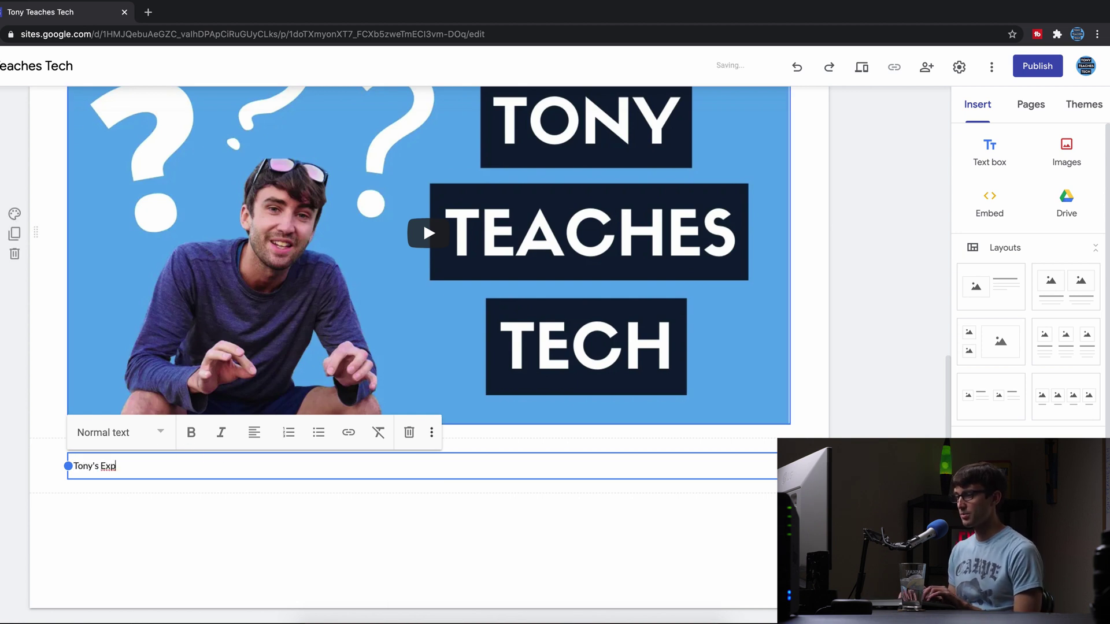
type("ertis")
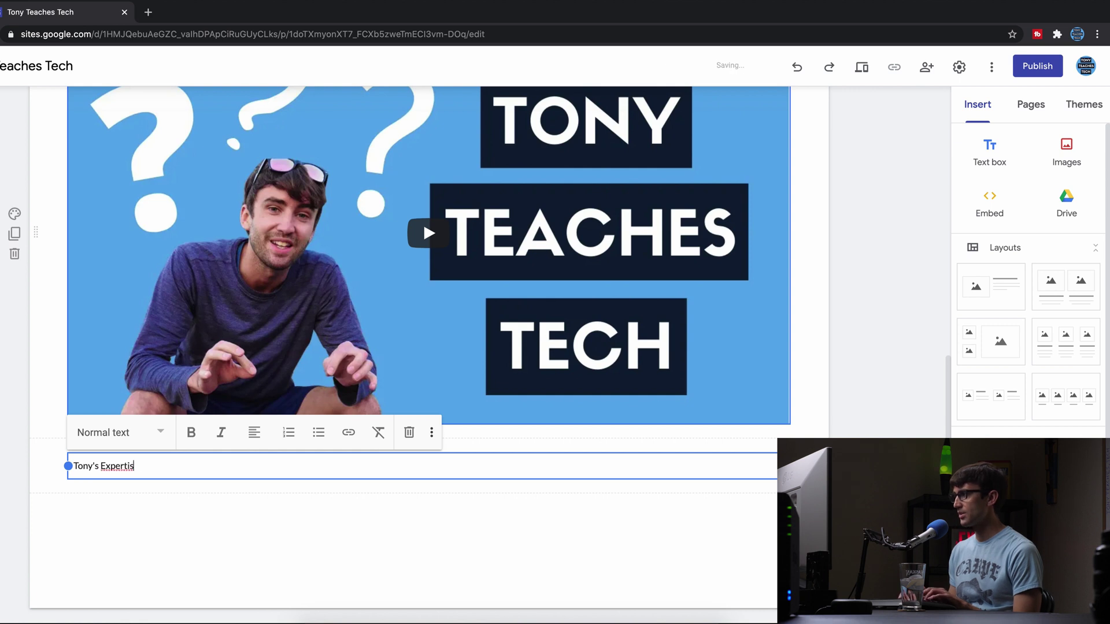
type("e")
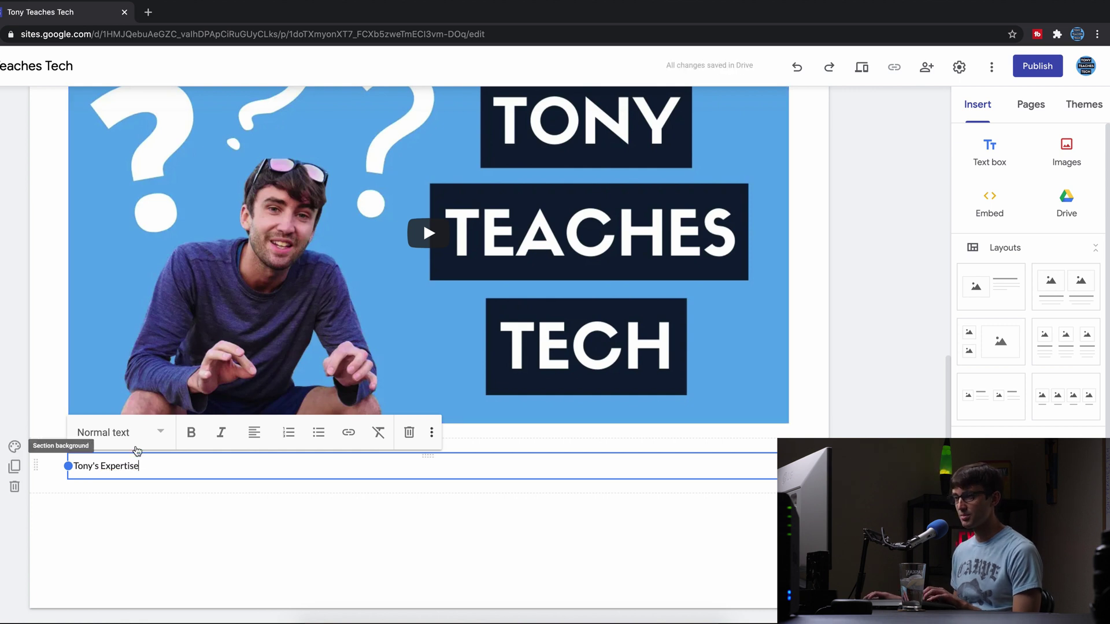
Step: Format "Tony's Expertise" with the Title text style and make it bold
triple_click(129, 466)
left_click(153, 434)
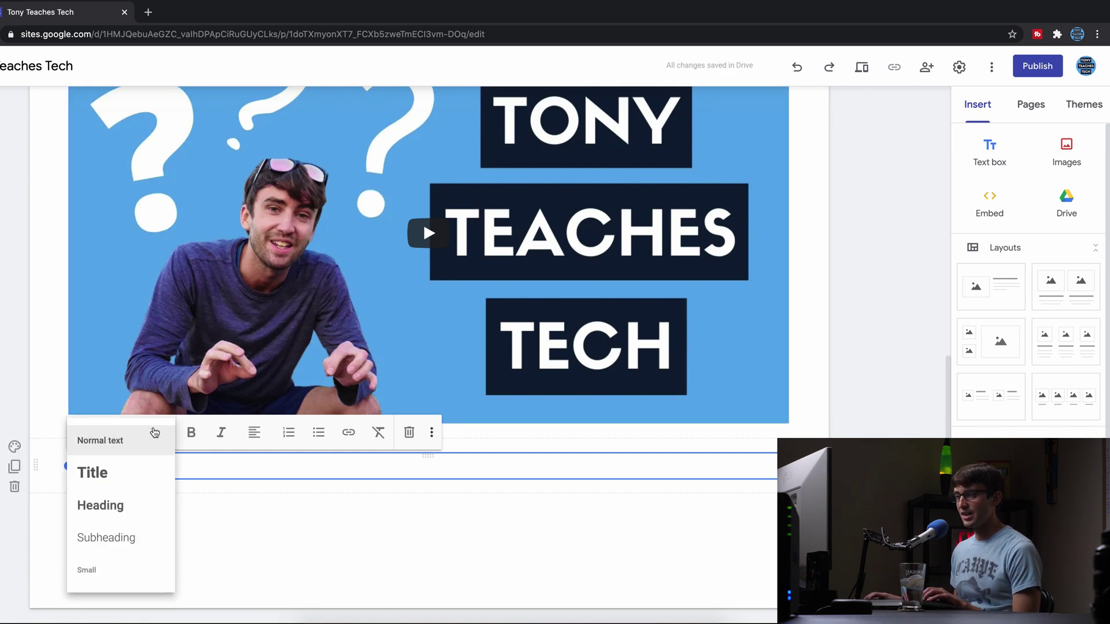
left_click(122, 480)
left_click(191, 432)
left_click(226, 563)
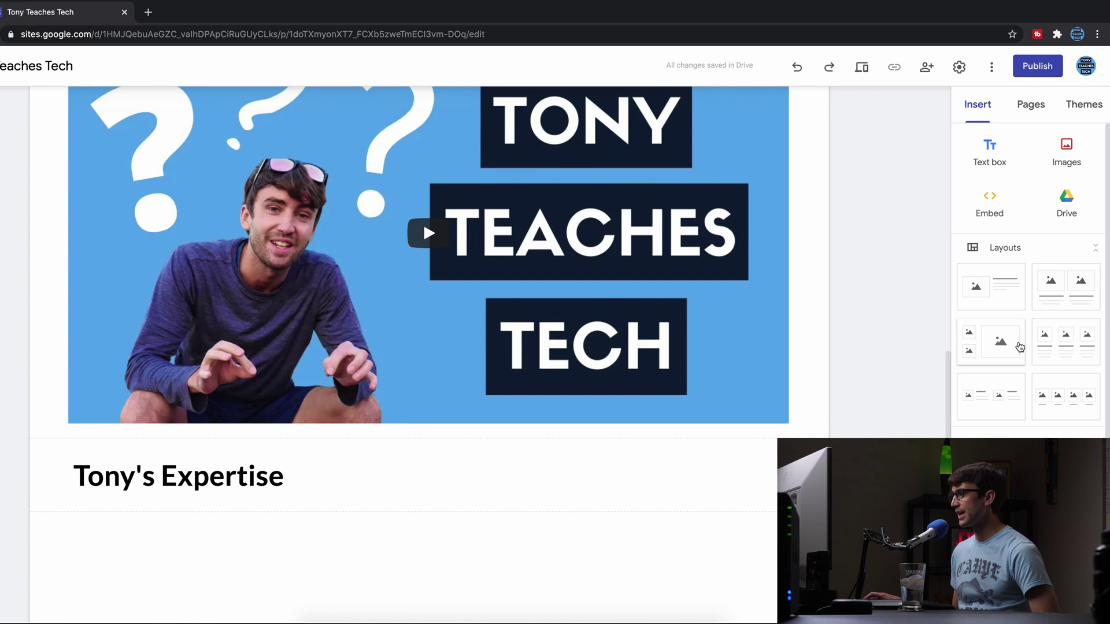
Step: Insert the four-column image-and-caption layout below "Tony's Expertise" and upload gmail-logo.png into its first image placeholder
left_click(1051, 404)
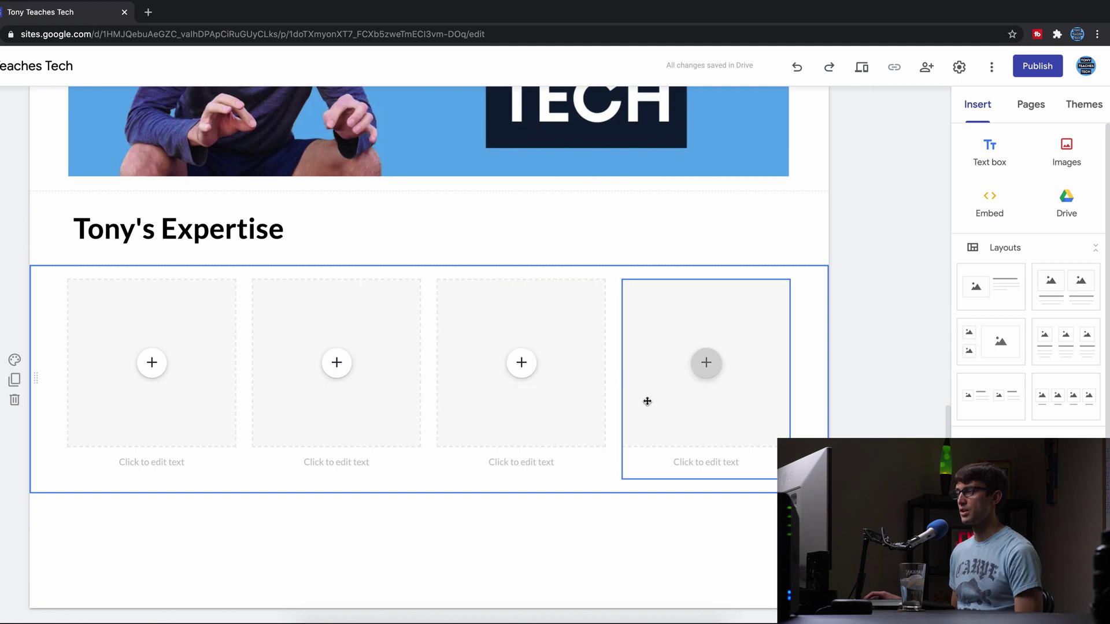
left_click(153, 364)
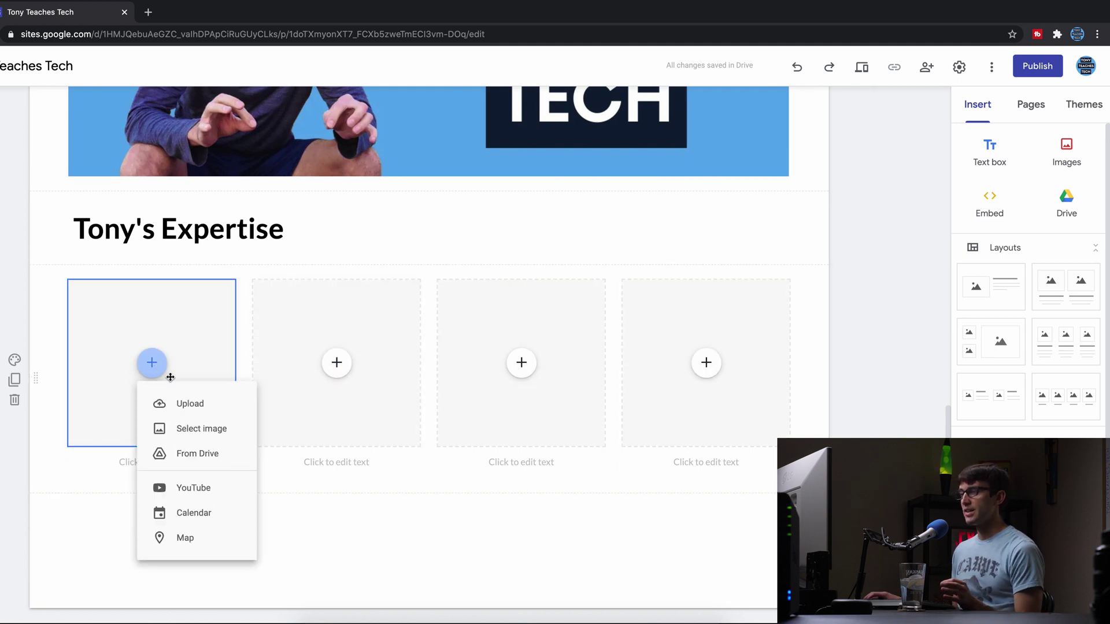
left_click(199, 407)
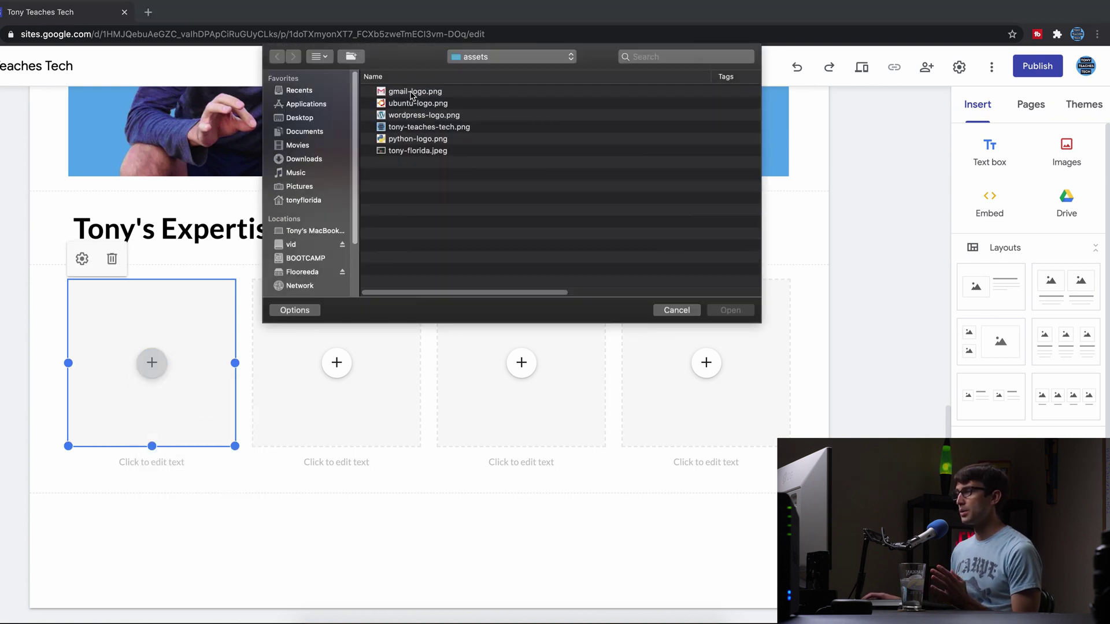
double_click(411, 93)
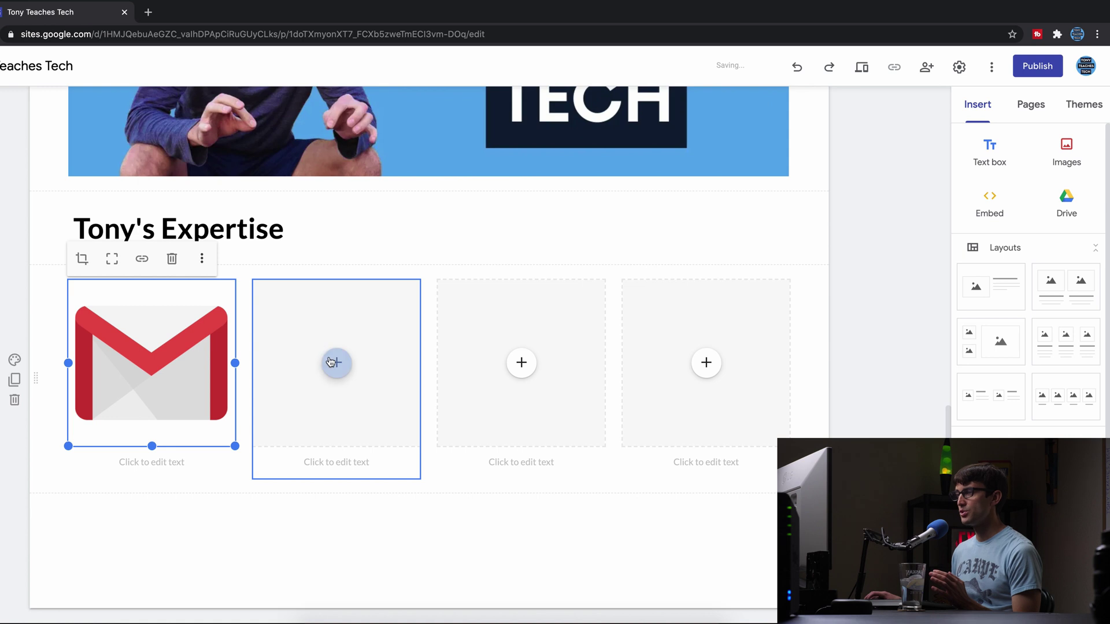
Step: Upload ubuntu-logo.png, python-logo.png and wordpress-logo.png from the assets folder into the second, third and fourth image placeholders
left_click(332, 363)
left_click(384, 404)
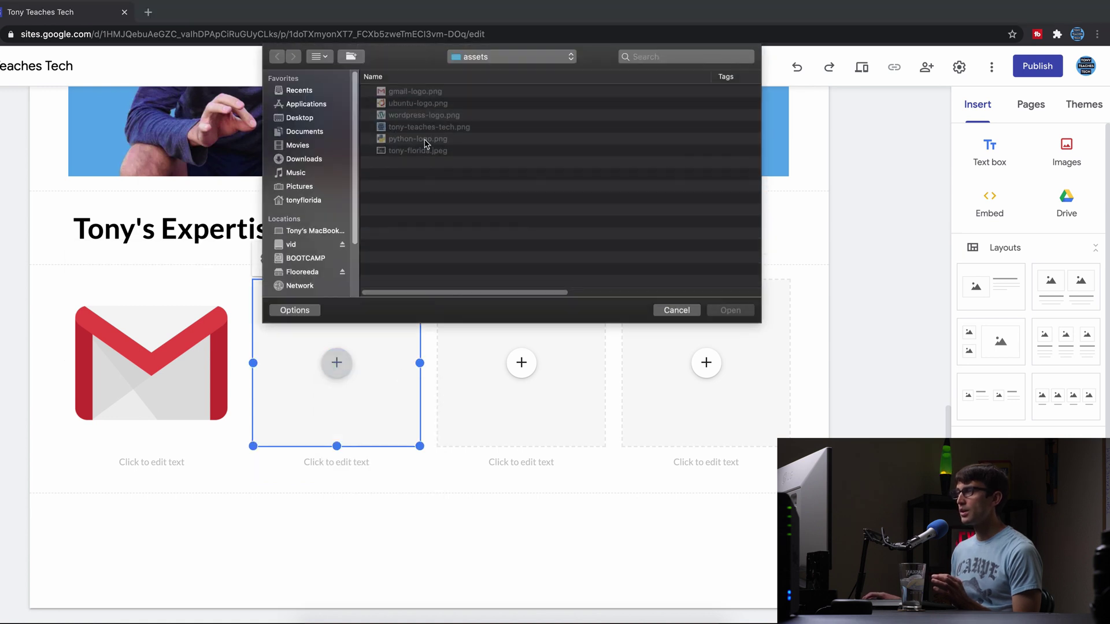
double_click(415, 103)
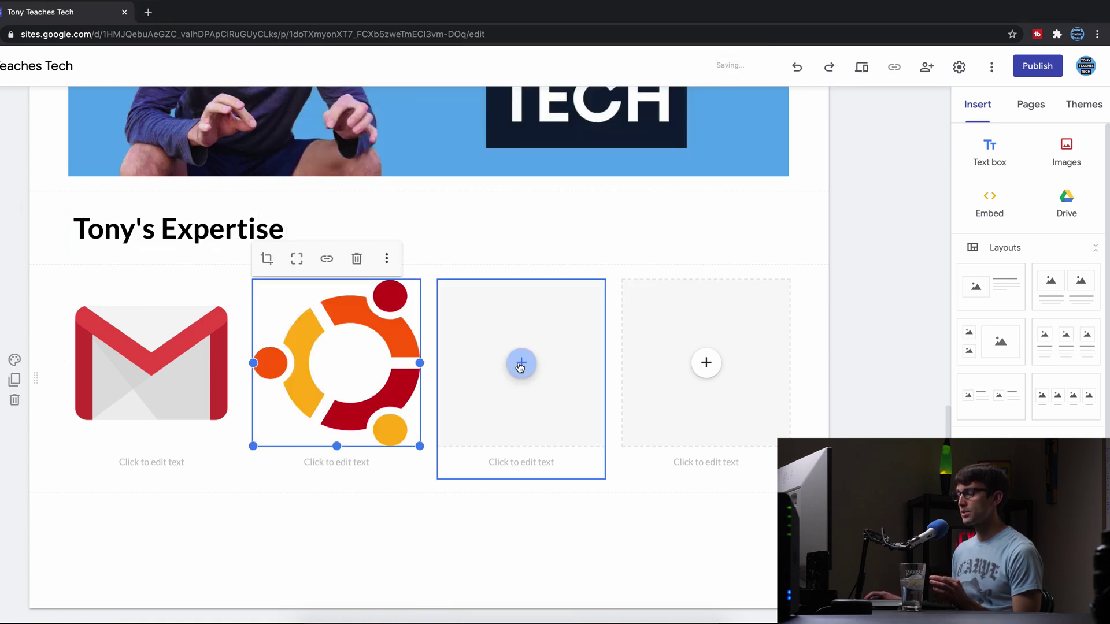
left_click(521, 363)
left_click(551, 403)
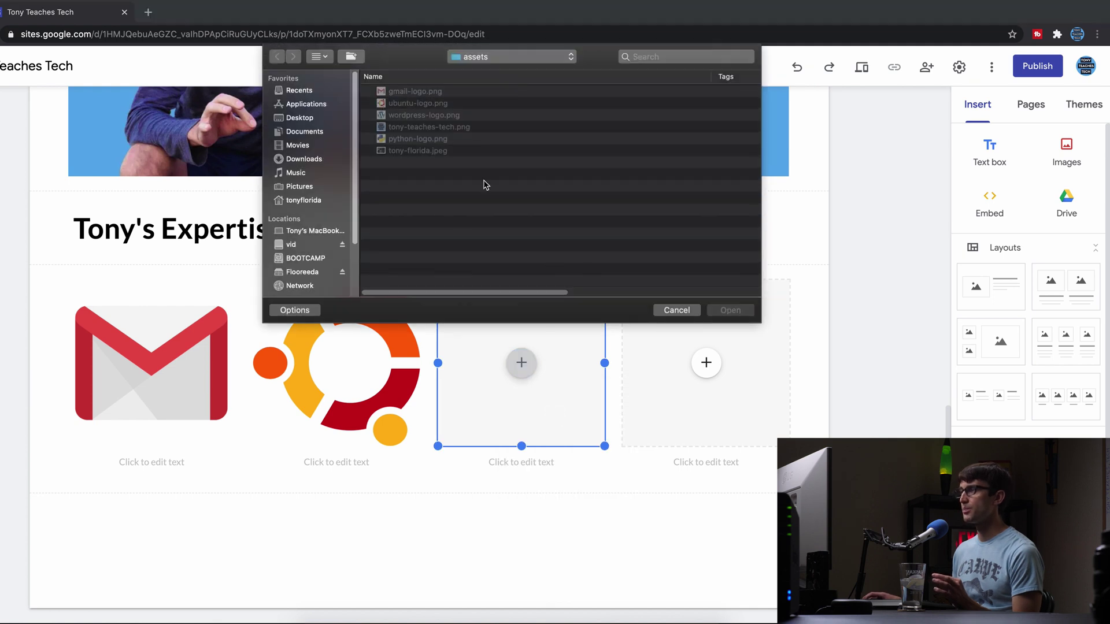
double_click(417, 139)
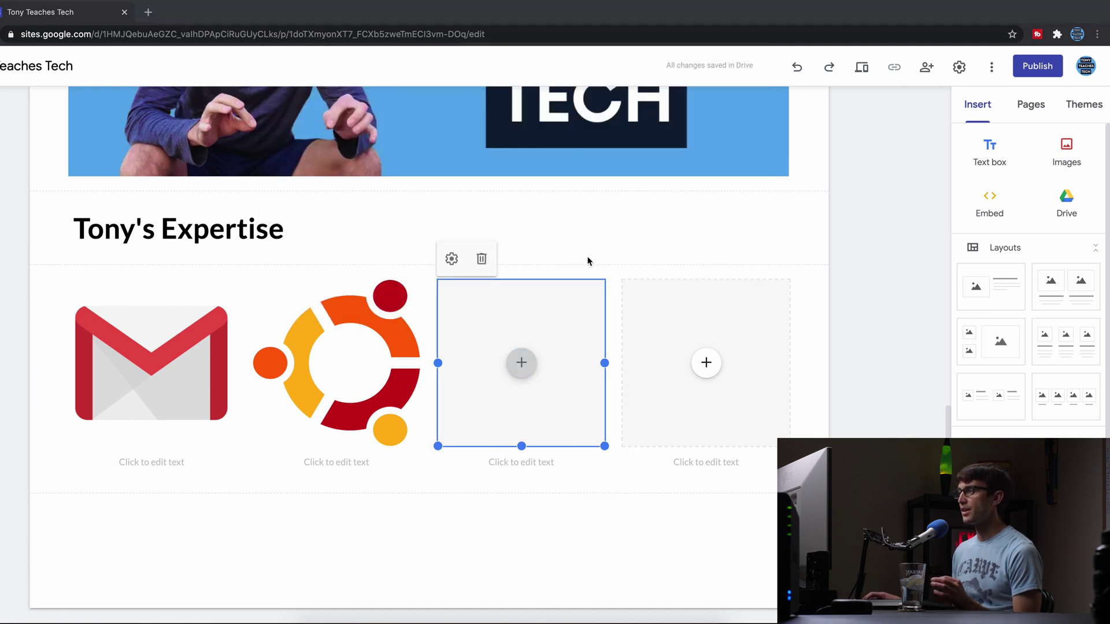
left_click(706, 362)
left_click(746, 403)
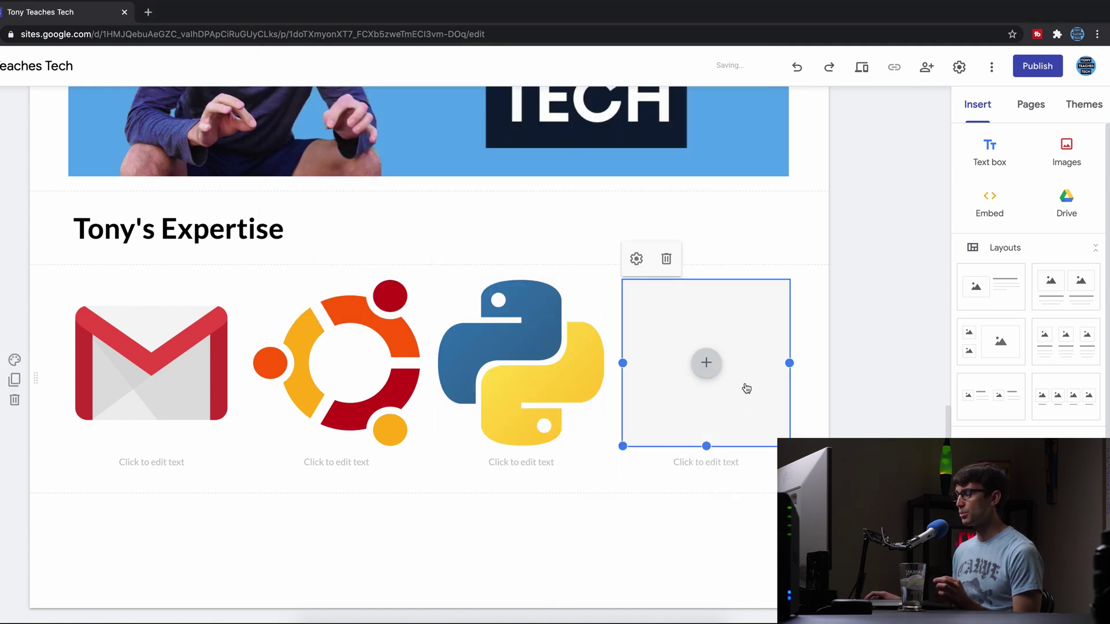
double_click(411, 116)
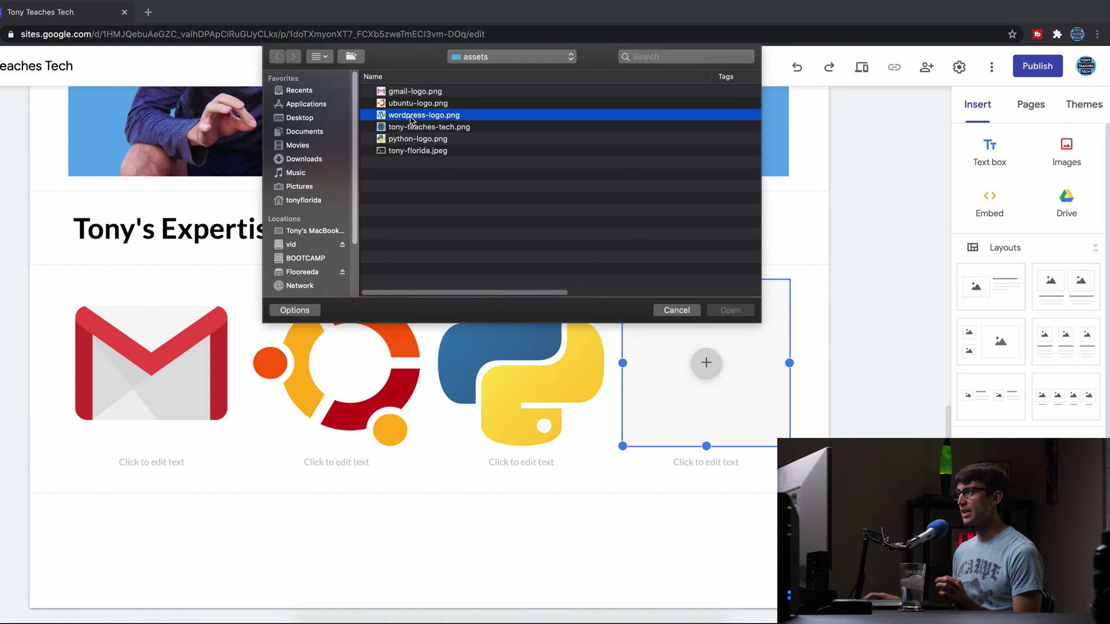
Step: Caption the Gmail logo "Email", the Ubuntu logo "Server" and the Python logo "Python Programming"
left_click(168, 458)
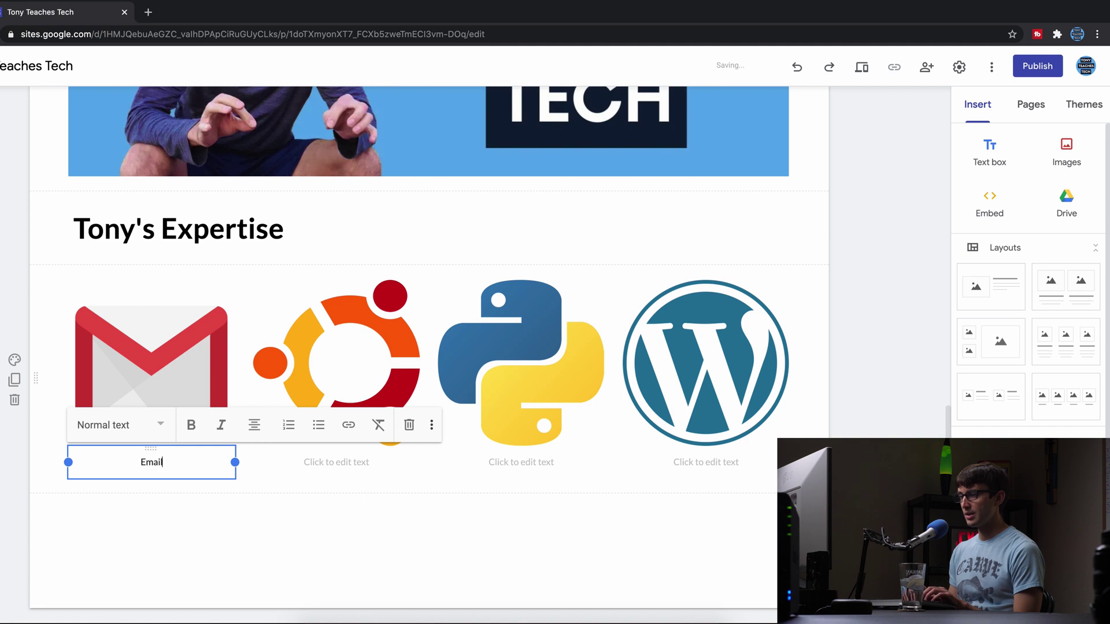
left_click(310, 460)
type("S")
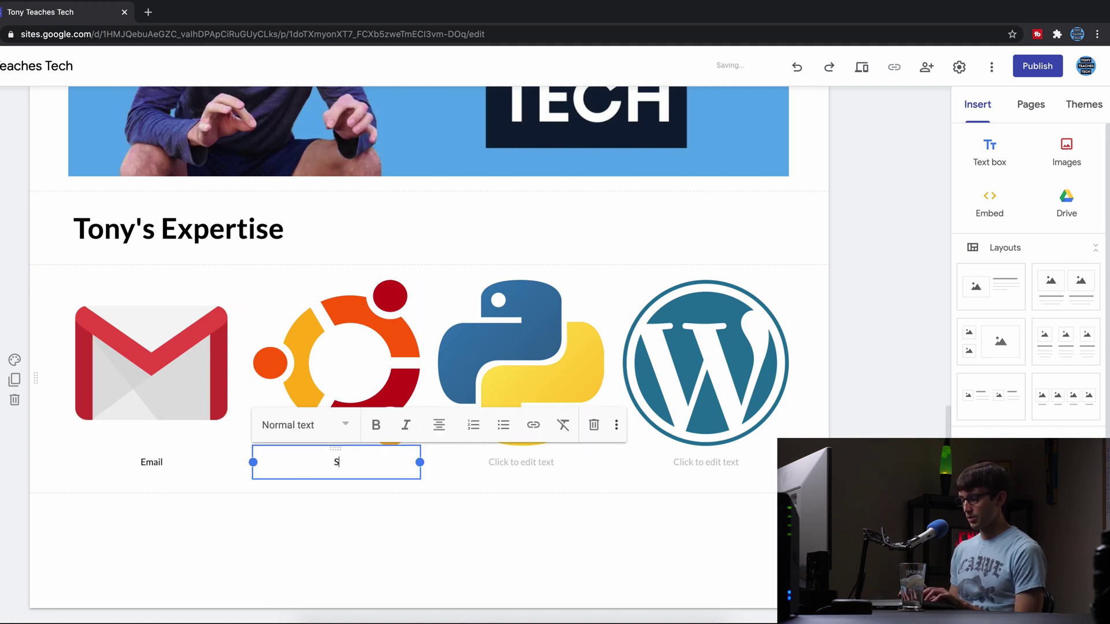
type("erver")
left_click(550, 462)
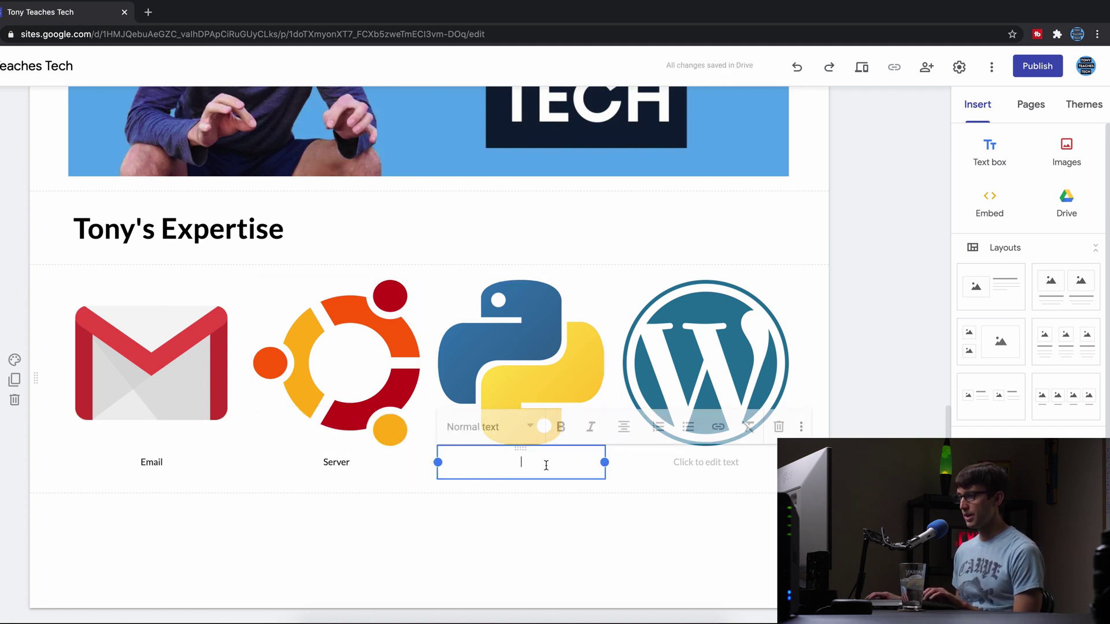
type("Python Pr")
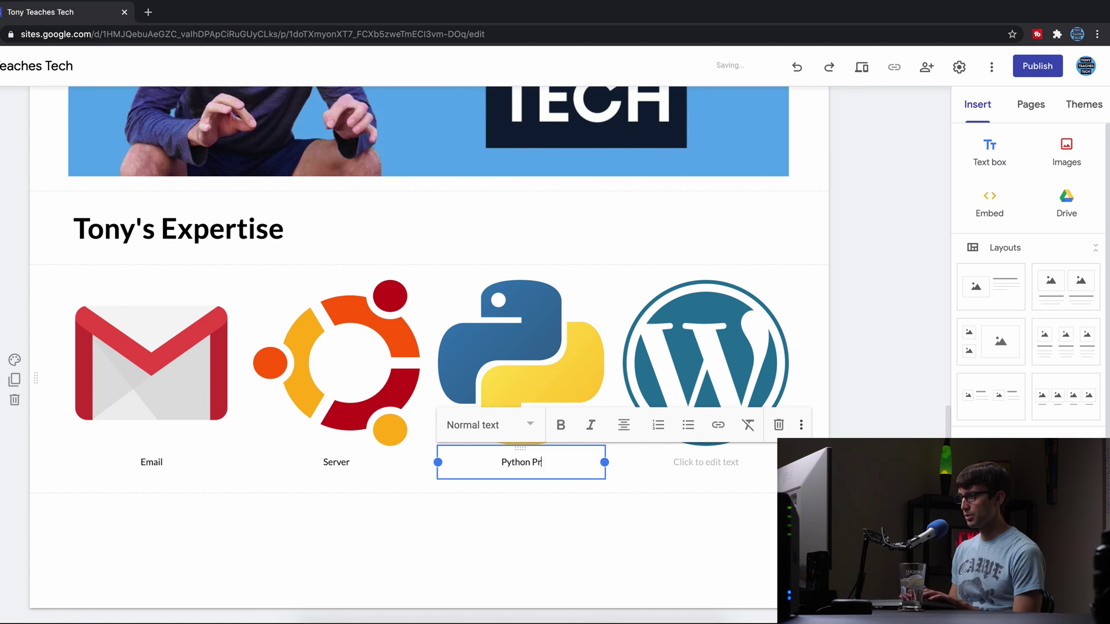
type("ogramming")
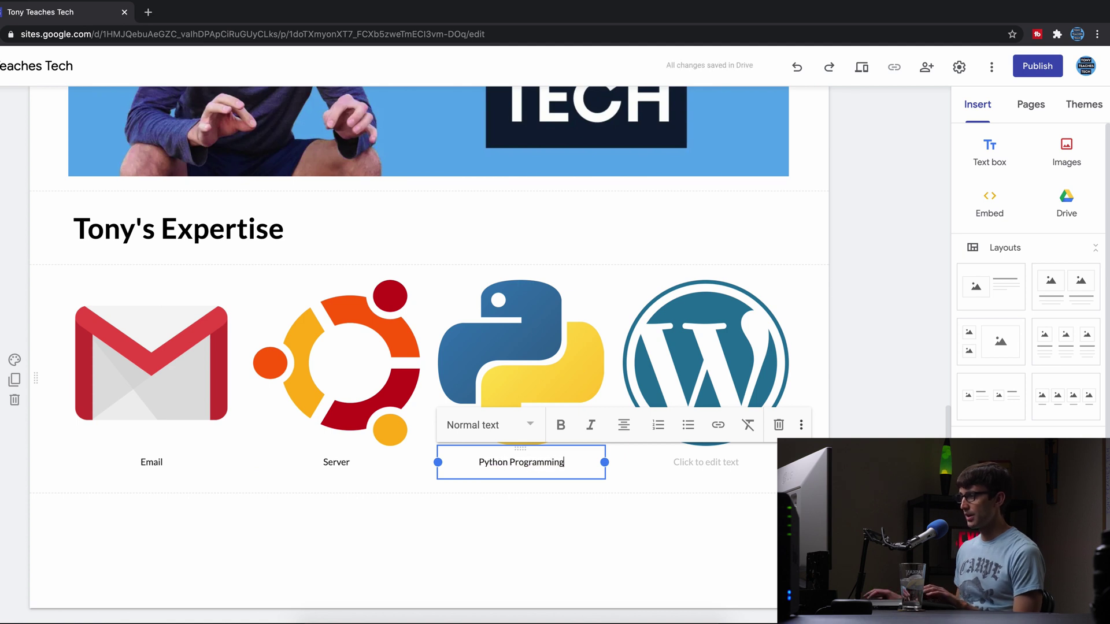
Step: Caption the fourth logo "WordPress", with a capital P
left_click(690, 459)
type("W")
key("BackSpace")
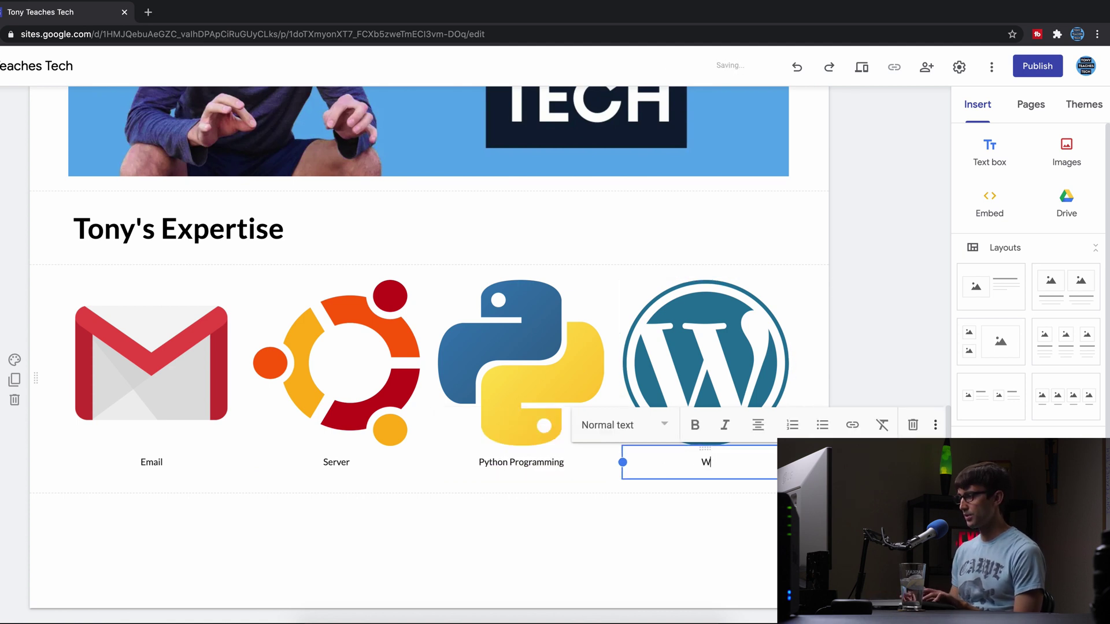
type("Wordpress")
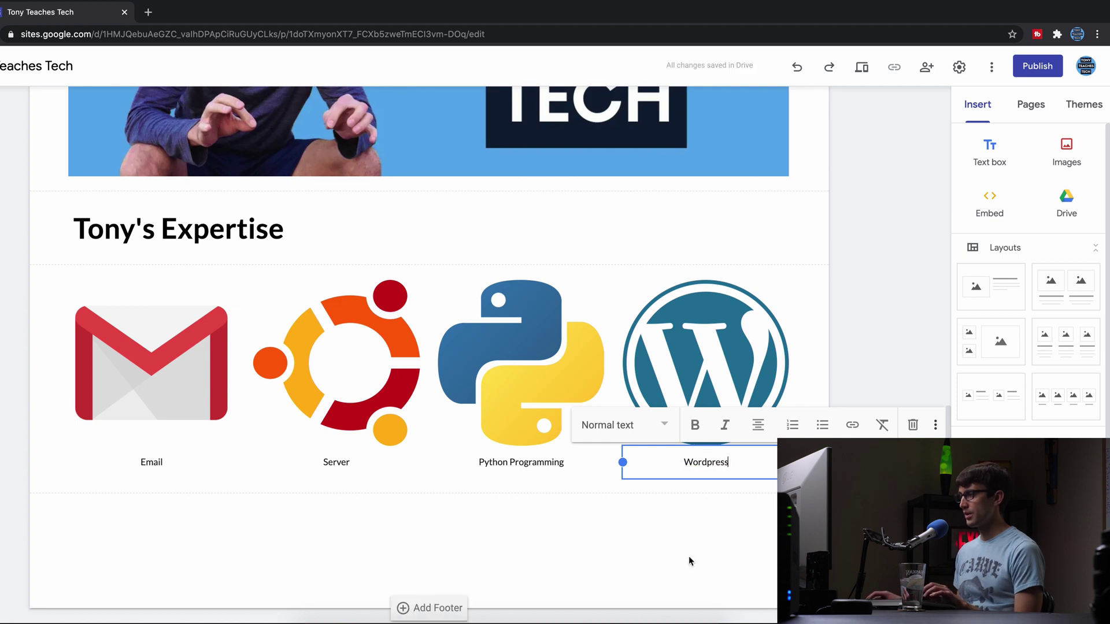
left_click(691, 559)
left_click(711, 462)
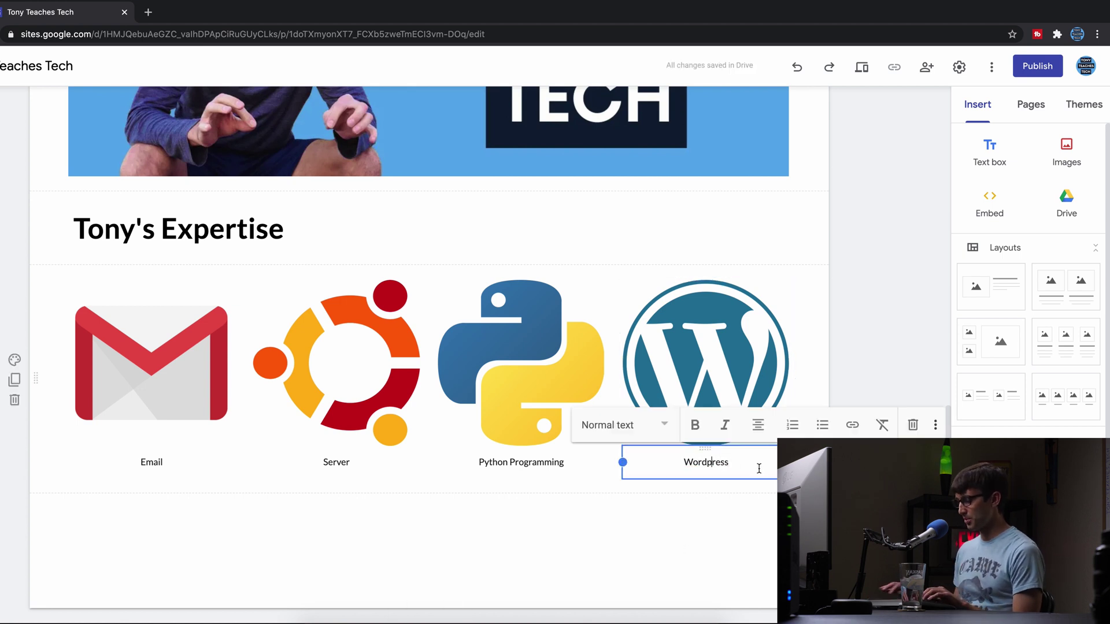
key("BackSpace")
type("P")
left_click(471, 484)
Step: Add a footer to the page reading "© 2020 Tony Teaches Tech"
scroll(439, 462, "up", 4)
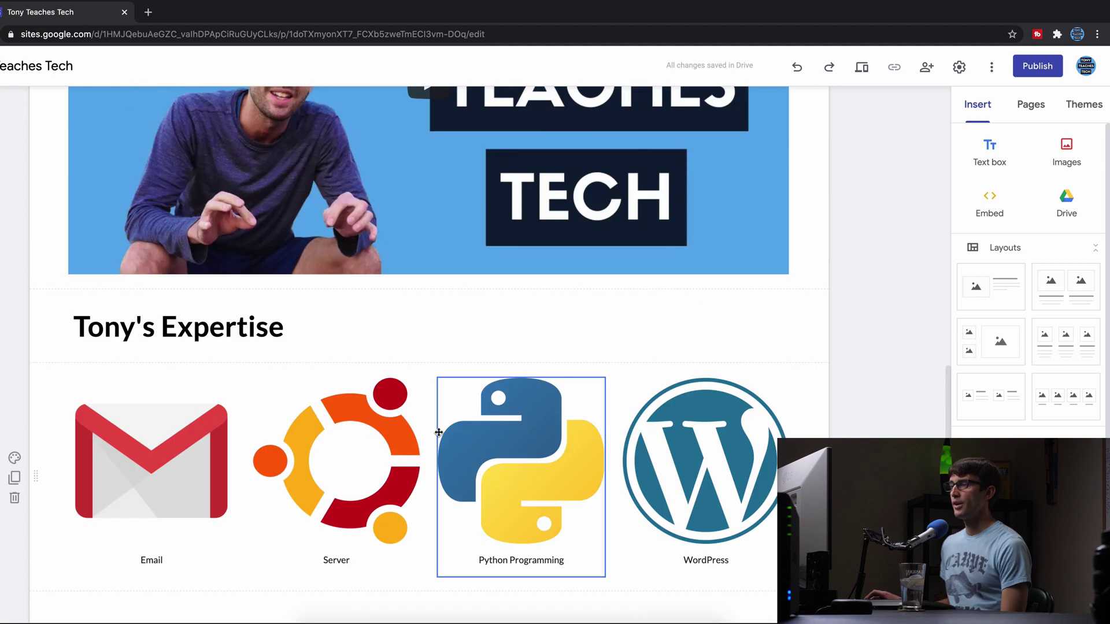
scroll(380, 437, "down", 4)
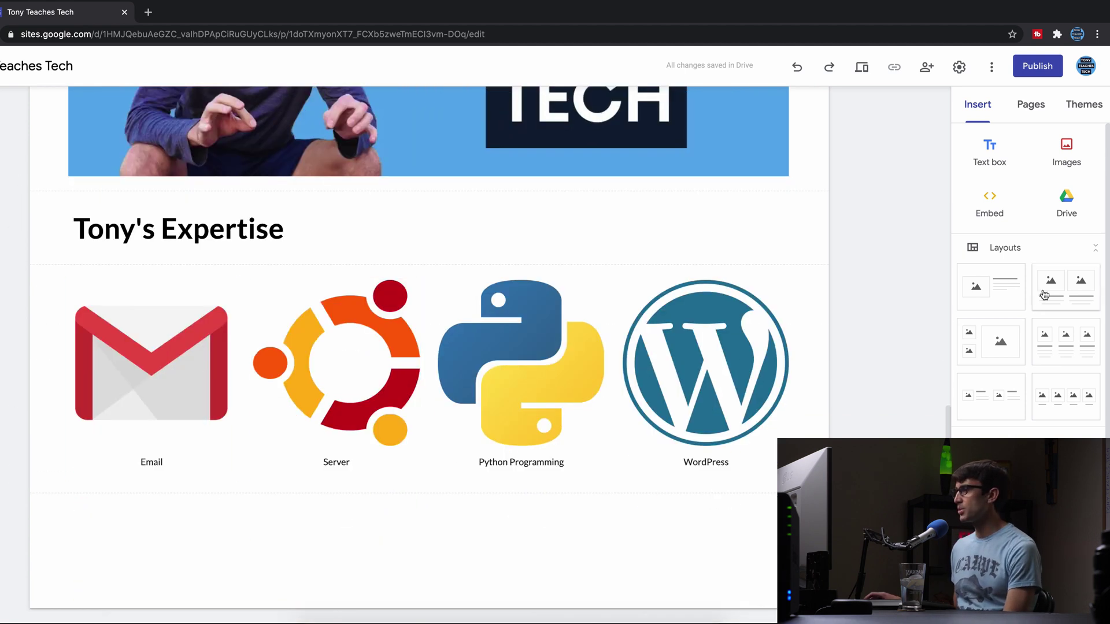
scroll(669, 396, "up", 8)
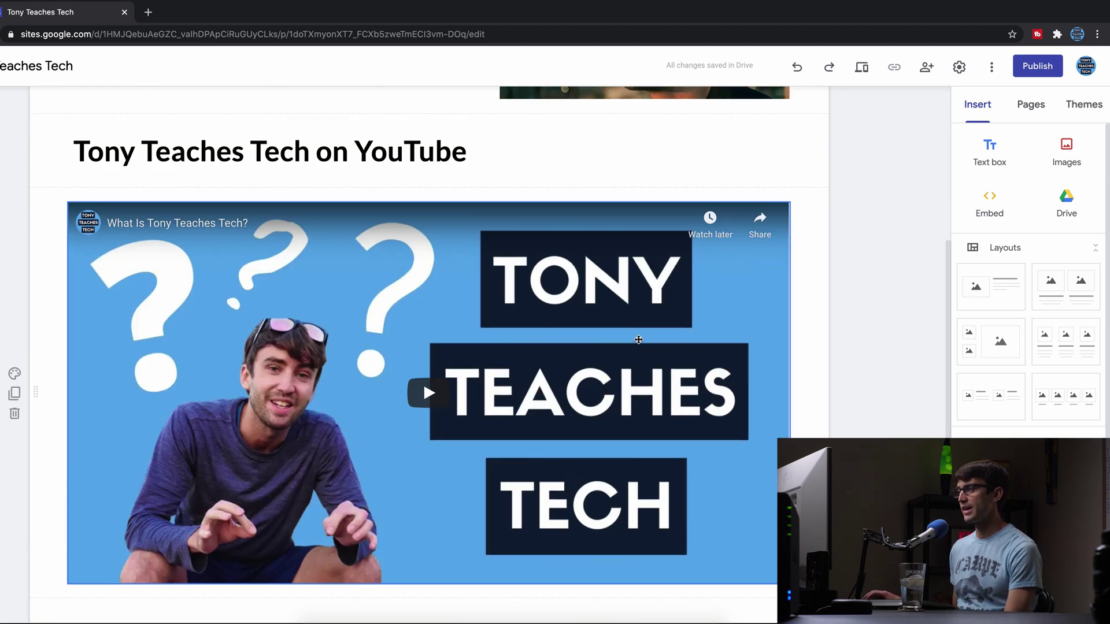
scroll(567, 355, "down", 7)
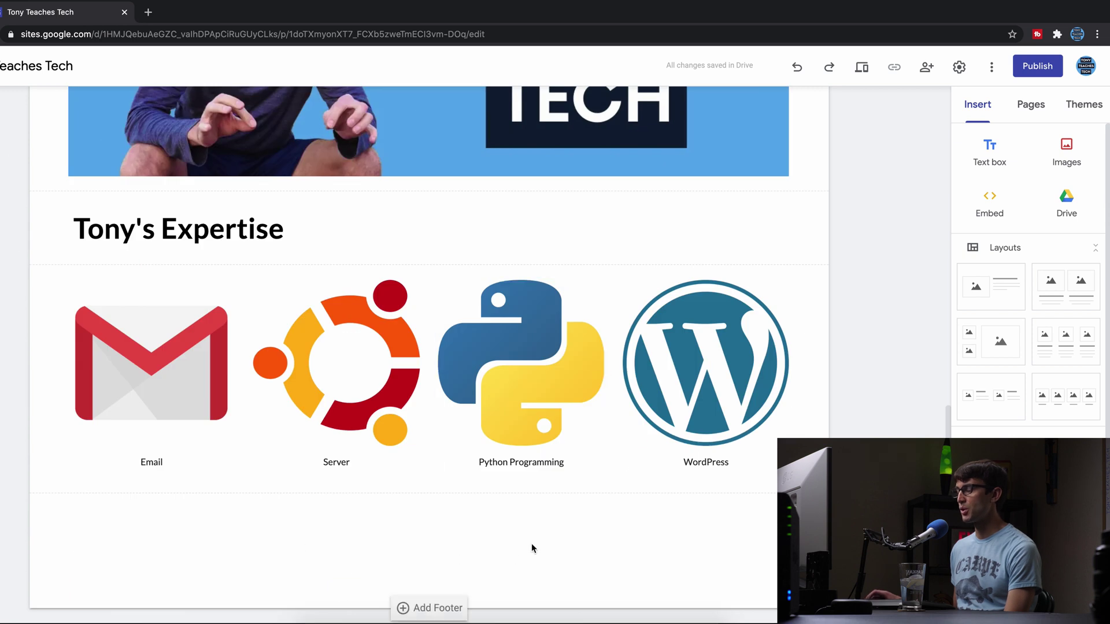
left_click(448, 610)
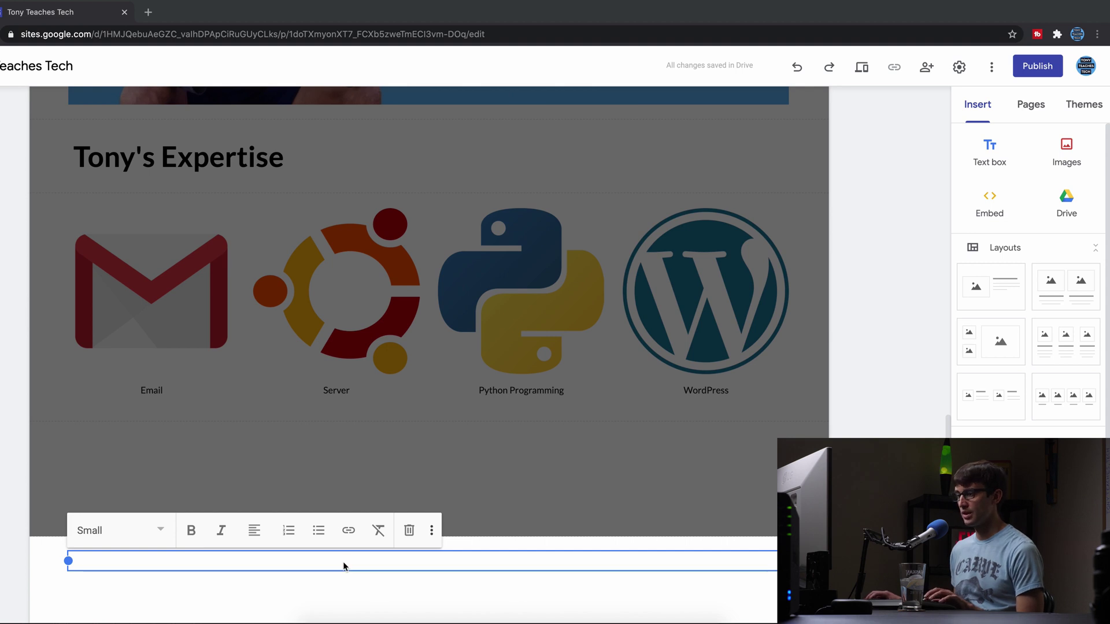
type("© 2020 Tony Teaches Tech")
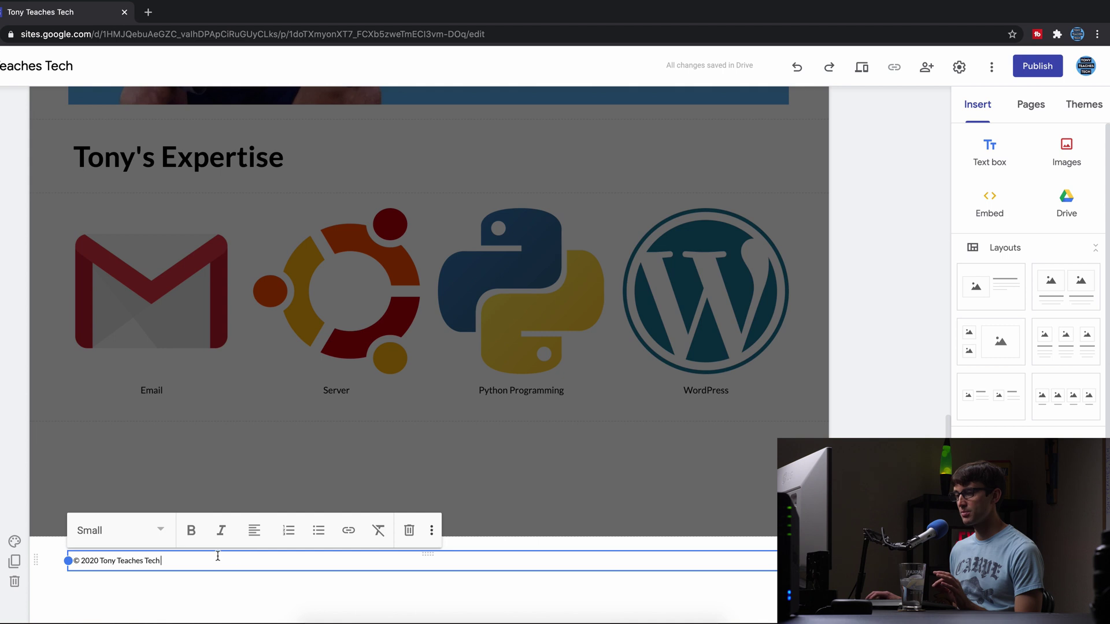
Step: Center-align the footer text "© 2020 Tony Teaches Tech"
left_click_drag(217, 556, 83, 553)
left_click(254, 532)
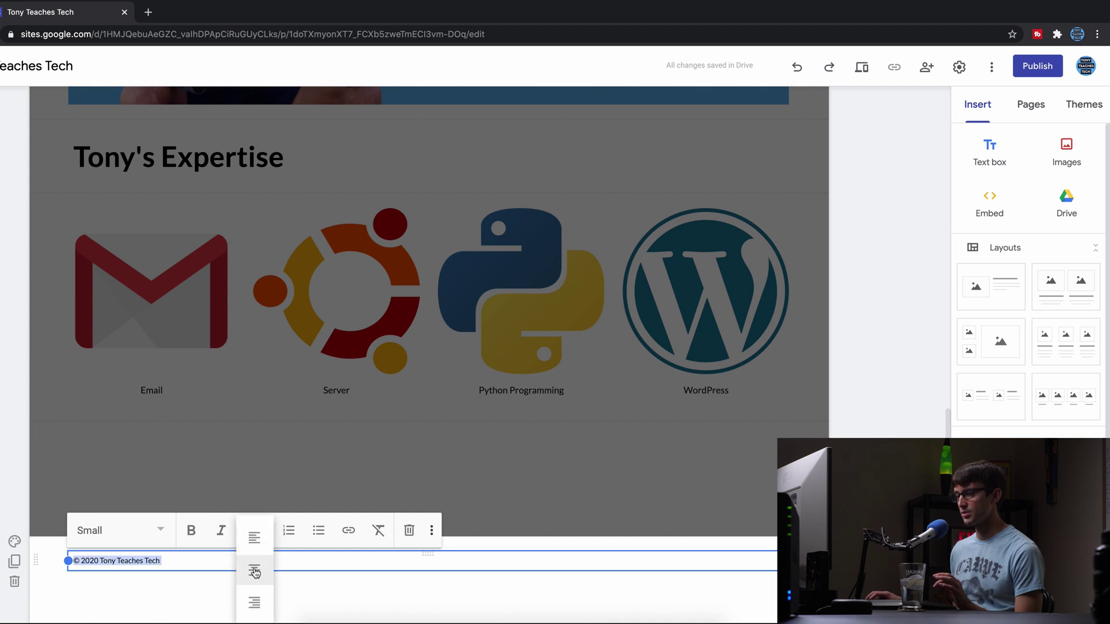
left_click(253, 571)
left_click(380, 587)
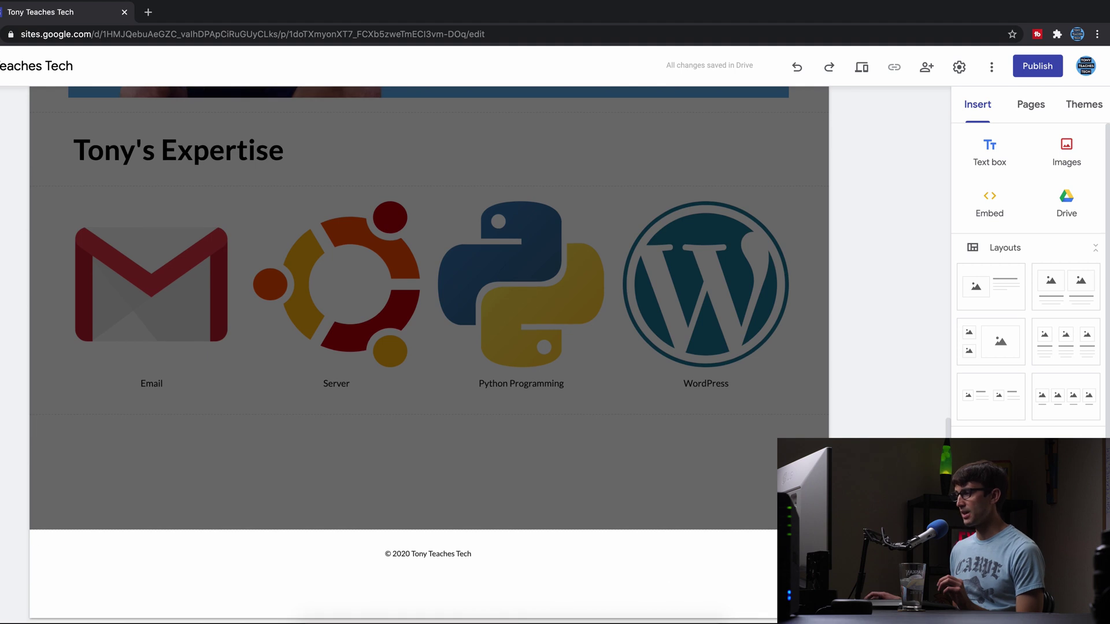
Step: Review the home page's layout from the header banner down to the expertise section
scroll(716, 418, "up", 10)
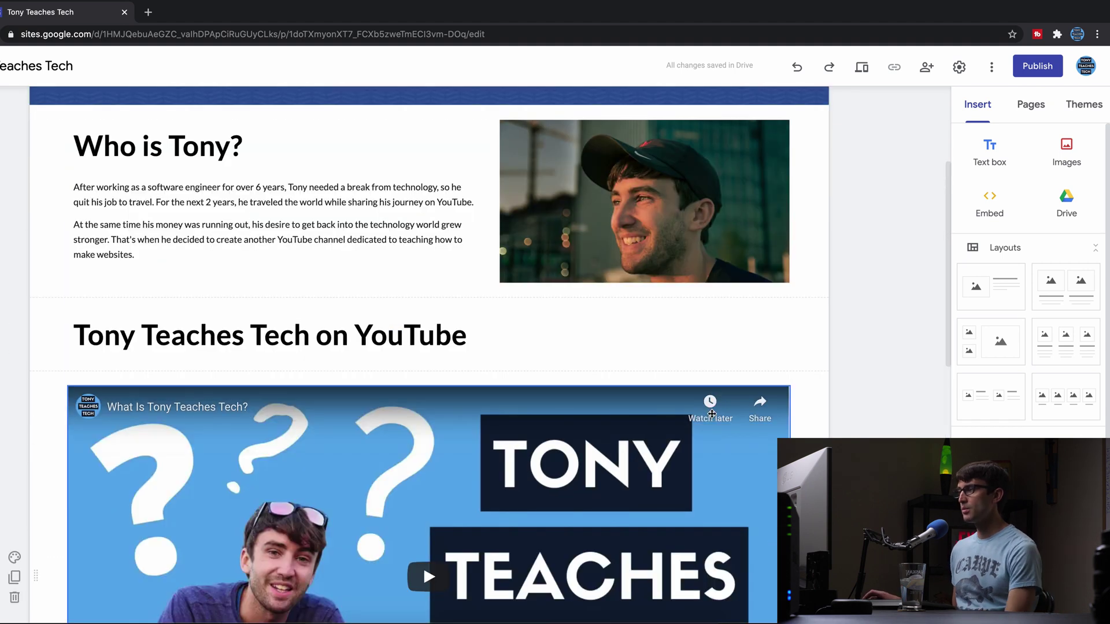
scroll(715, 416, "up", 3)
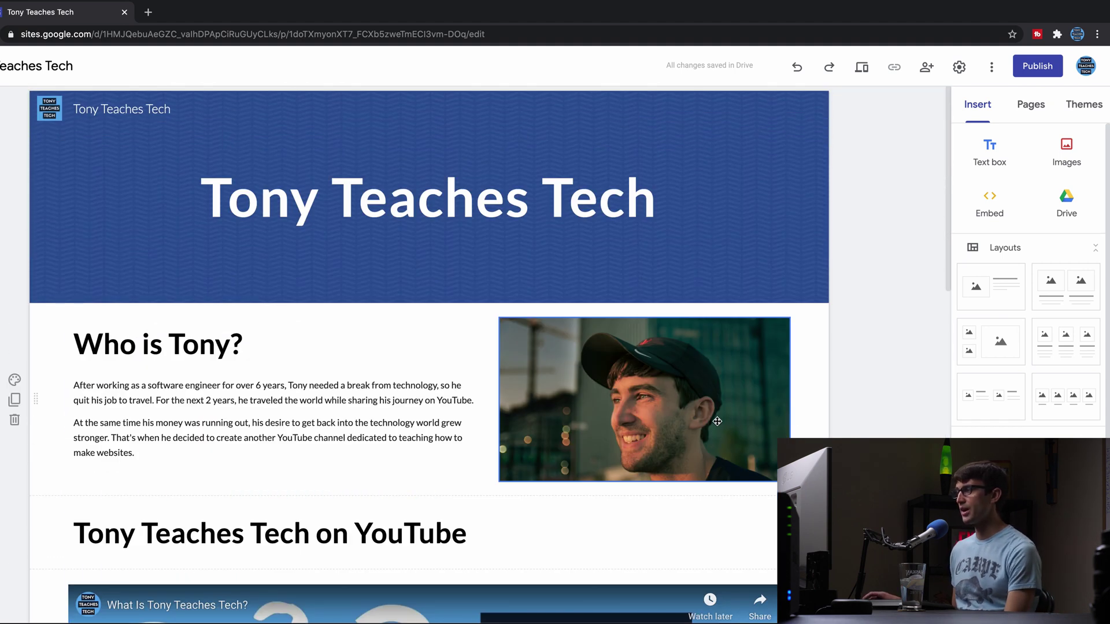
scroll(719, 441, "down", 5)
scroll(719, 441, "down", 5)
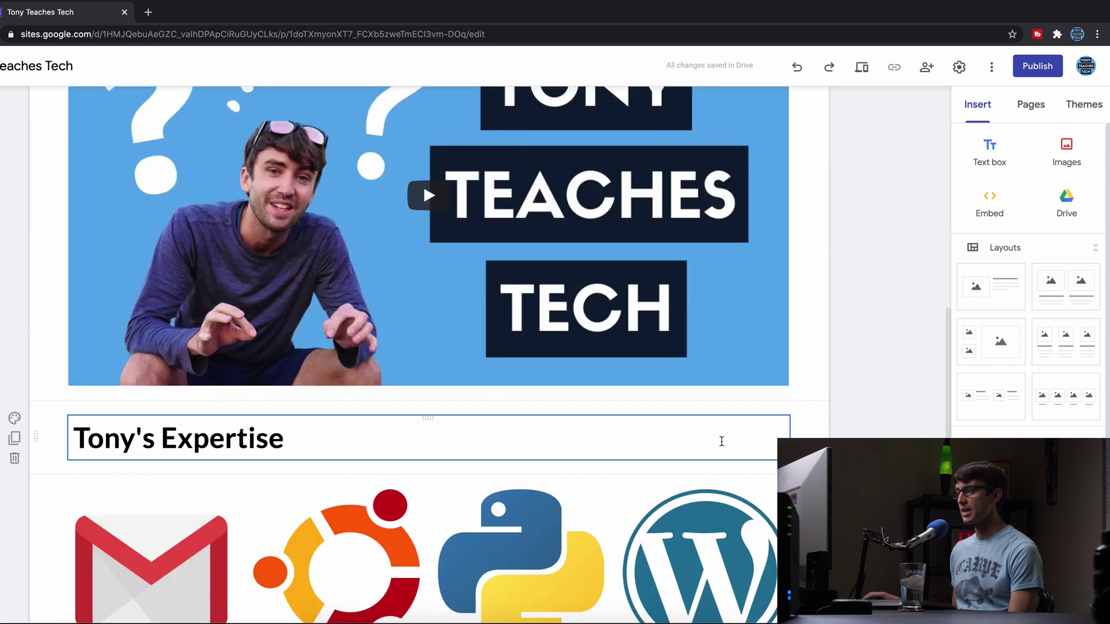
scroll(722, 442, "up", 10)
mouse_move(185, 246)
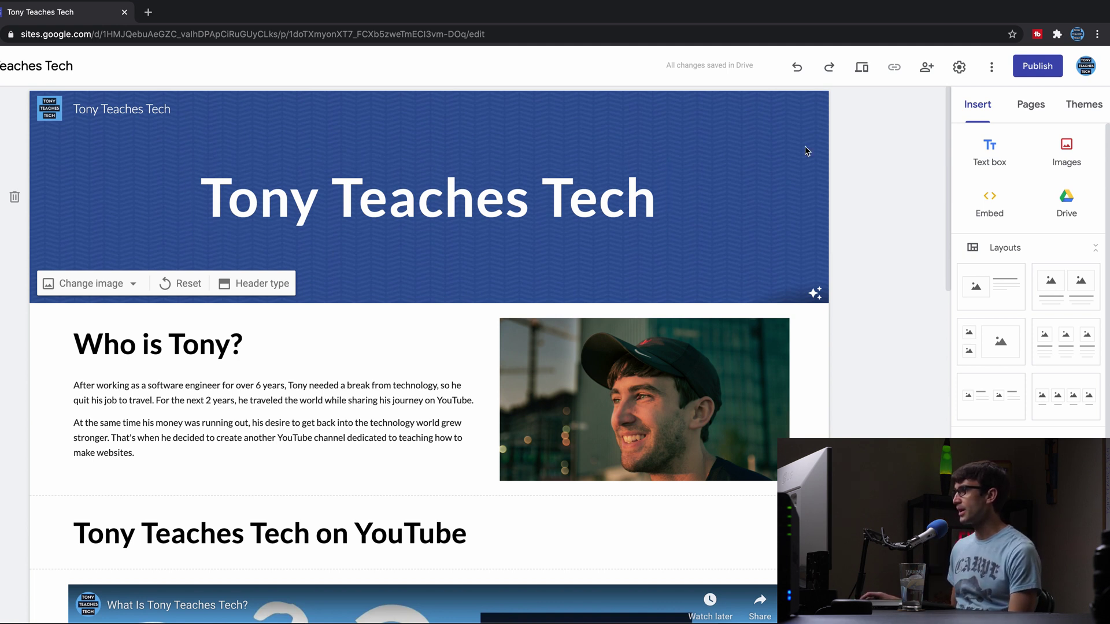
Step: Add a new page named "Contact" without a custom path, and test the site's Home and Contact navigation links
left_click(1029, 110)
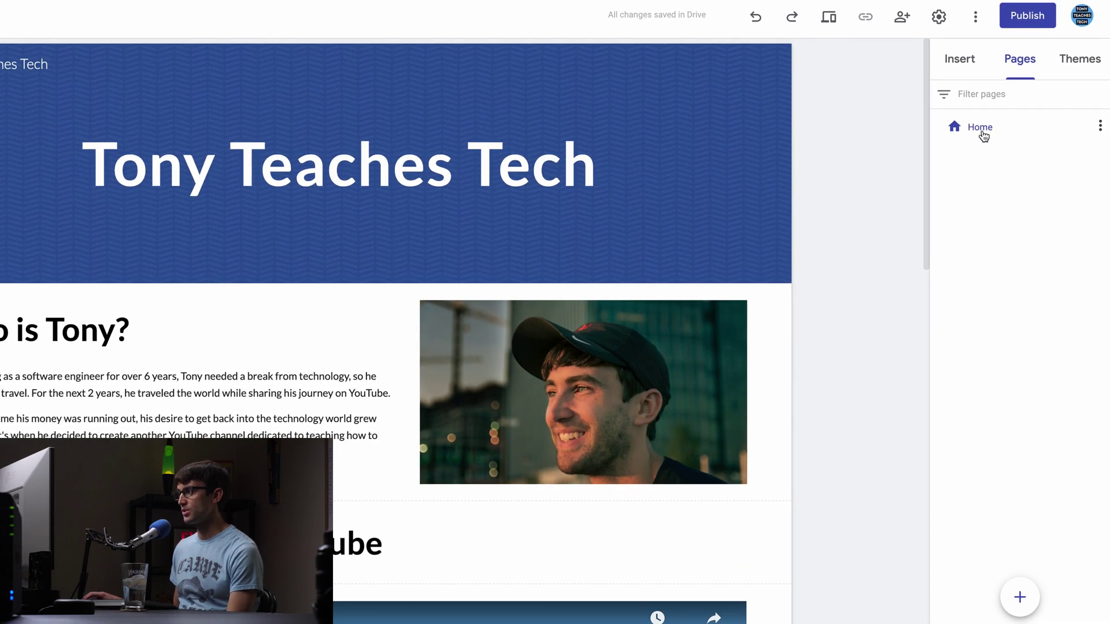
left_click(1020, 602)
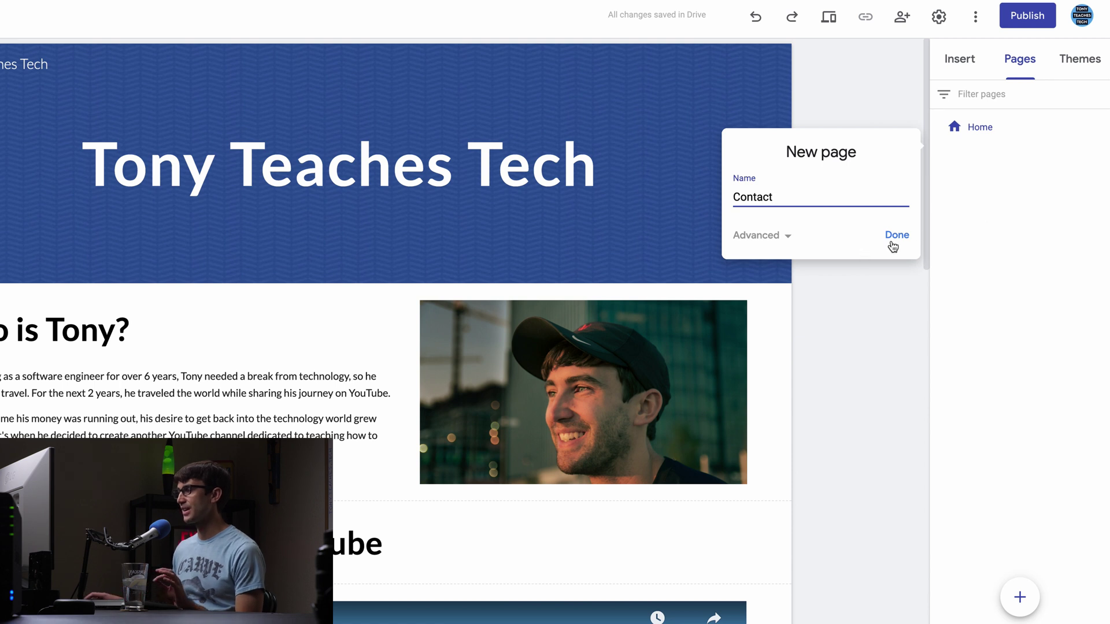
left_click(787, 237)
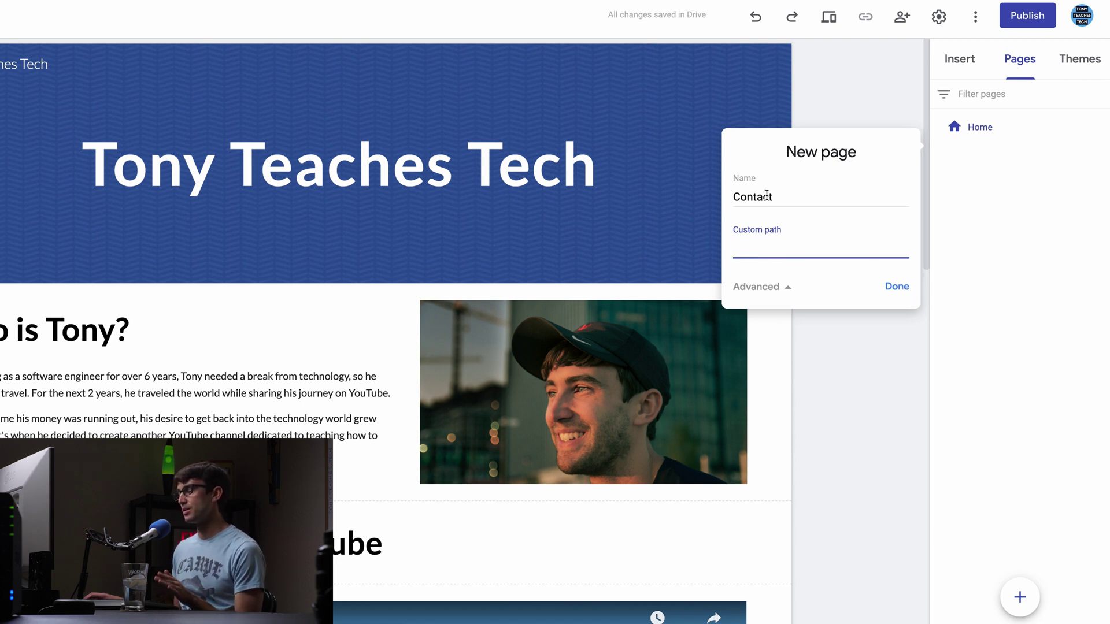
left_click(898, 293)
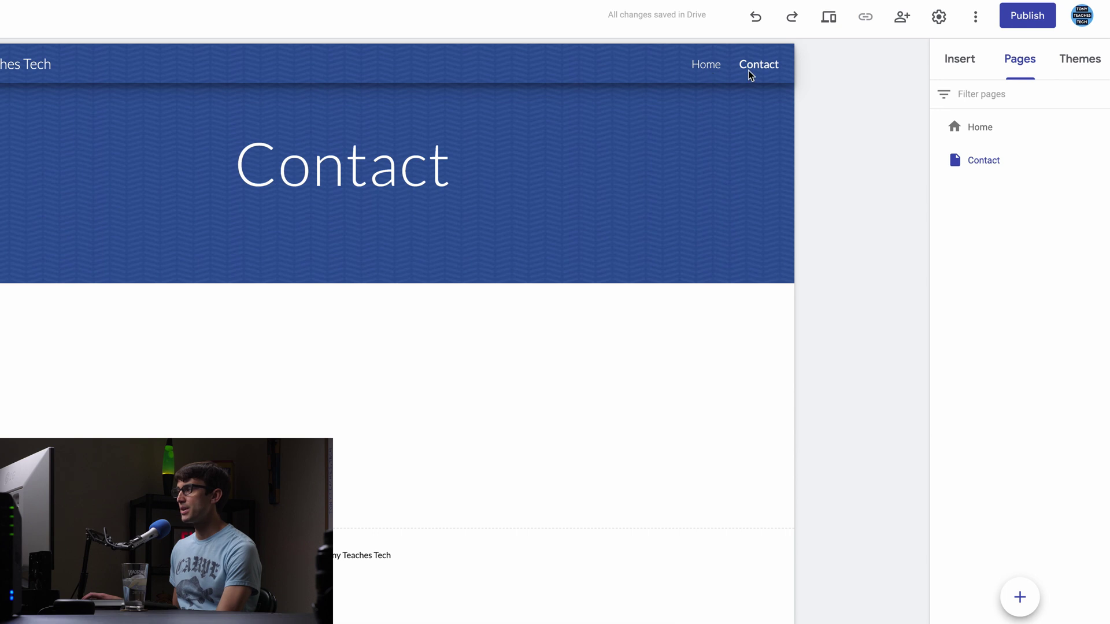
left_click(711, 65)
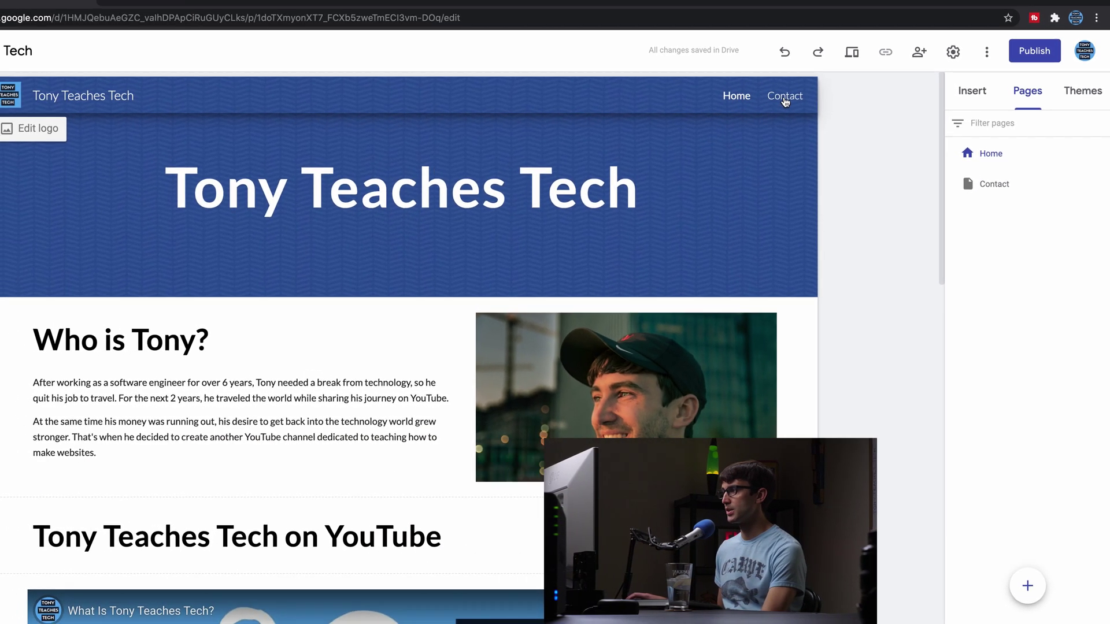
left_click(759, 64)
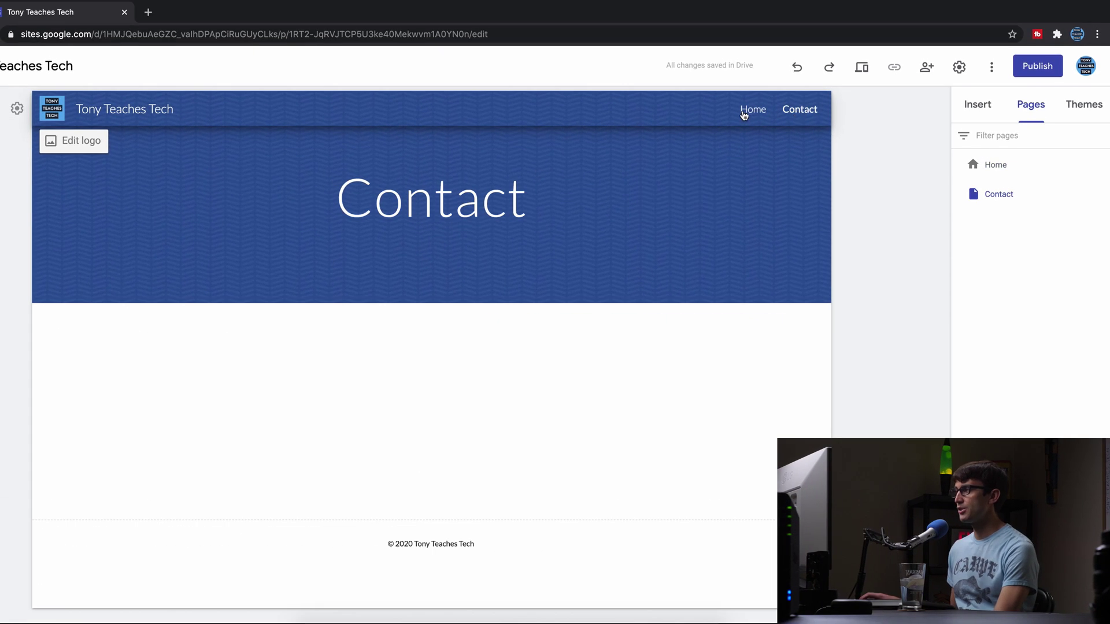
Step: Change the Contact page's banner title to "Contact Me"
left_click(533, 197)
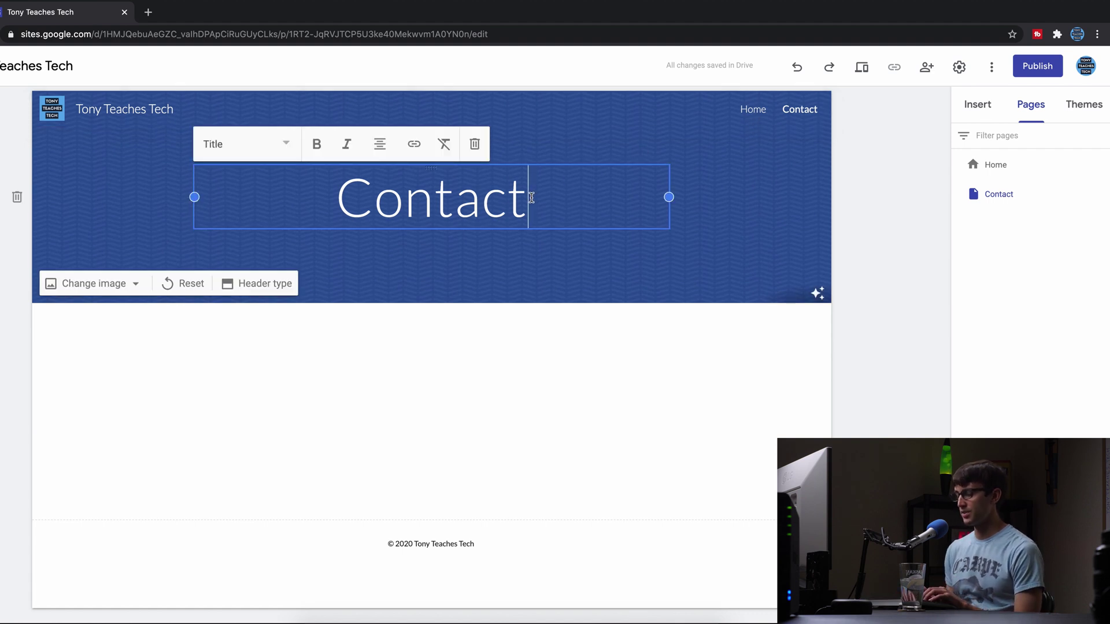
type("Me")
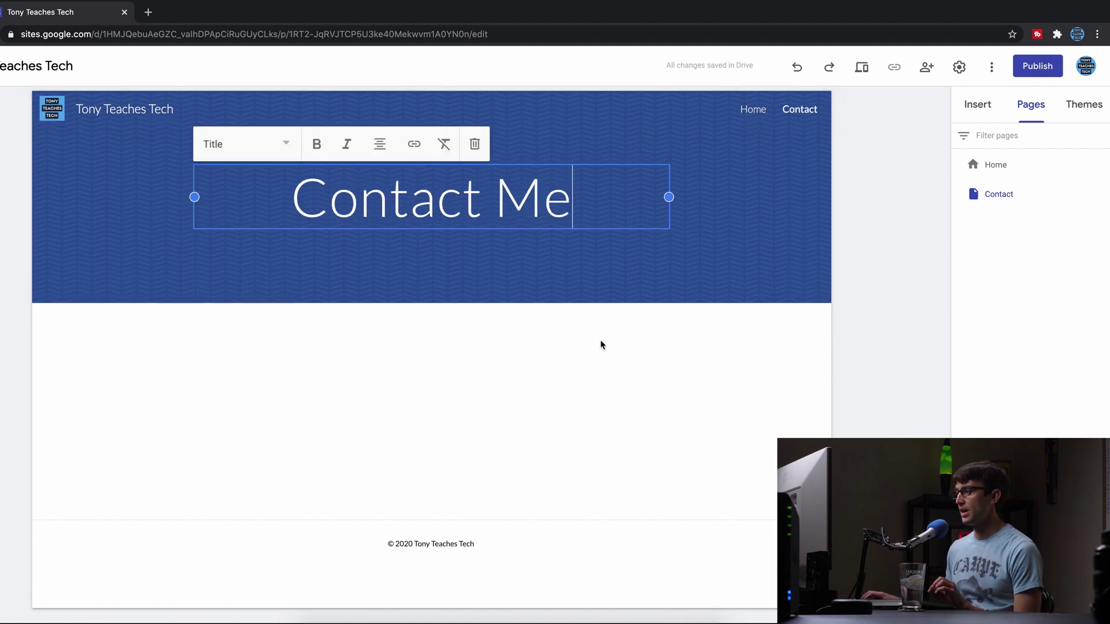
left_click(602, 359)
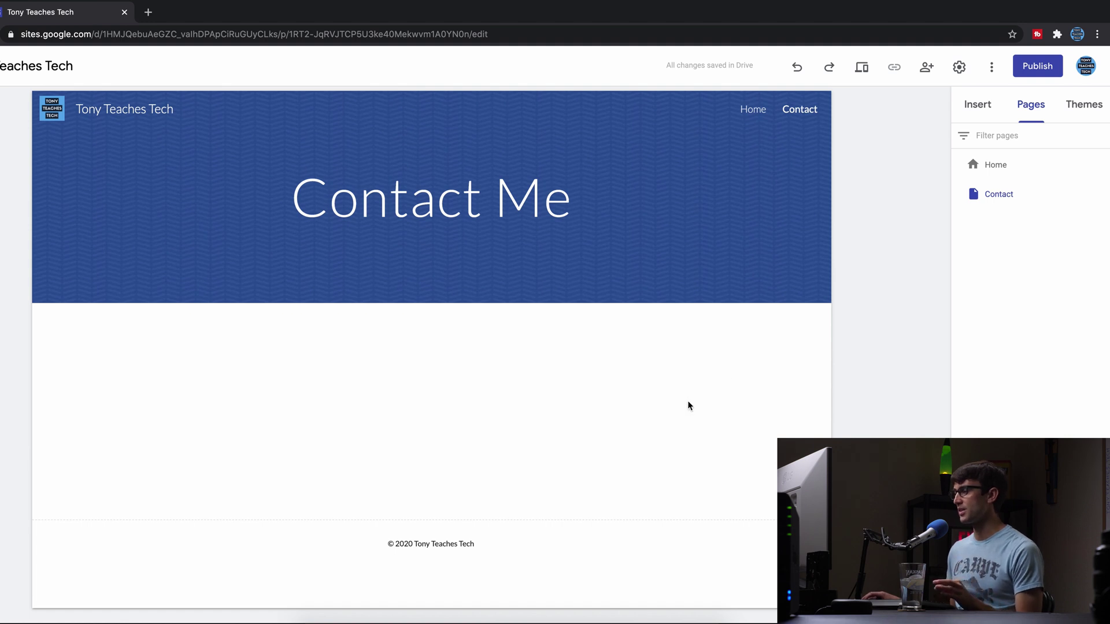
Step: Open the selection of existing Google Forms available for insertion into the Contact page
scroll(989, 168, "down", 4)
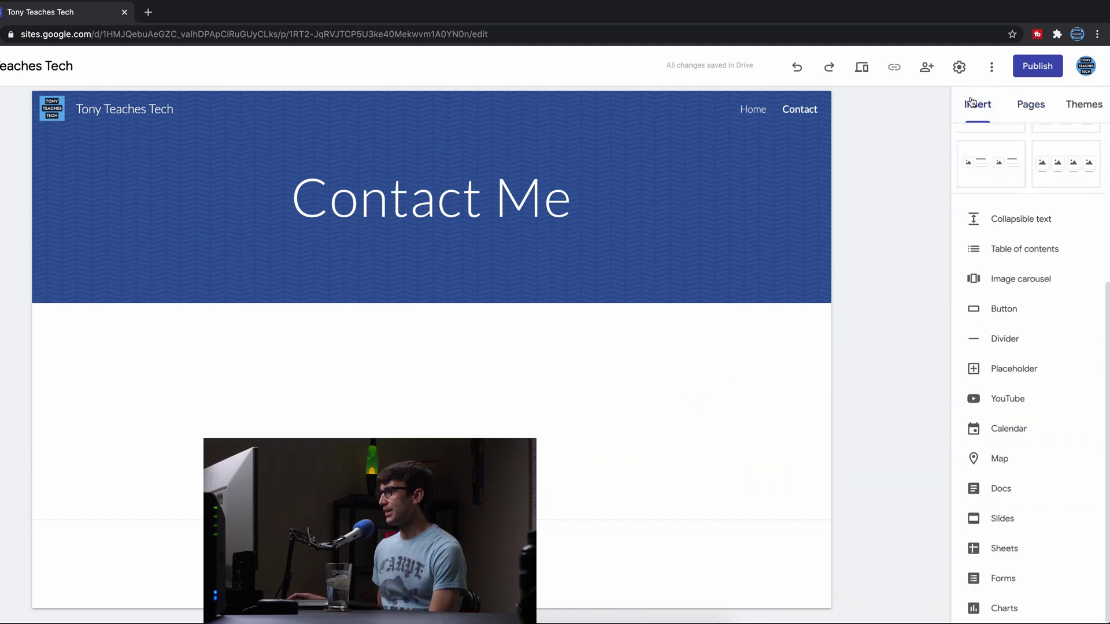
left_click(1009, 578)
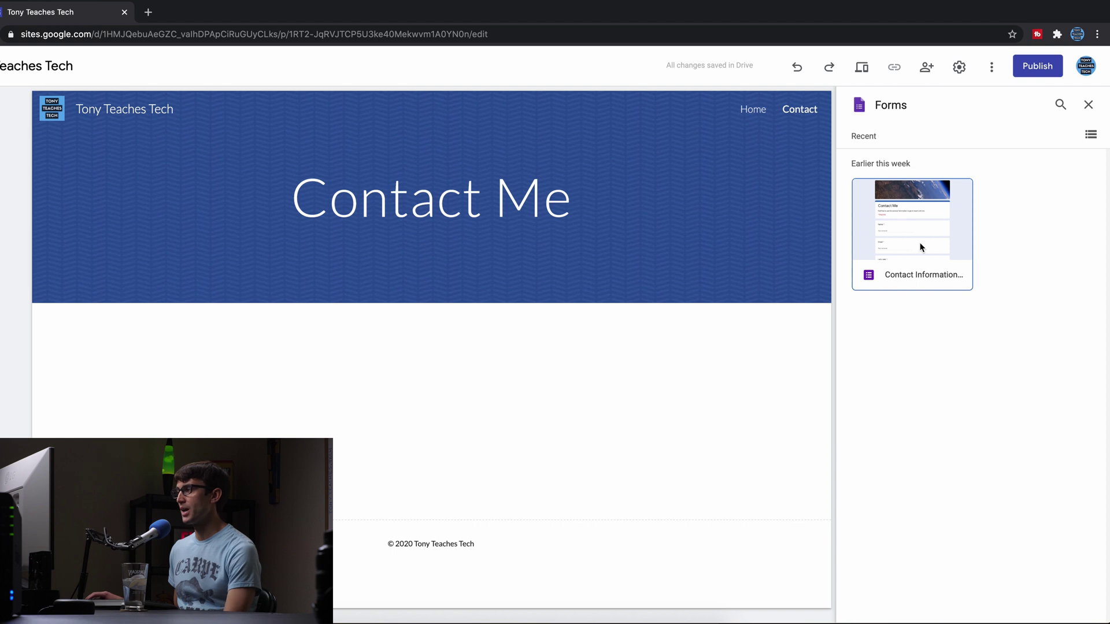
Step: Visit Google Forms in a separate browser tab, look through its template gallery, and return to the site editor
left_click(148, 12)
type("form")
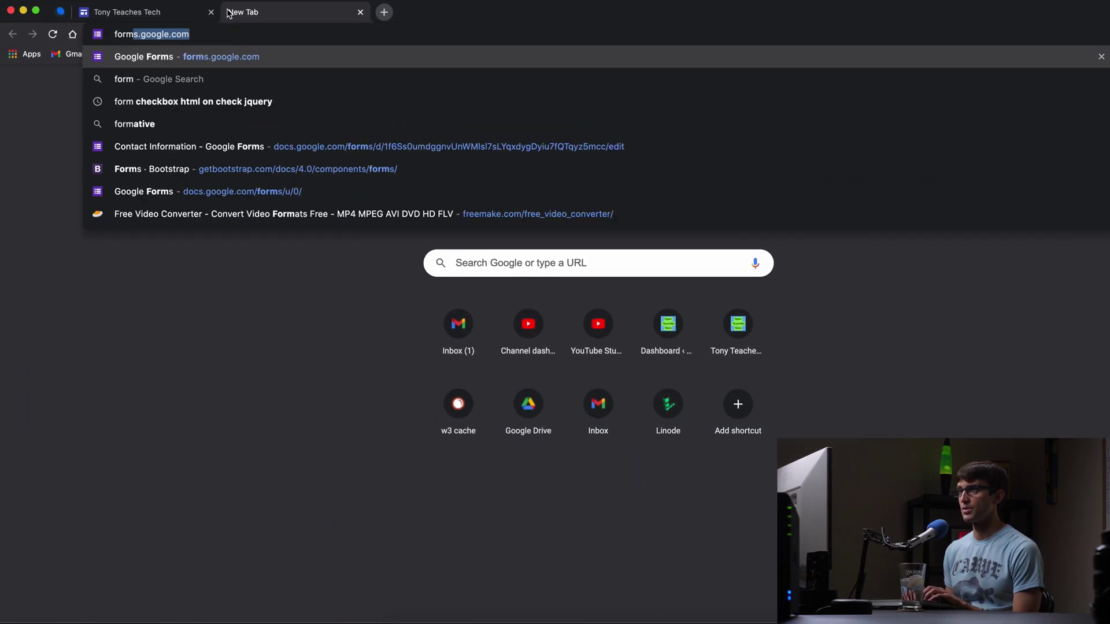
key("Return")
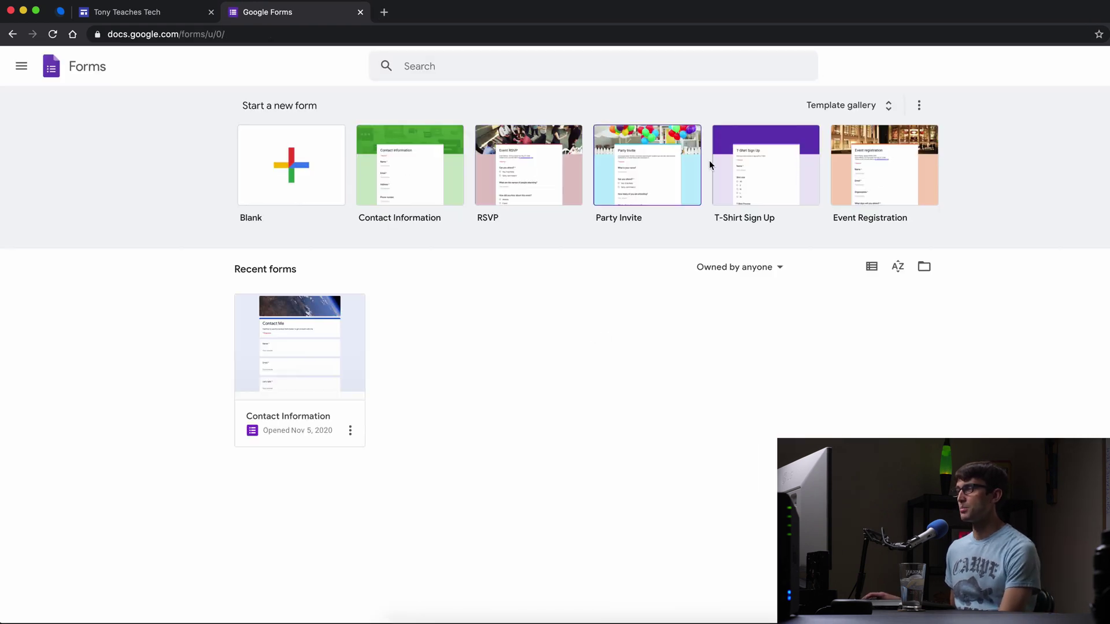
left_click(885, 109)
scroll(548, 447, "down", 7)
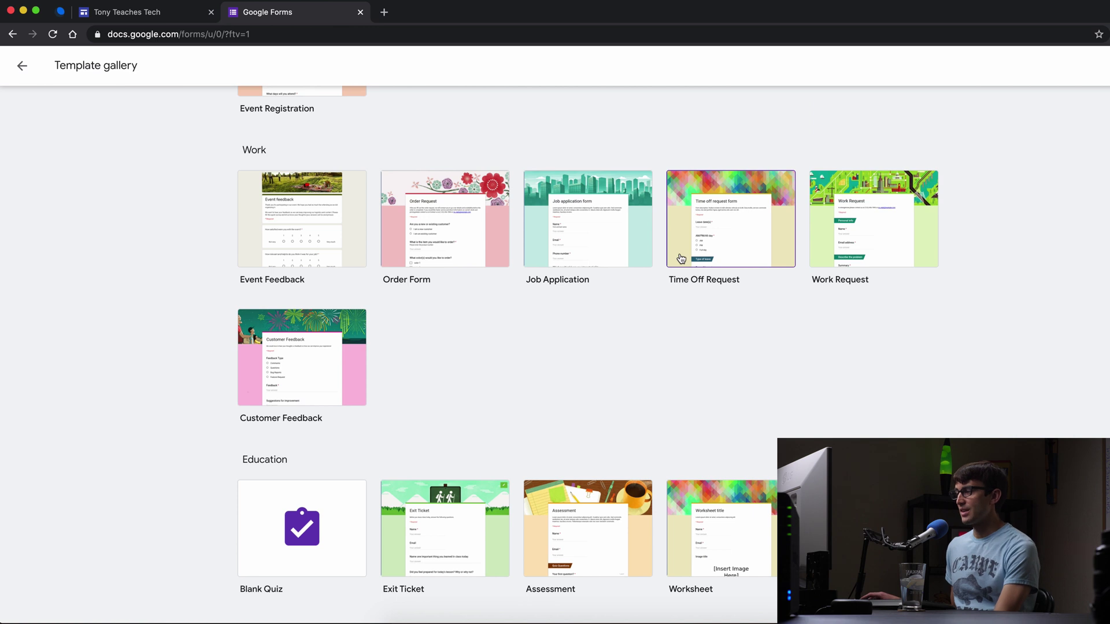
scroll(571, 327, "up", 6)
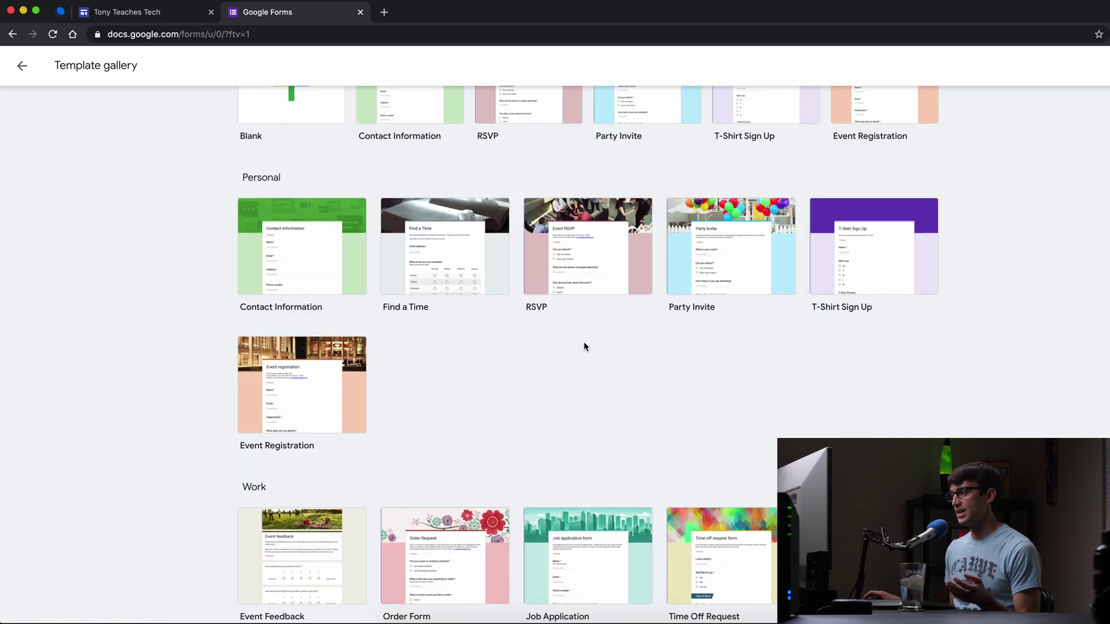
scroll(584, 346, "up", 2)
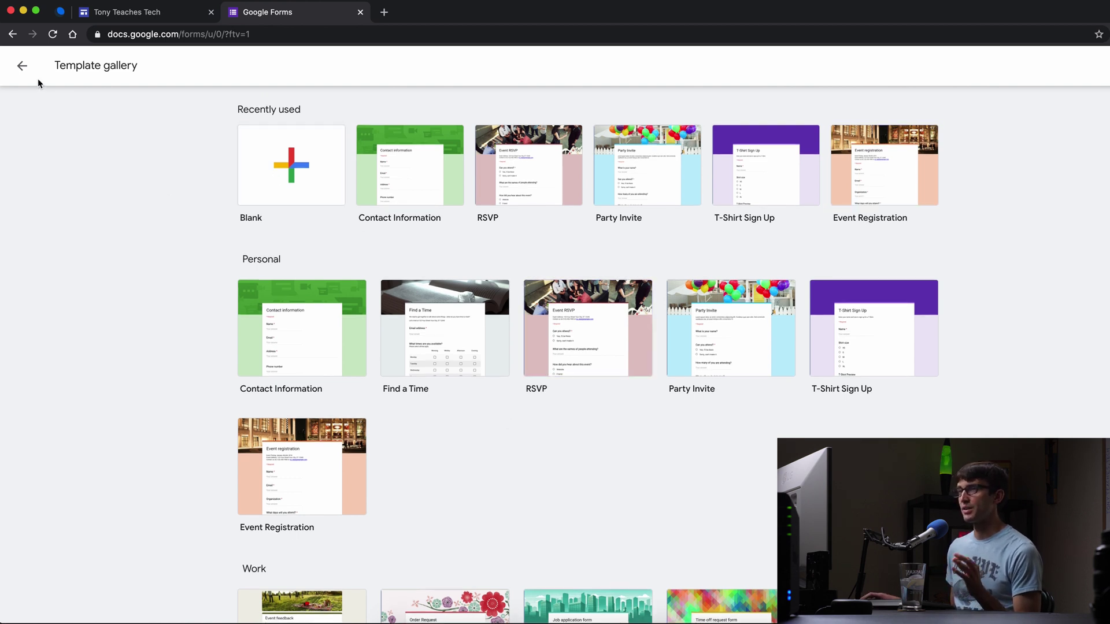
left_click(22, 65)
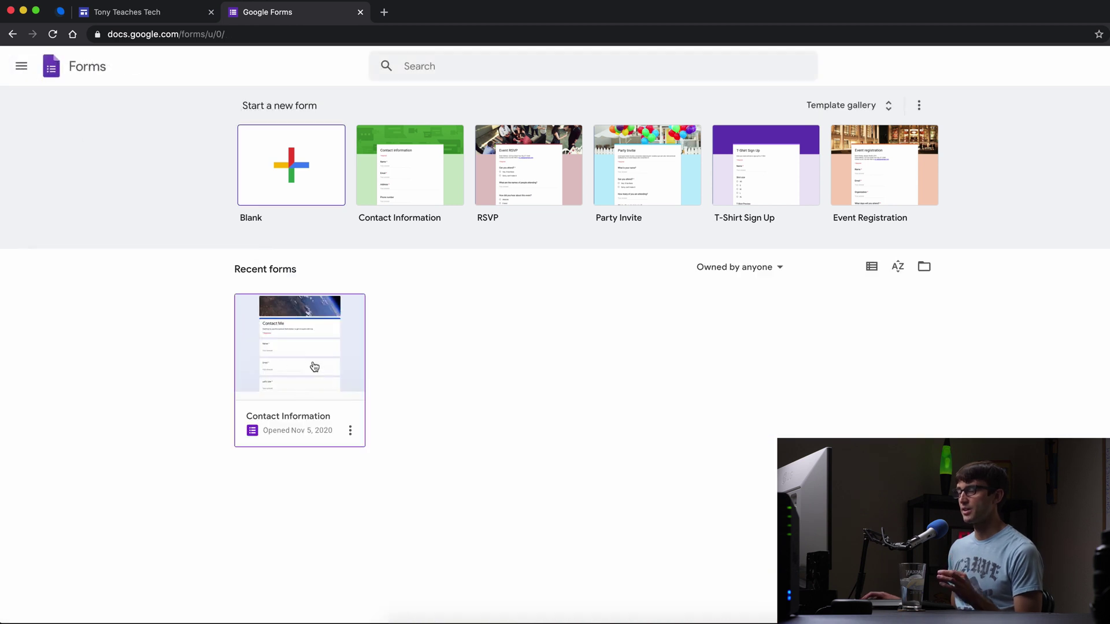
left_click(359, 12)
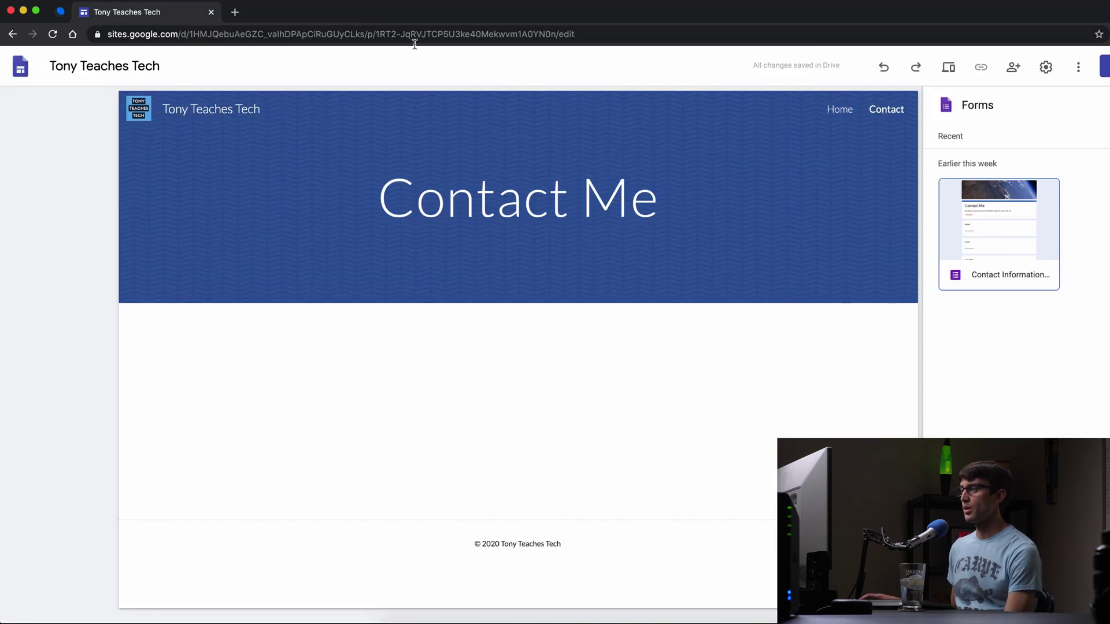
Step: Insert the Contact Information form into the Contact page, make it slightly narrower and center it below the banner
left_click(999, 222)
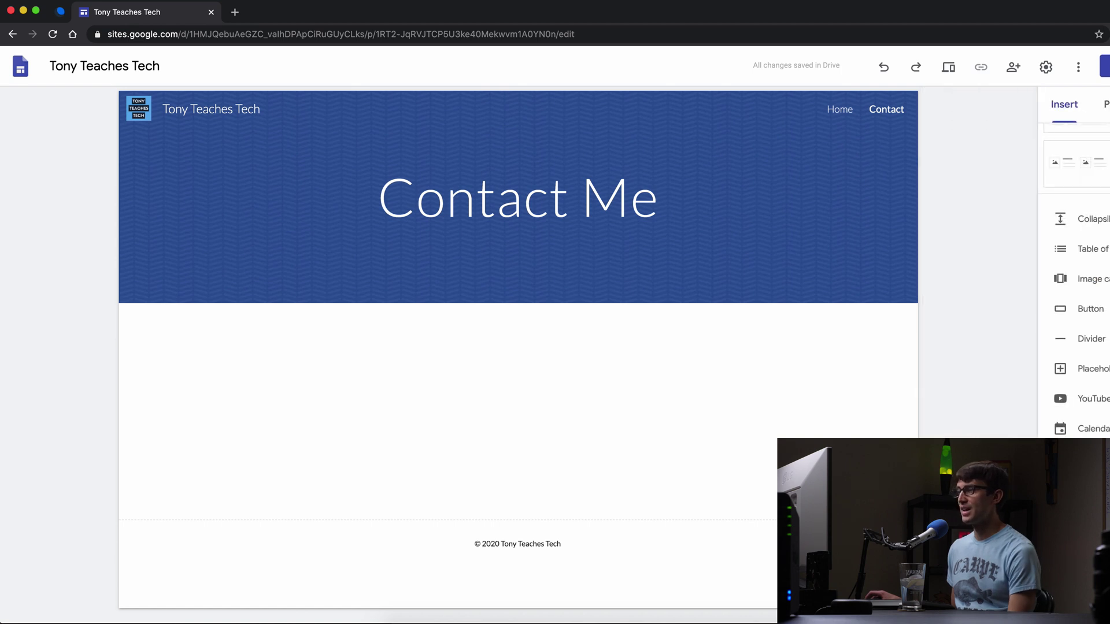
scroll(688, 389, "down", 4)
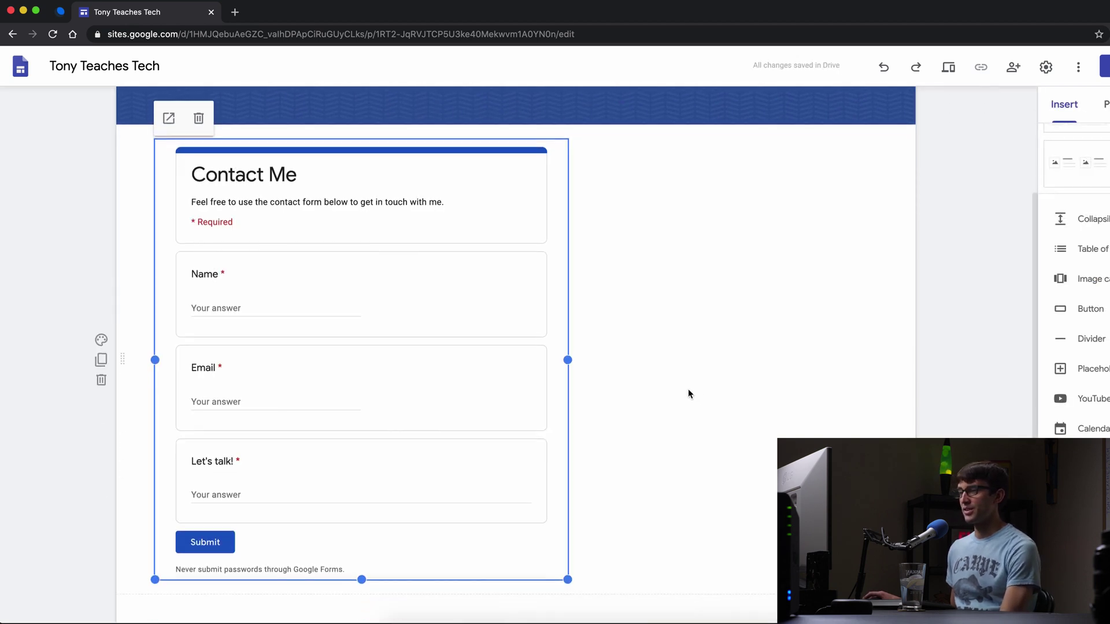
left_click_drag(449, 307, 533, 304)
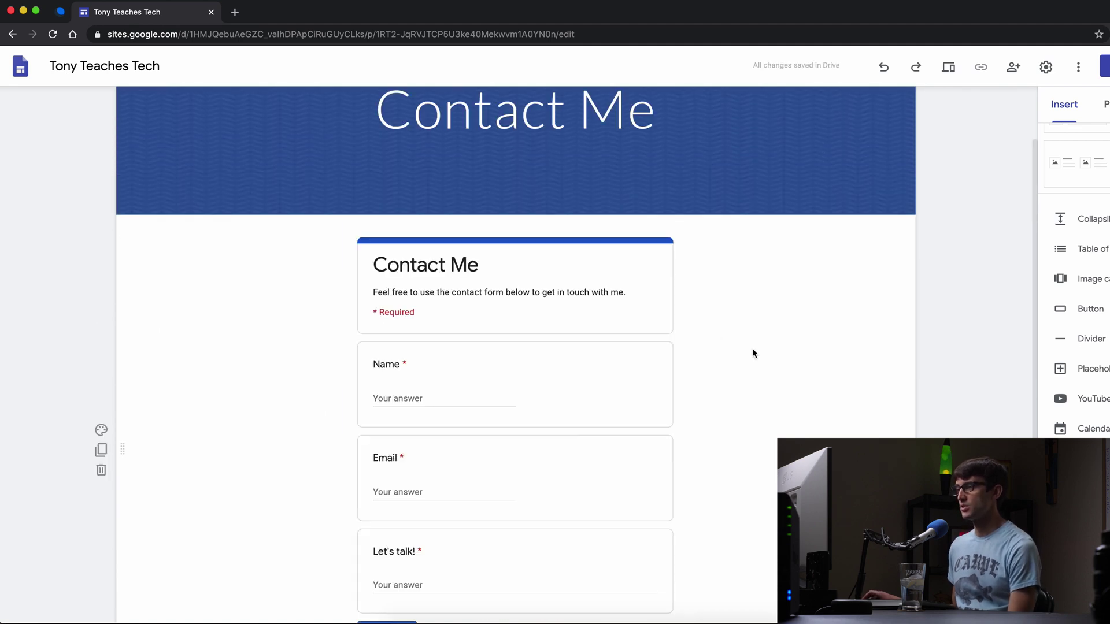
Step: Review the embedded contact form down to its Submit button, and the home page down to the expertise section
scroll(753, 352, "down", 1)
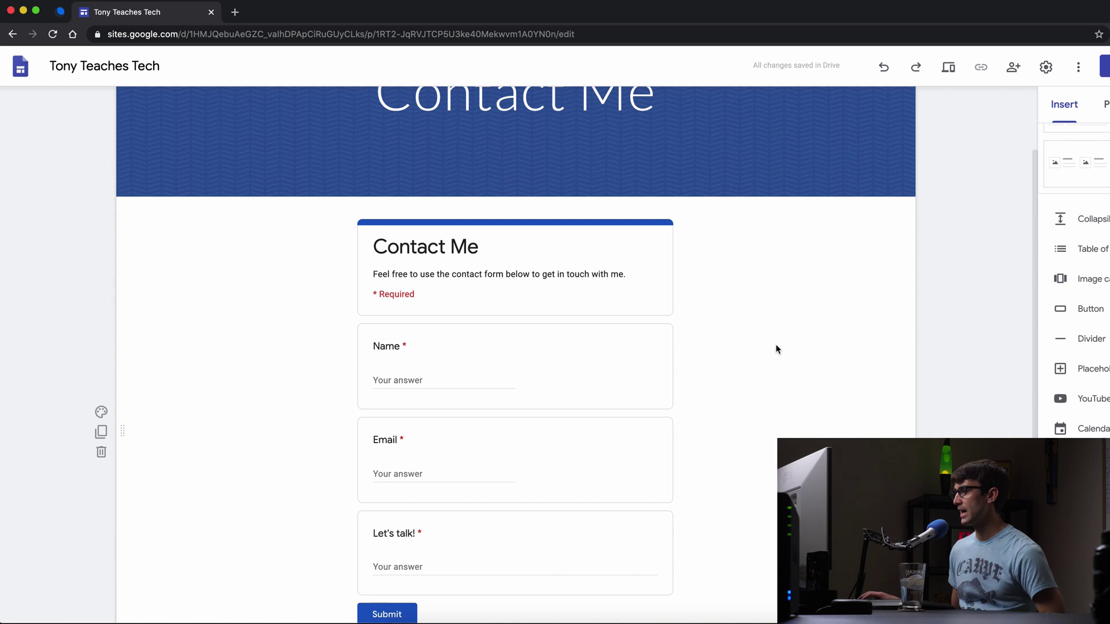
scroll(775, 347, "down", 5)
left_click(468, 171)
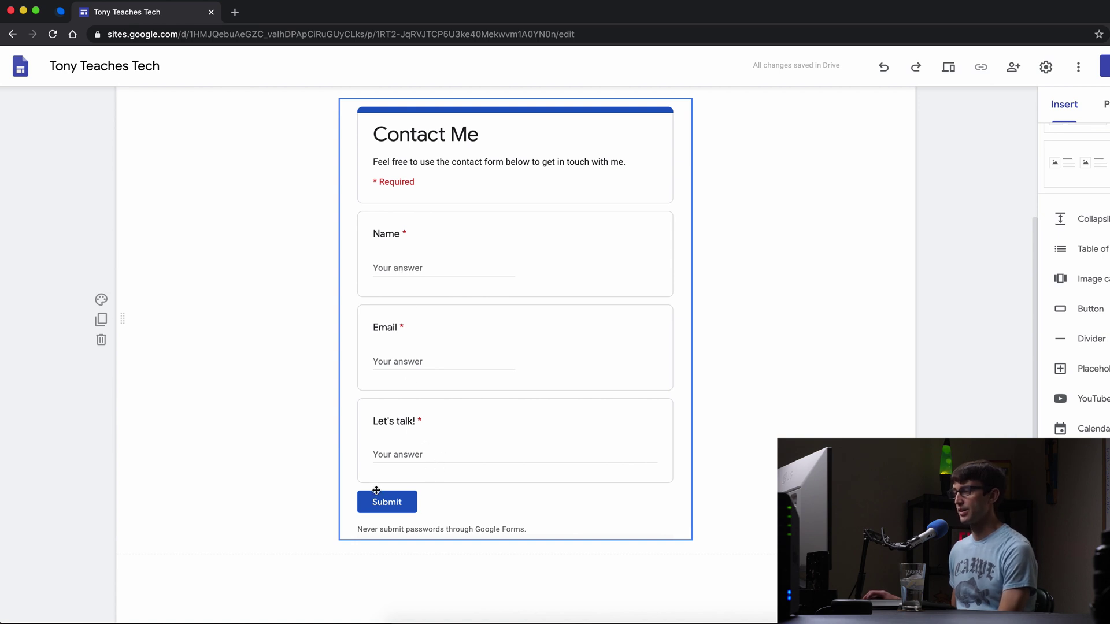
scroll(848, 352, "up", 5)
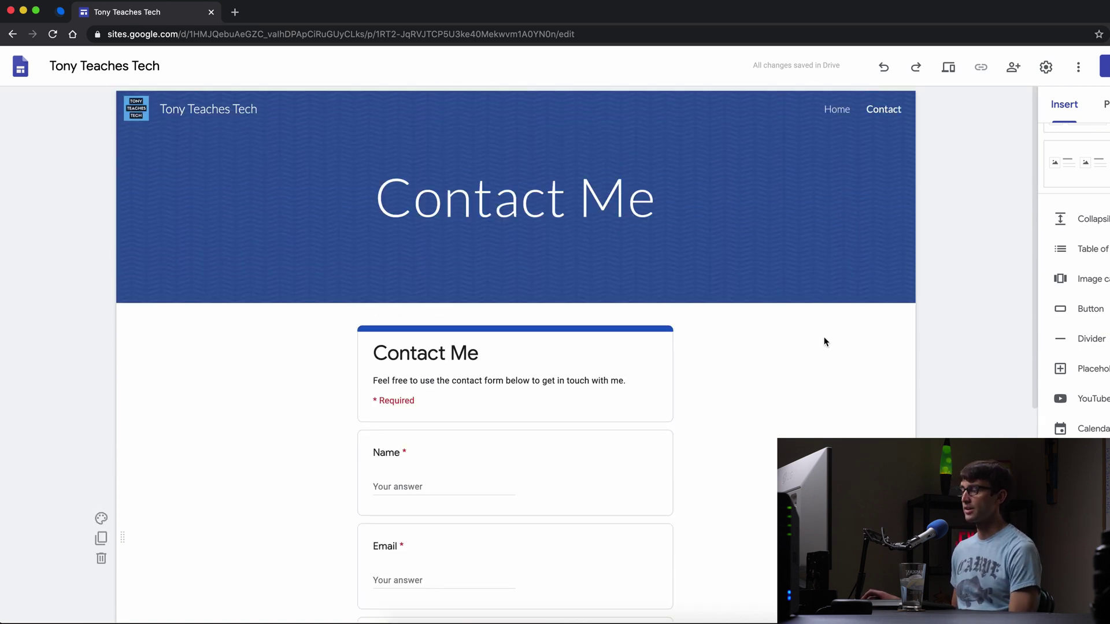
scroll(714, 315, "down", 1)
mouse_move(752, 270)
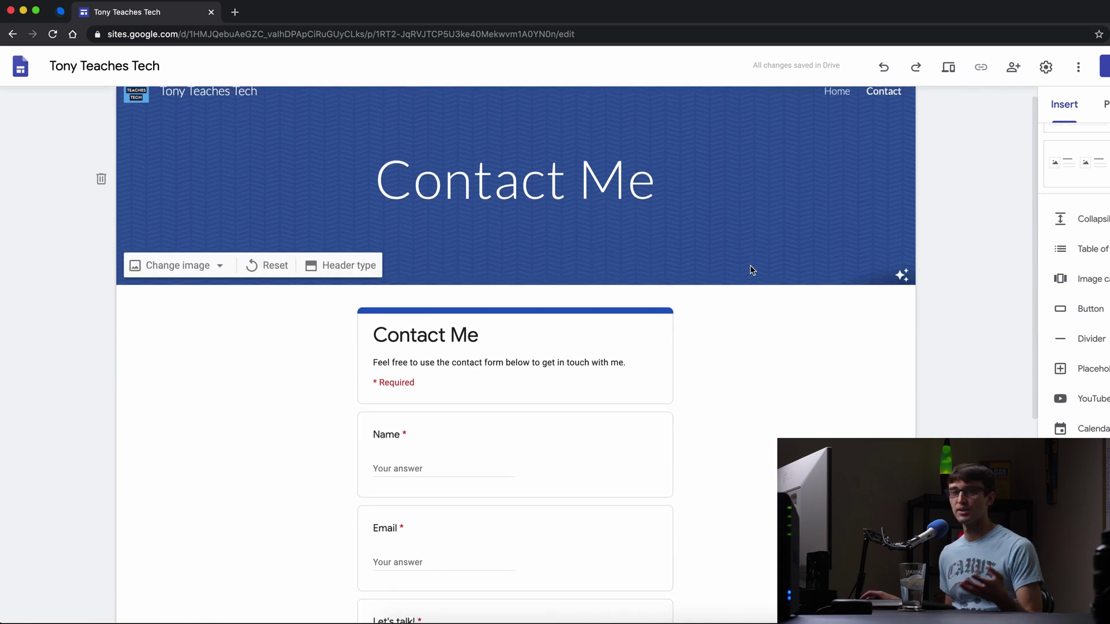
scroll(739, 341, "up", 1)
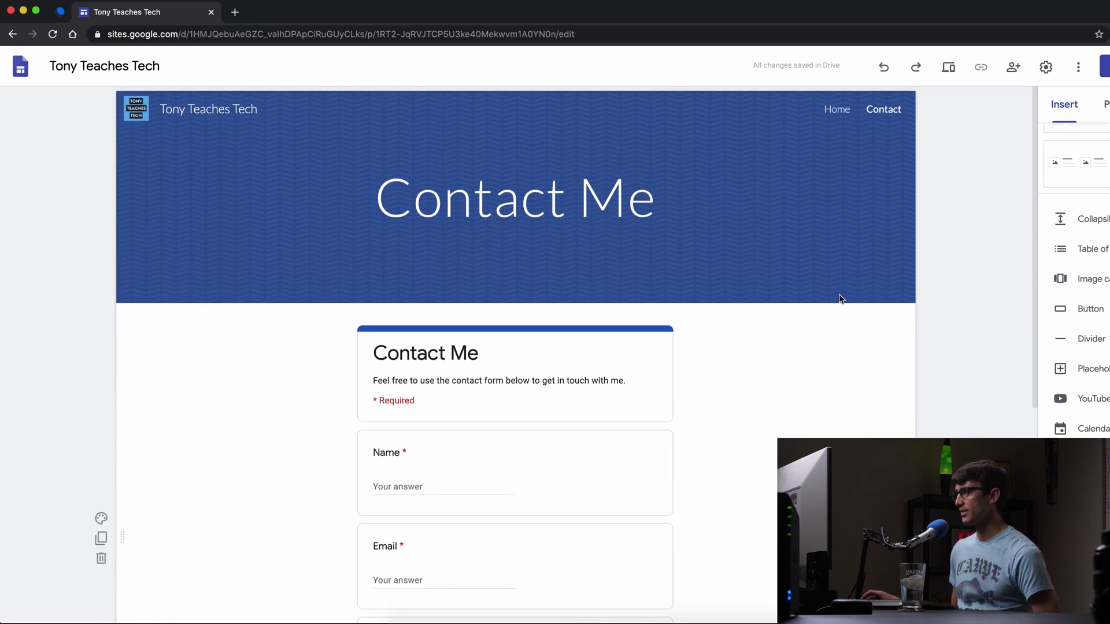
left_click(838, 112)
scroll(604, 304, "down", 2)
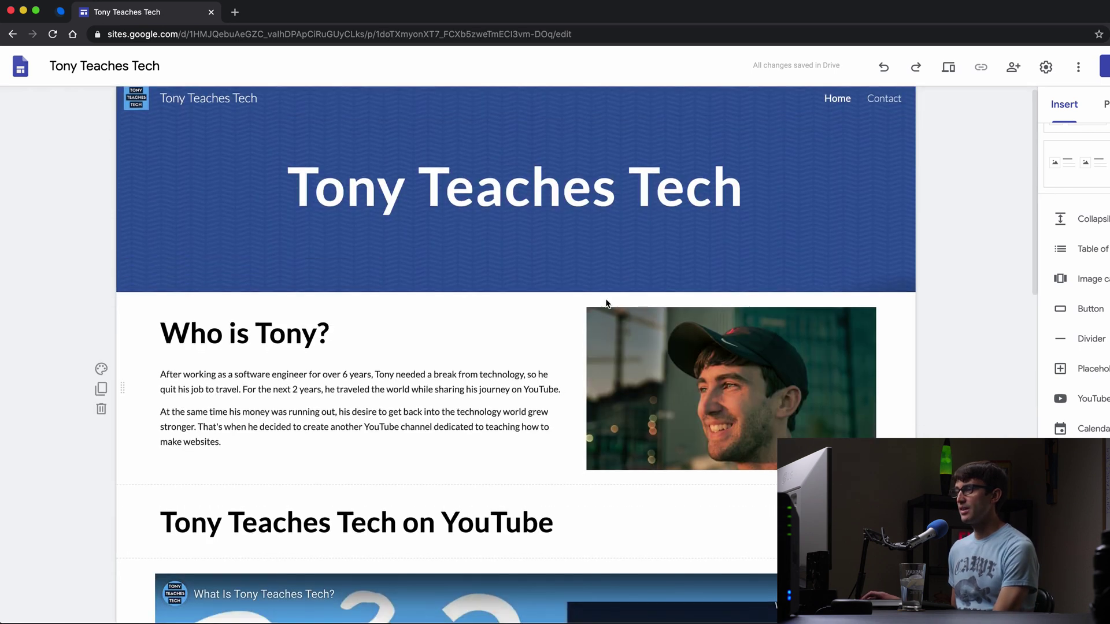
scroll(607, 300, "down", 7)
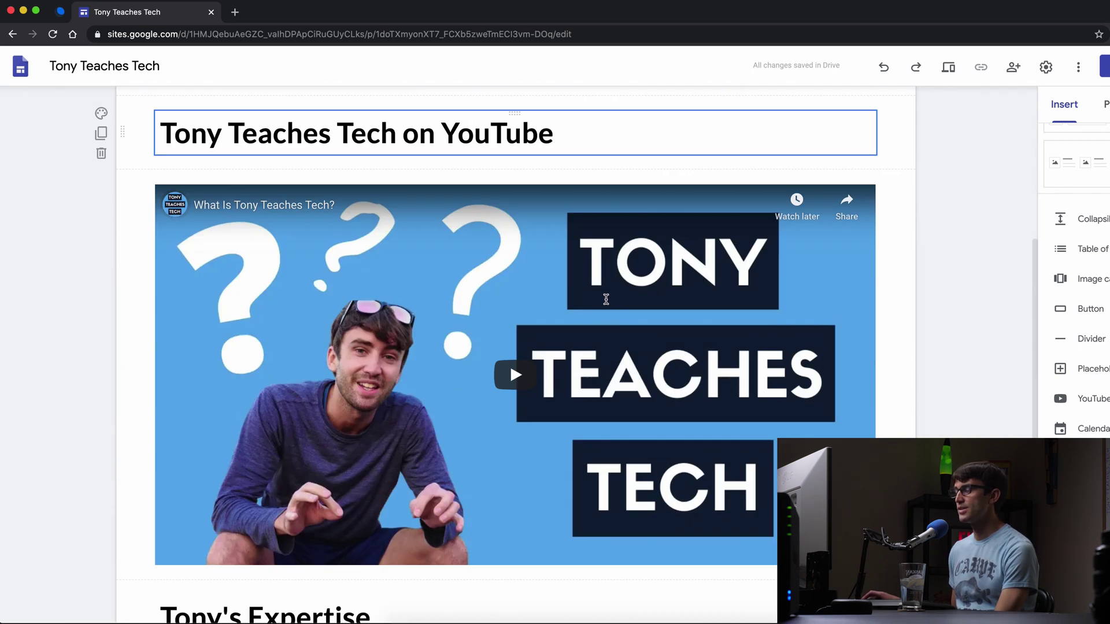
scroll(605, 299, "down", 5)
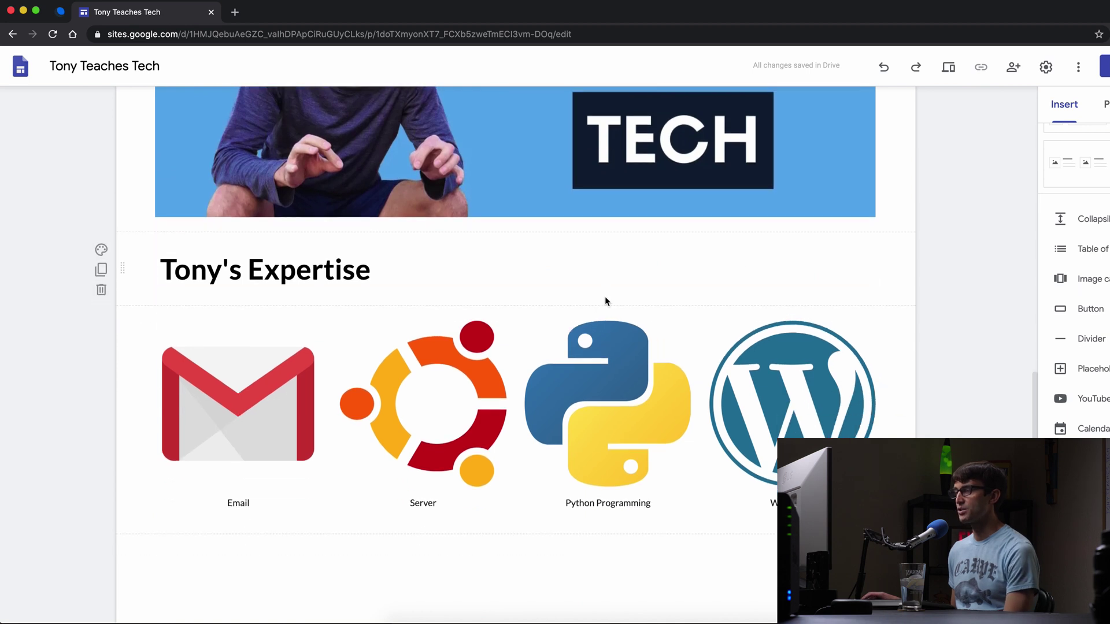
Step: Insert a button named "Get in Touch with Tony" below the expertise icons on the home page, linked to the Contact page
scroll(605, 298, "up", 7)
scroll(605, 298, "down", 10)
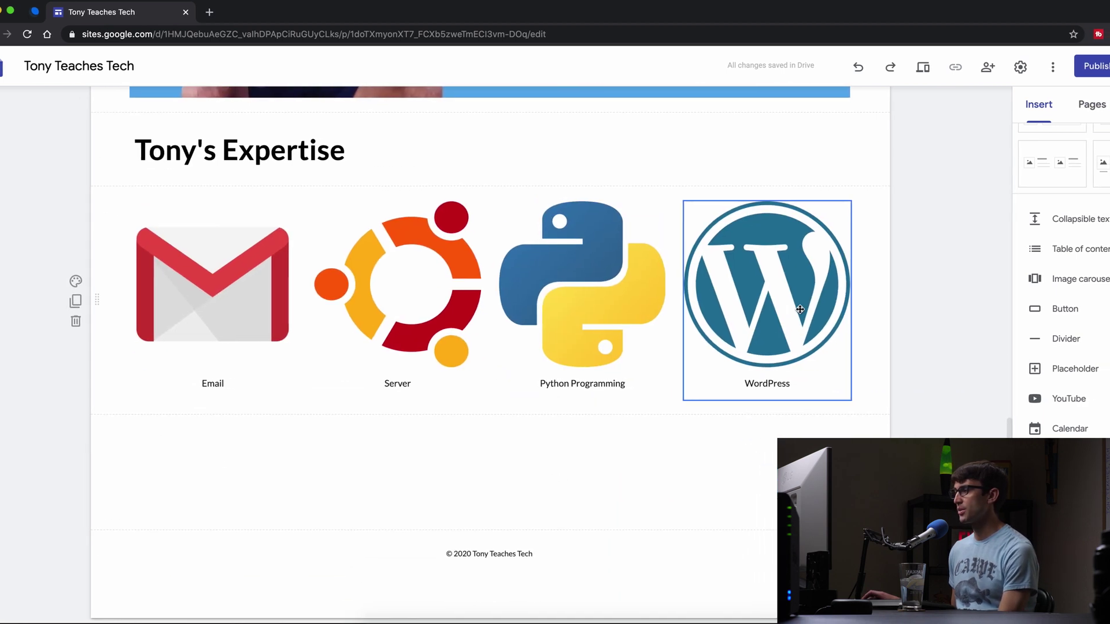
left_click(1024, 310)
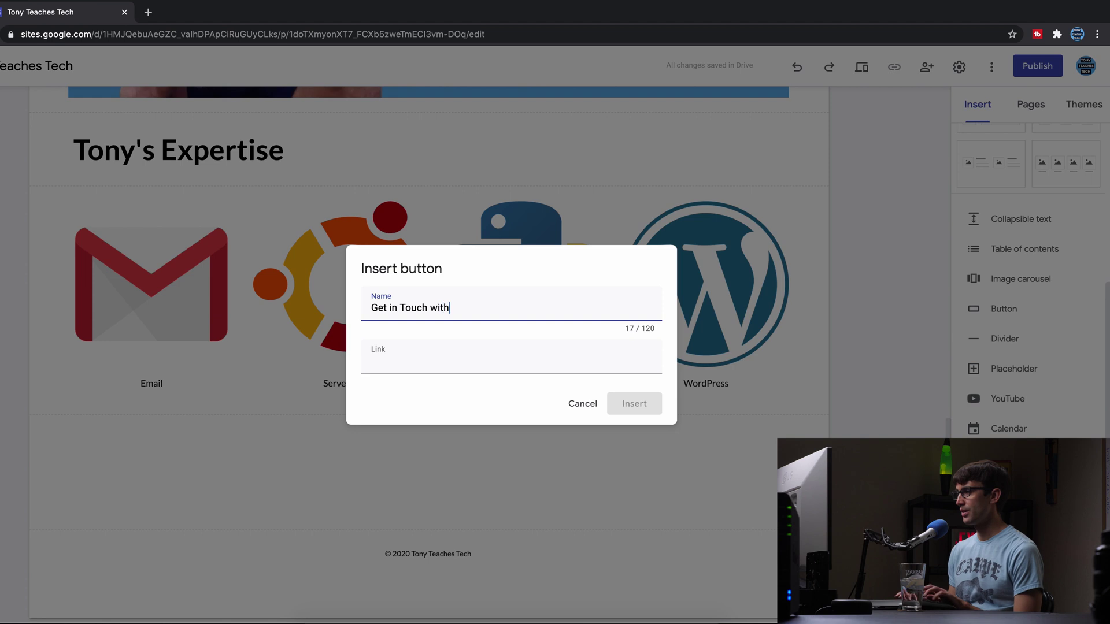
key("BackSpace")
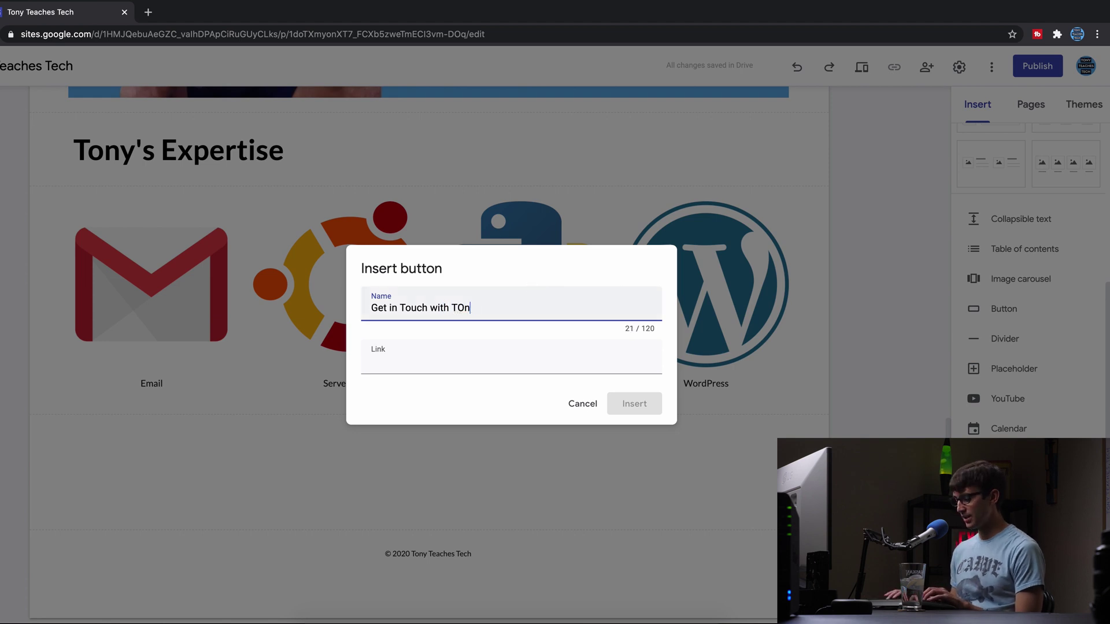
type("ny")
left_click(422, 364)
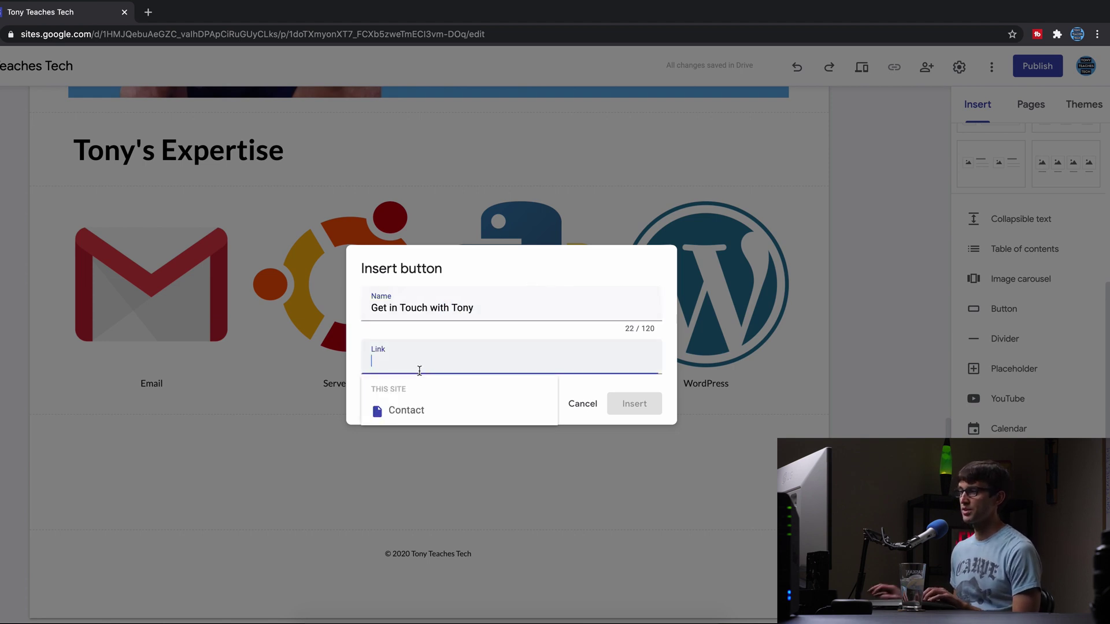
left_click(426, 425)
left_click(615, 402)
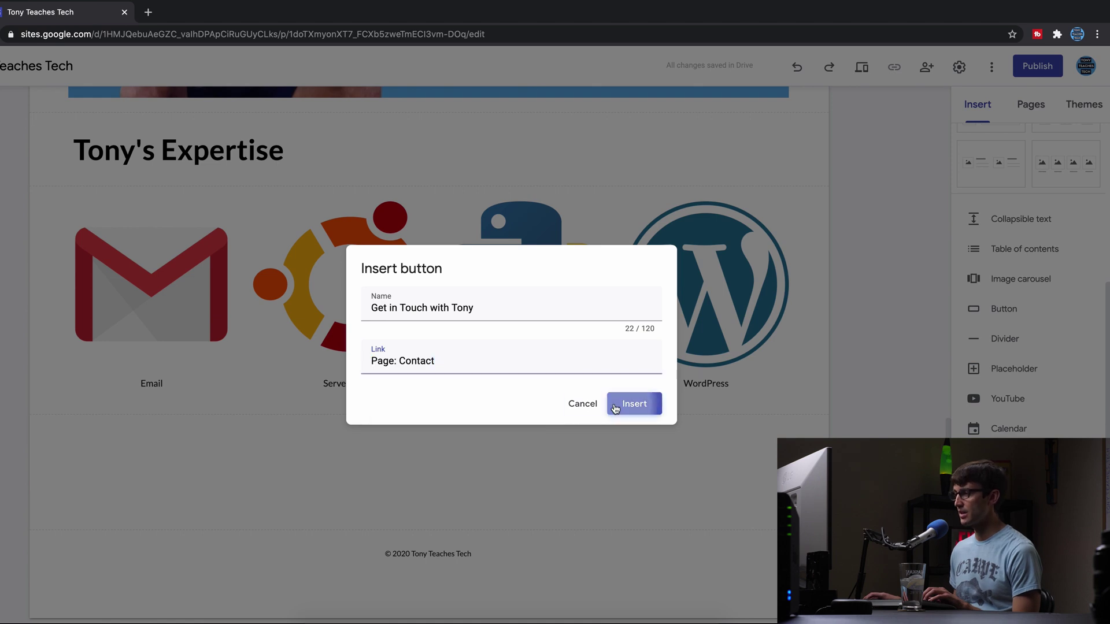
Step: Widen the contact button until its full label fits and center it below the row of expertise icons
left_click(125, 385)
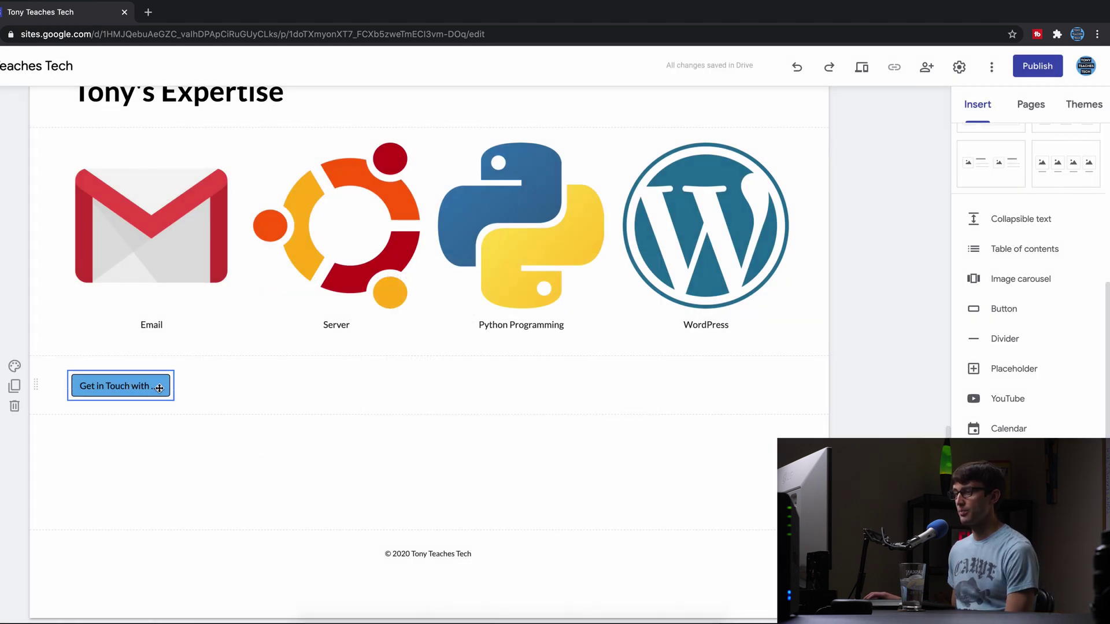
left_click(173, 386)
left_click_drag(172, 386, 239, 391)
left_click_drag(166, 390, 431, 390)
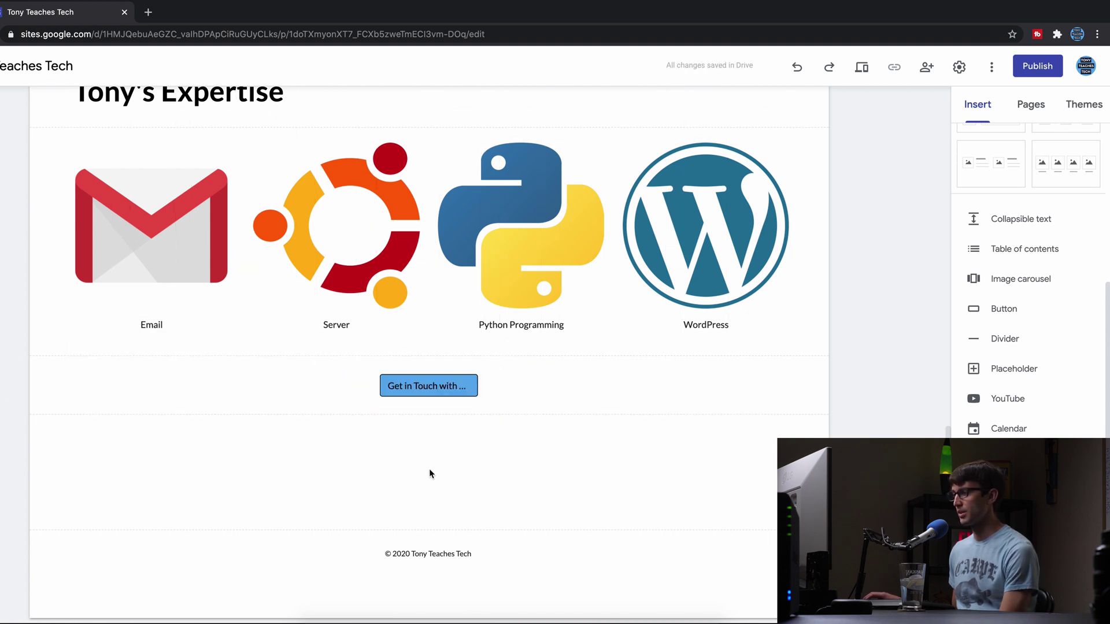
scroll(428, 476, "up", 15)
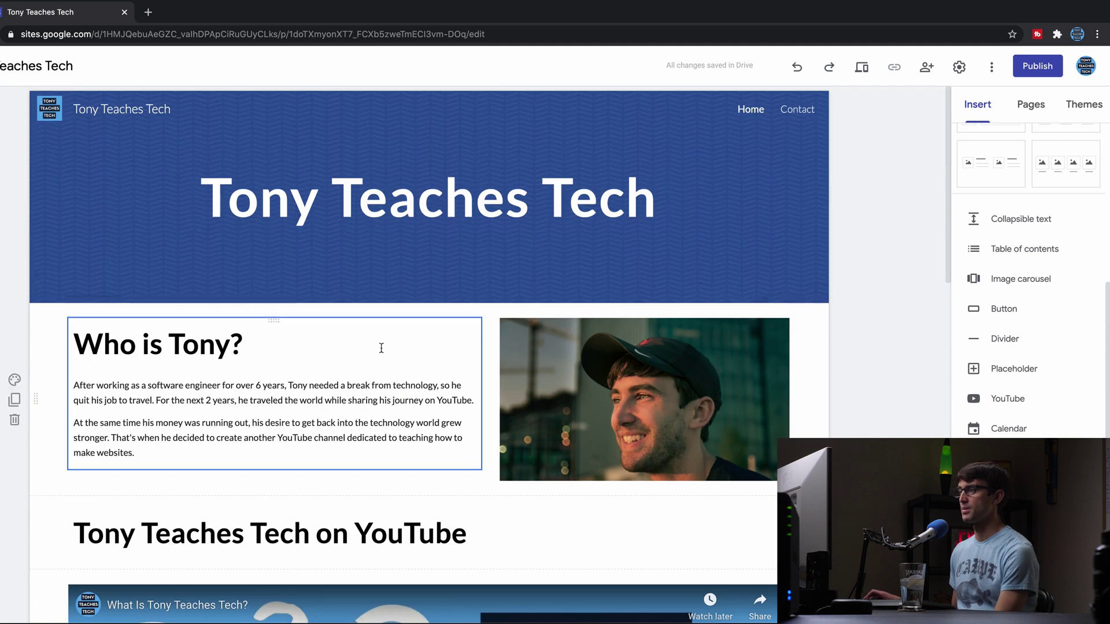
scroll(389, 351, "down", 15)
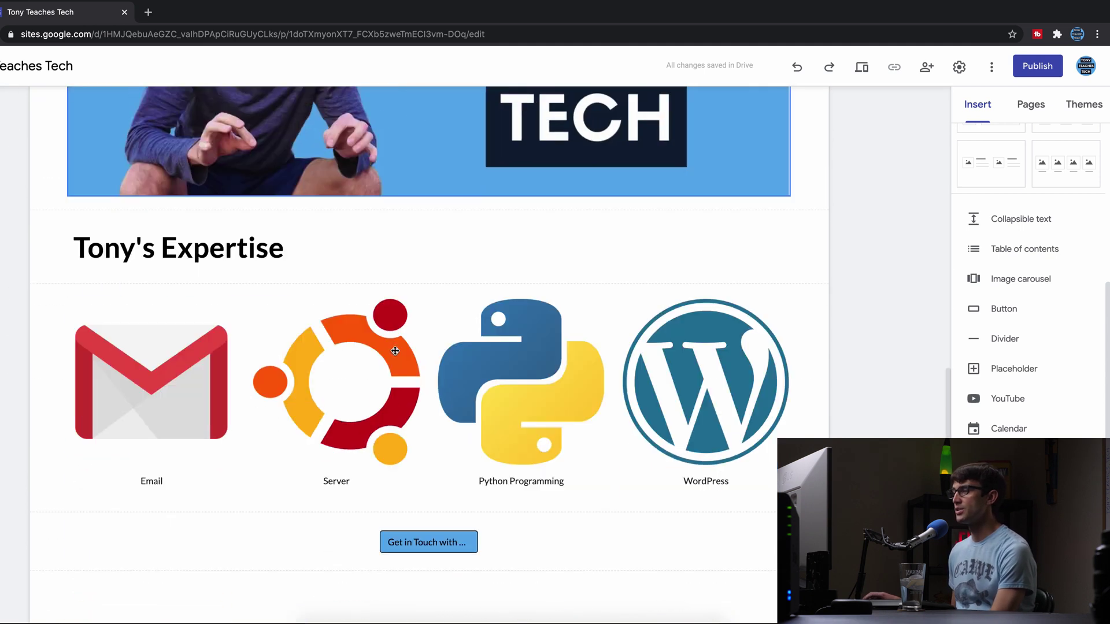
left_click(430, 452)
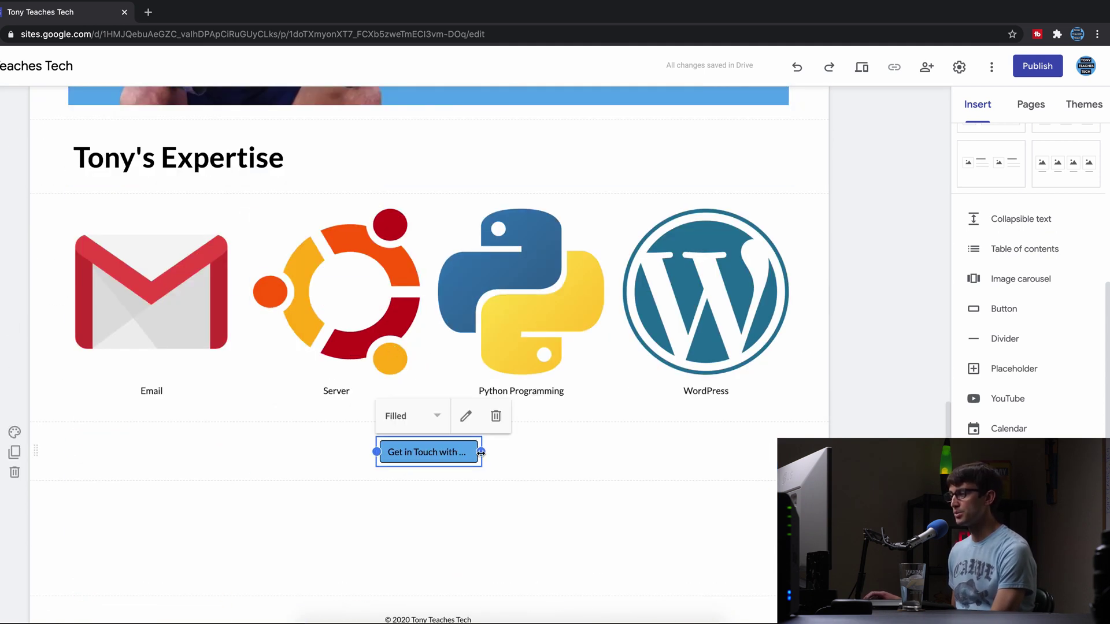
left_click_drag(482, 452, 550, 453)
left_click_drag(453, 453, 425, 456)
scroll(444, 478, "down", 1)
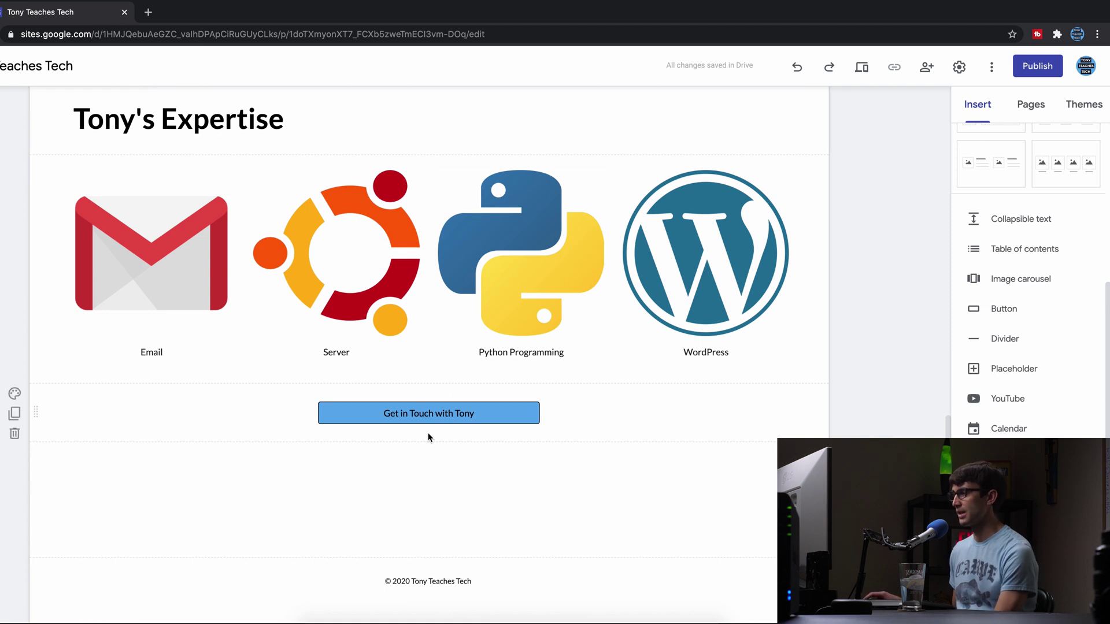
Step: Review the home page sections and the Contact page in the editor, ending back on the home page
scroll(699, 417, "up", 10)
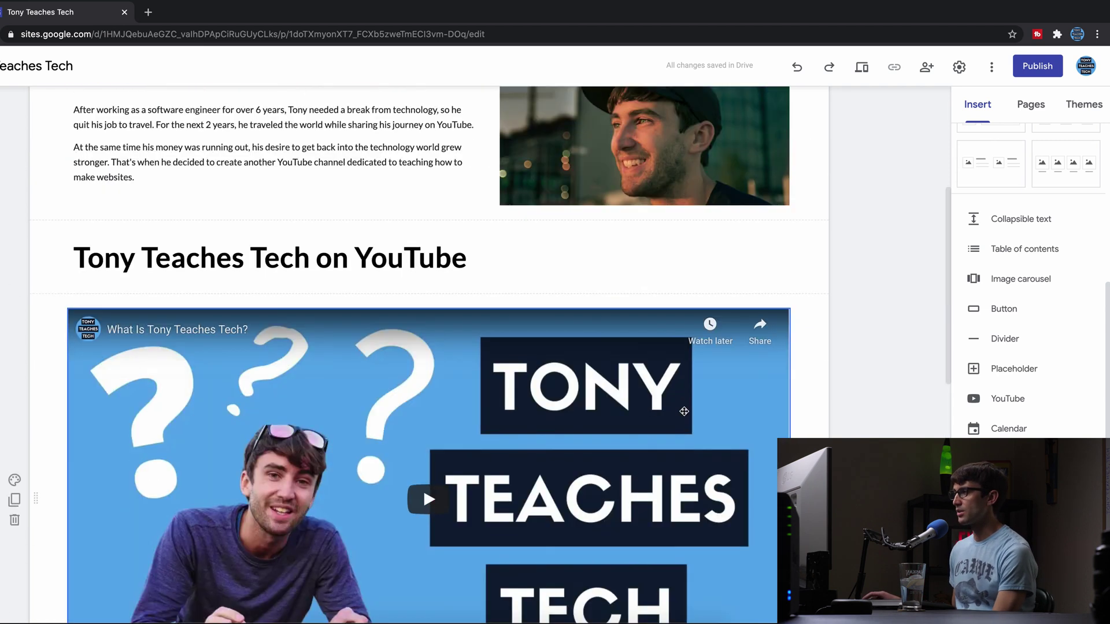
scroll(684, 411, "up", 5)
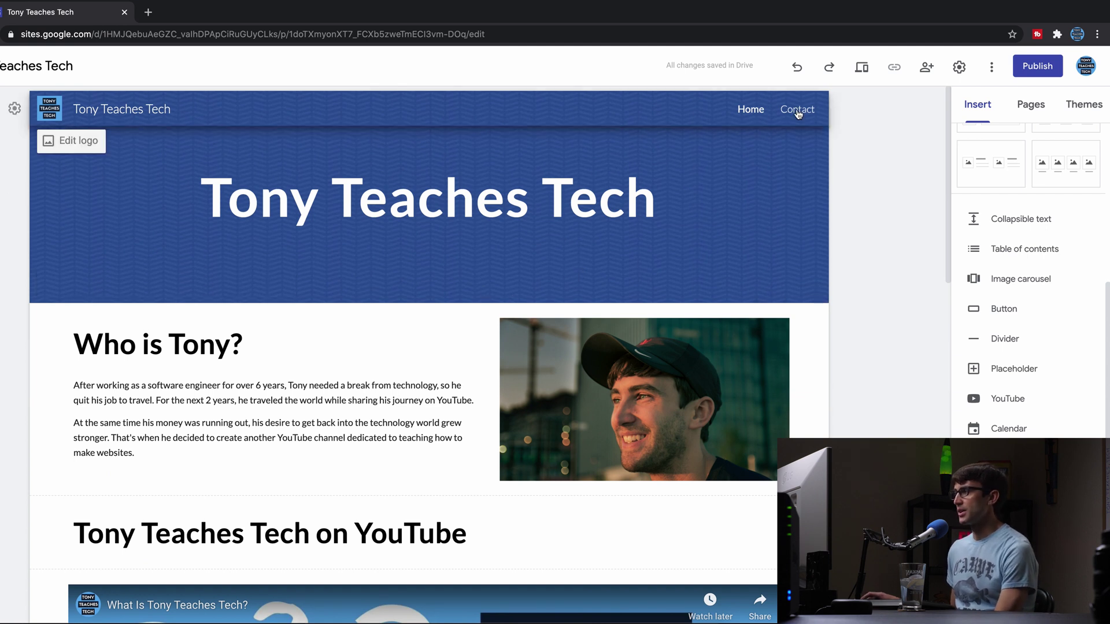
scroll(688, 401, "down", 3)
scroll(688, 401, "down", 8)
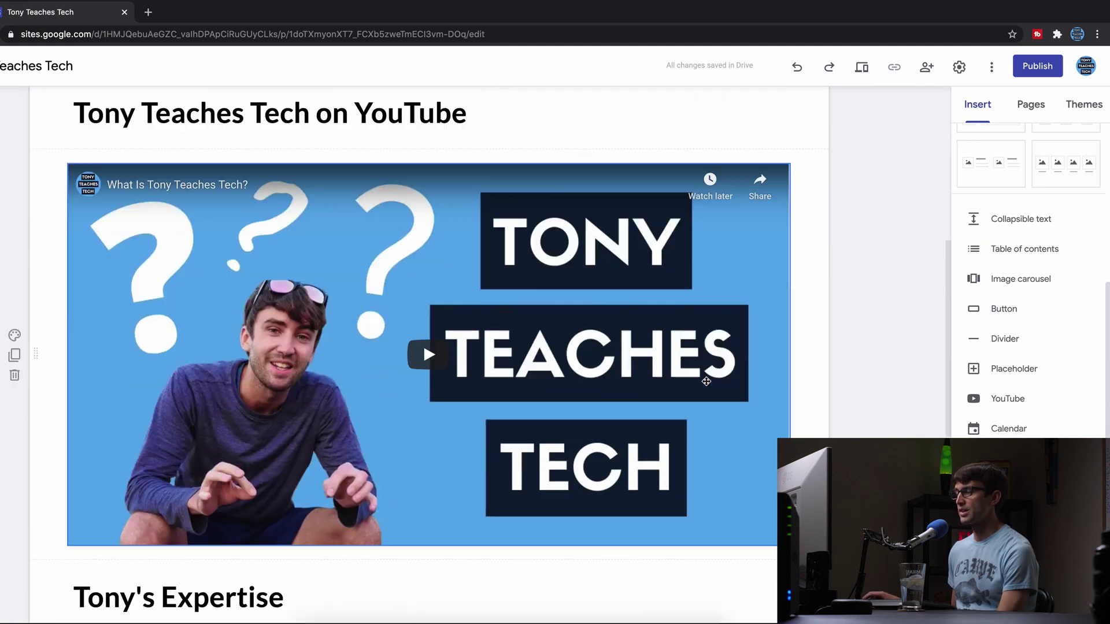
scroll(708, 370, "up", 11)
left_click(786, 109)
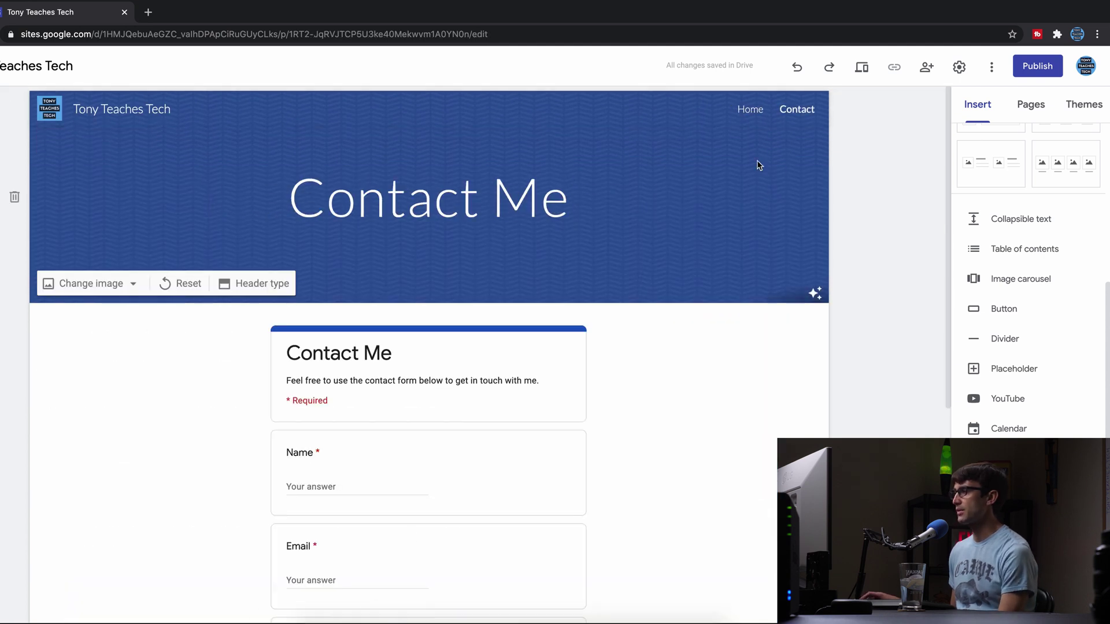
left_click(744, 111)
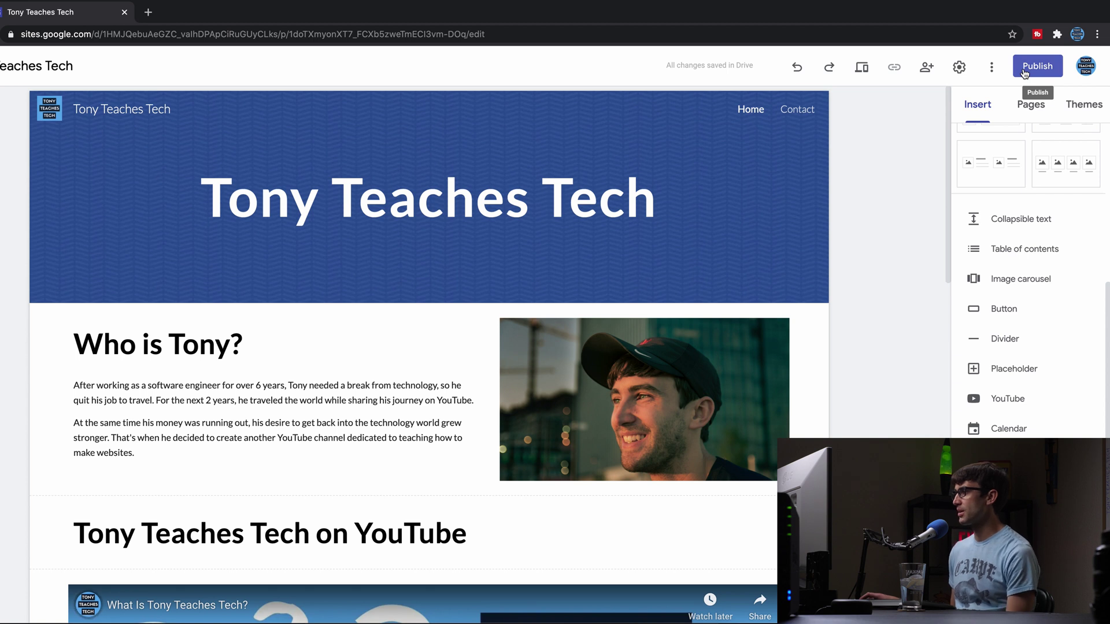
Step: Publish the site to the web with the address tonyteachestech, without hyphens
left_click(1024, 70)
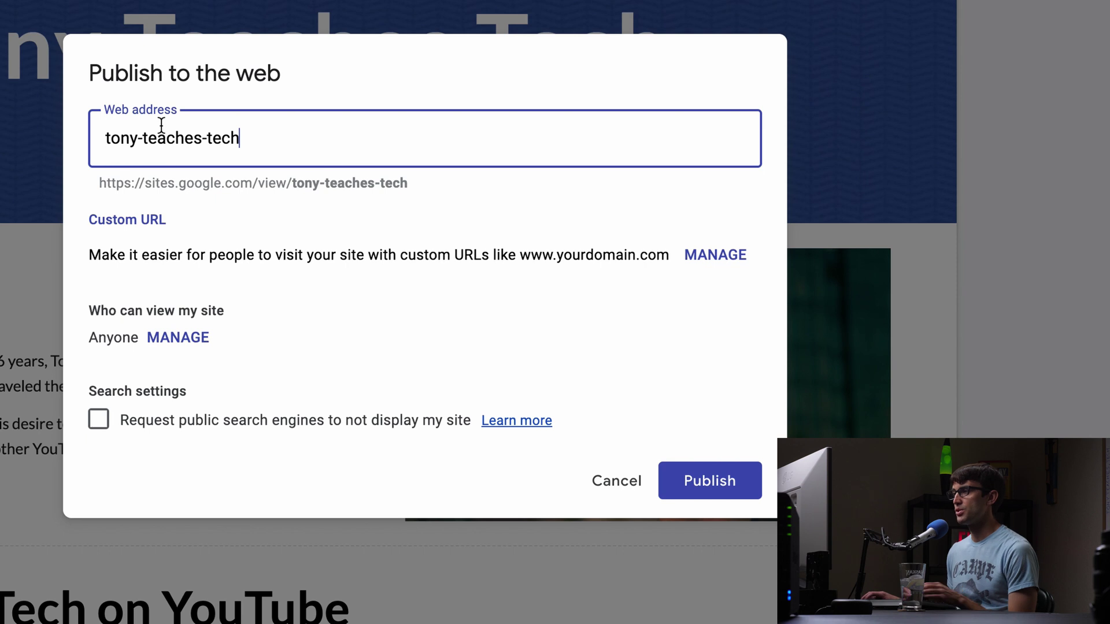
left_click(144, 138)
key("BackSpace")
left_click(202, 137)
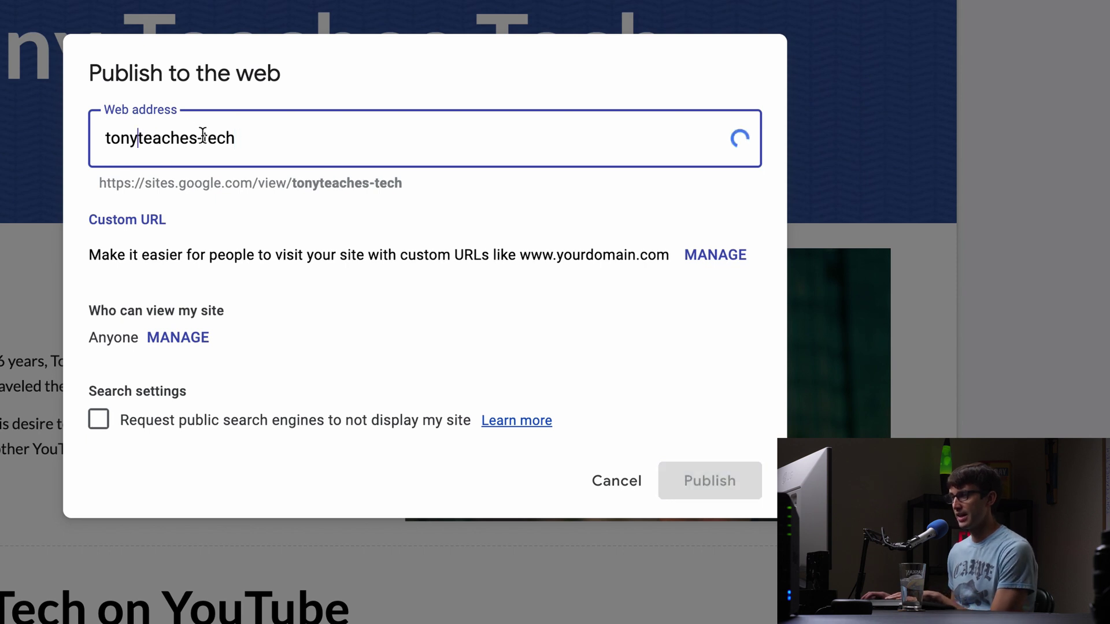
key("BackSpace")
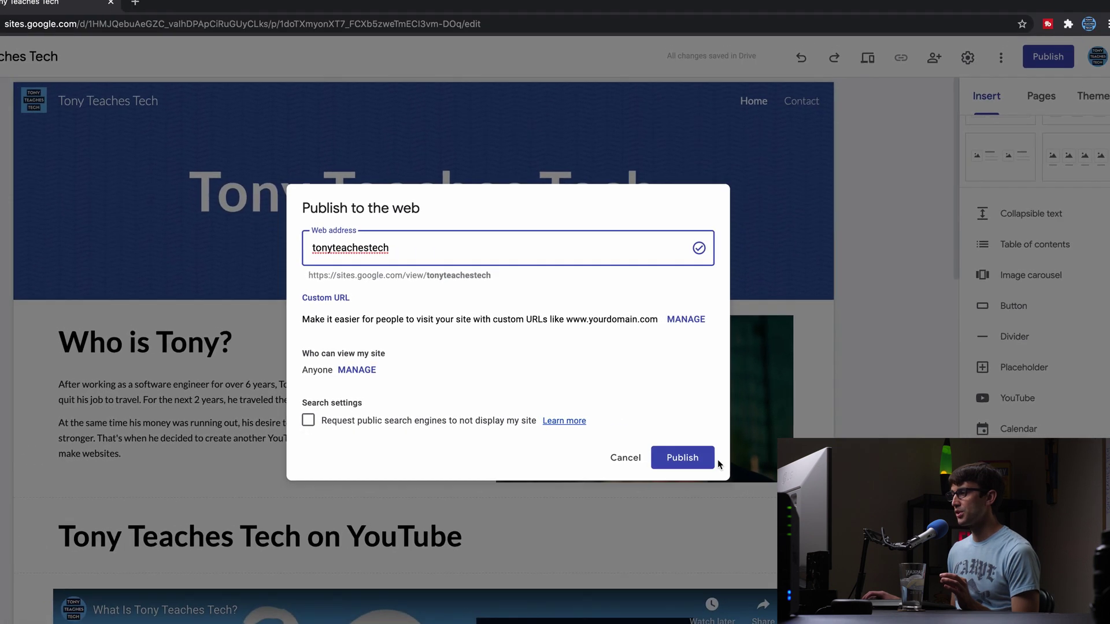
left_click(681, 457)
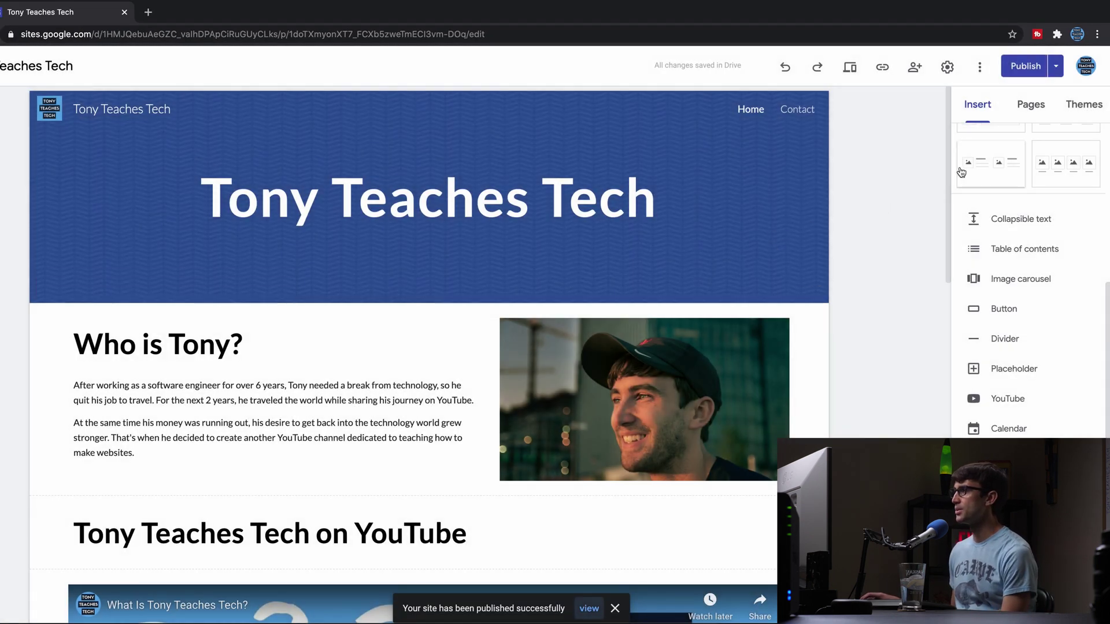
Step: View the published site and load its base address, sites.google.com/view/tonyteachestech, without the /home ending
left_click(1055, 69)
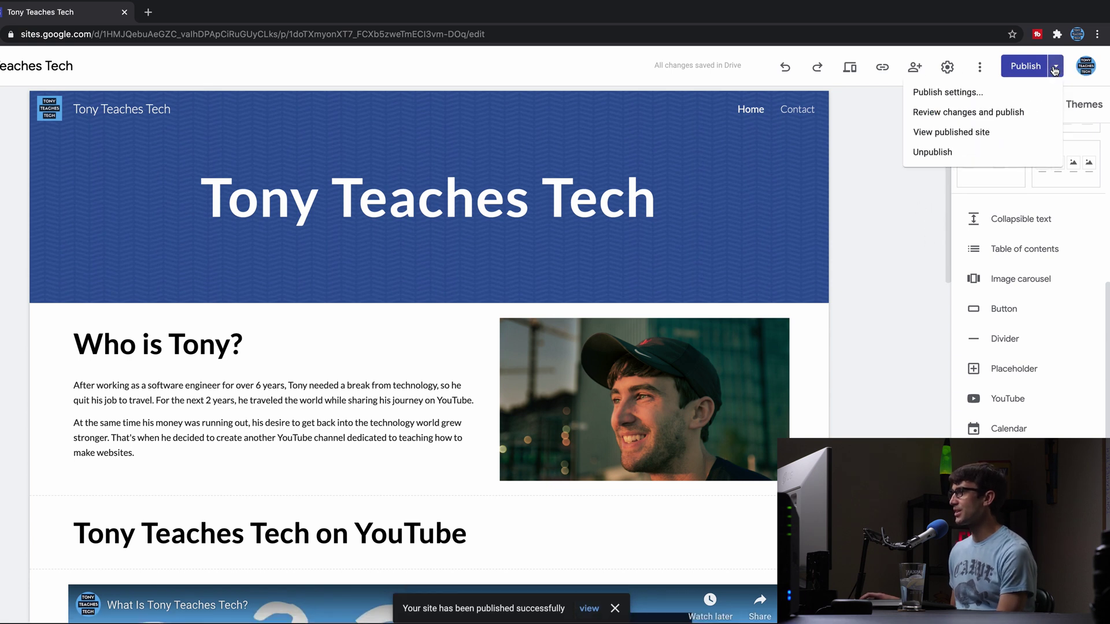
left_click(959, 135)
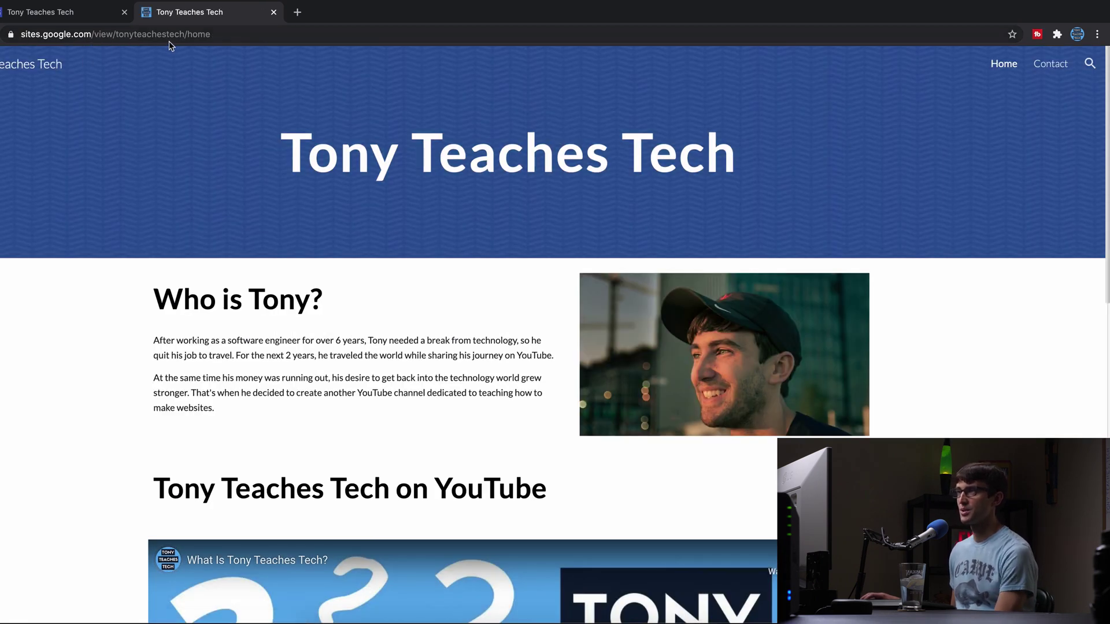
left_click_drag(181, 36, 426, 54)
key("BackSpace")
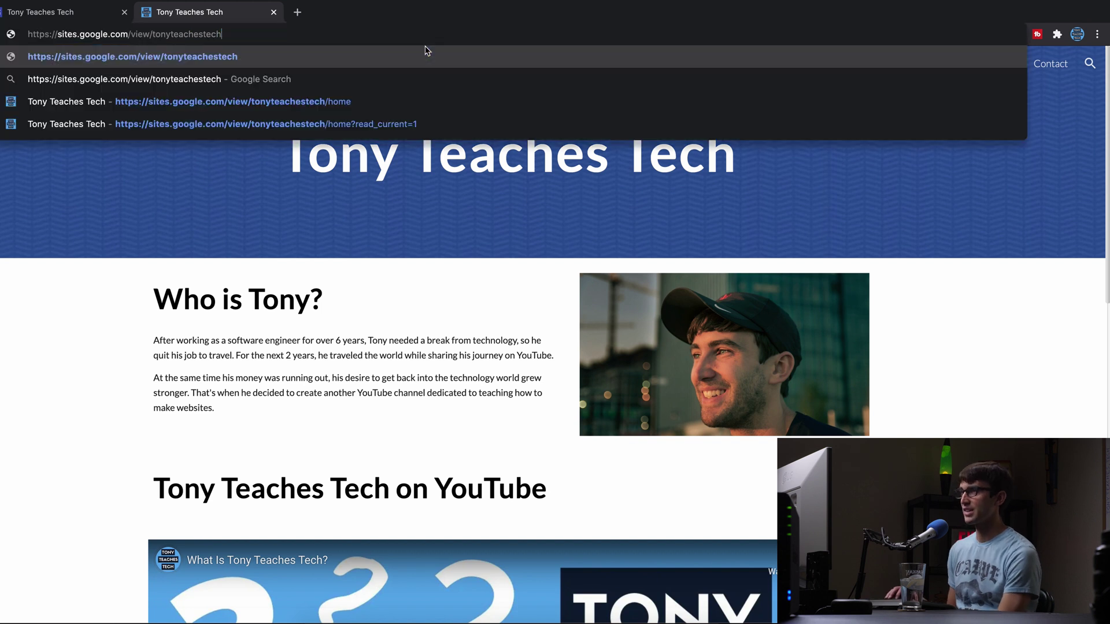
key("Return")
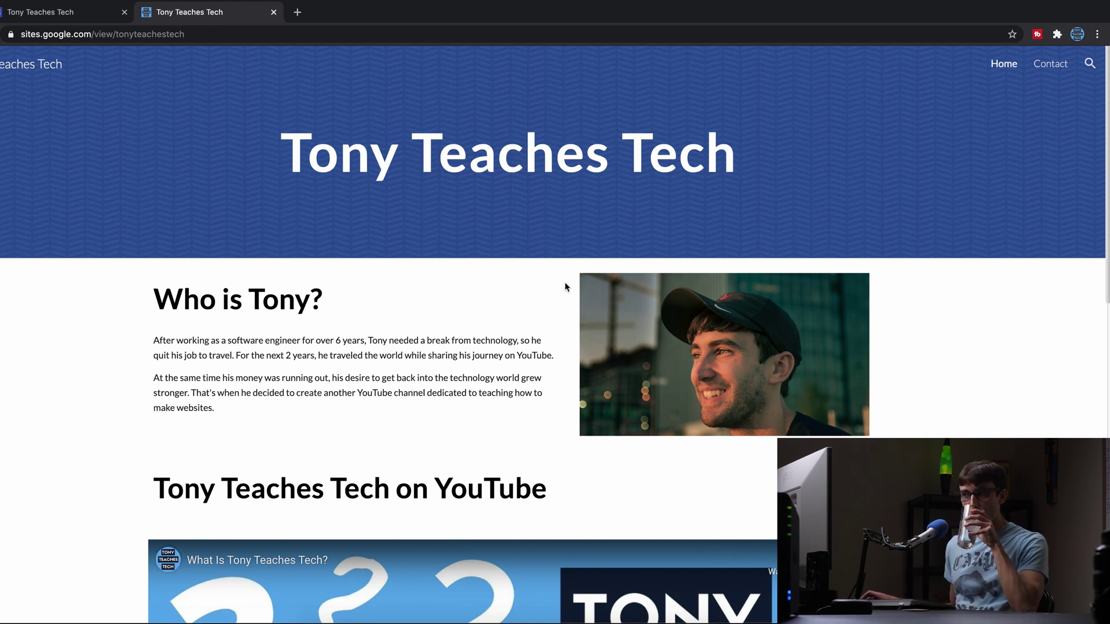
Step: Review the published home page down to its footer, briefly playing and pausing the embedded YouTube video
scroll(567, 289, "down", 5)
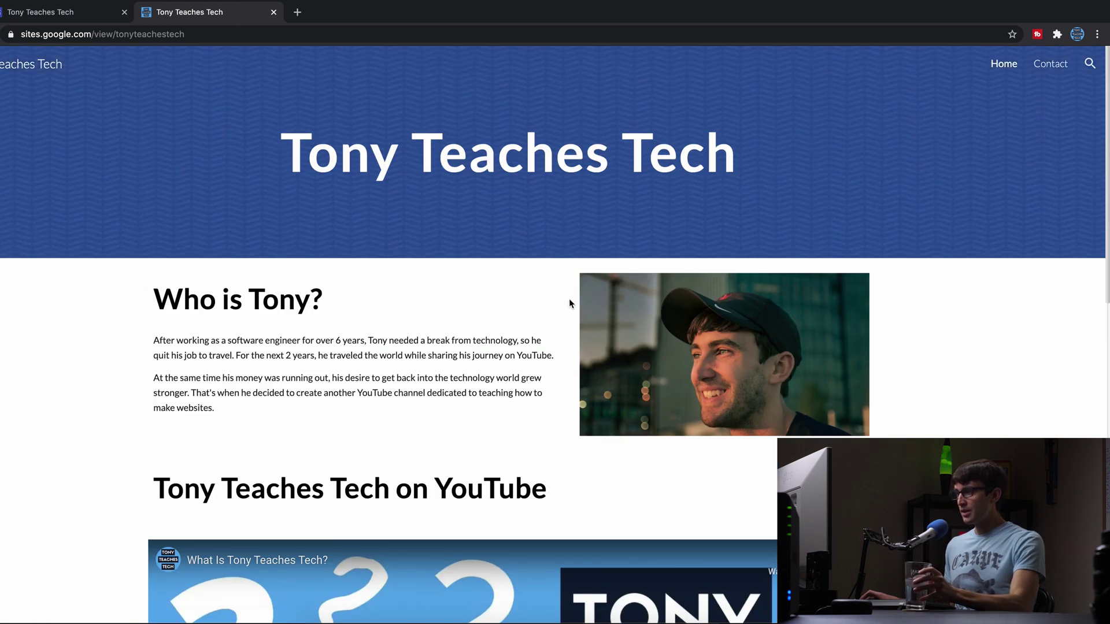
scroll(540, 392, "down", 3)
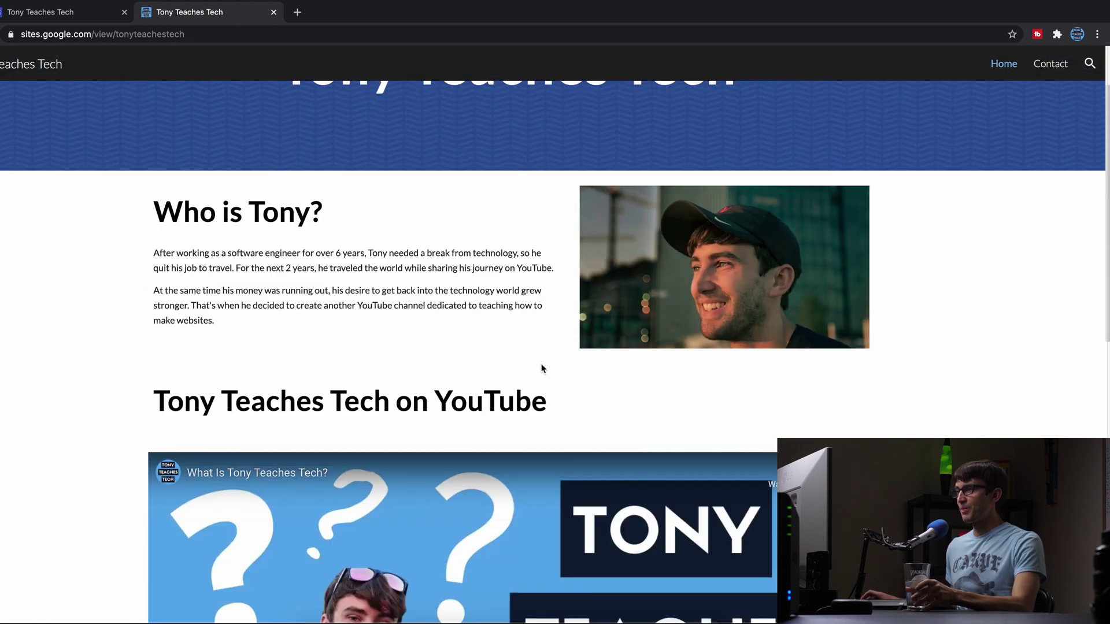
scroll(542, 364, "down", 4)
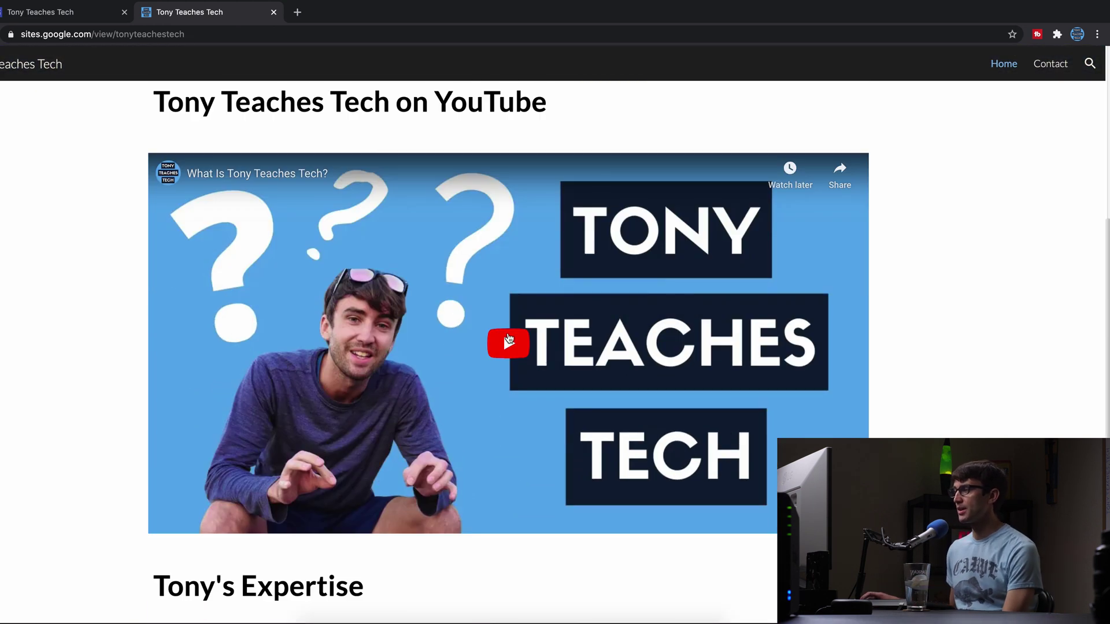
left_click(513, 346)
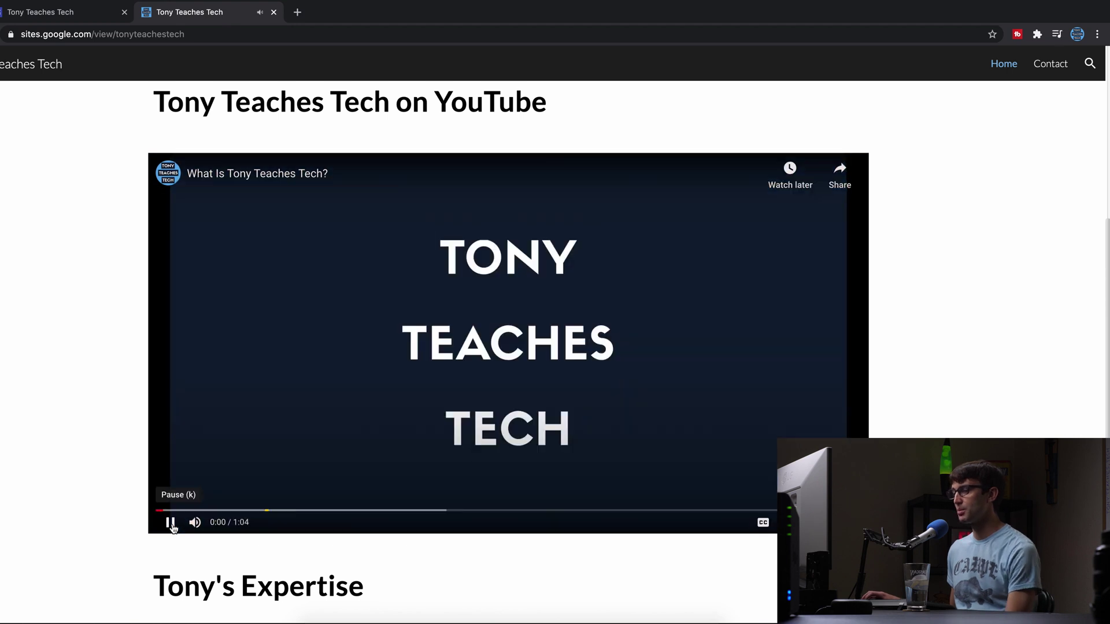
left_click(171, 523)
scroll(176, 521, "down", 6)
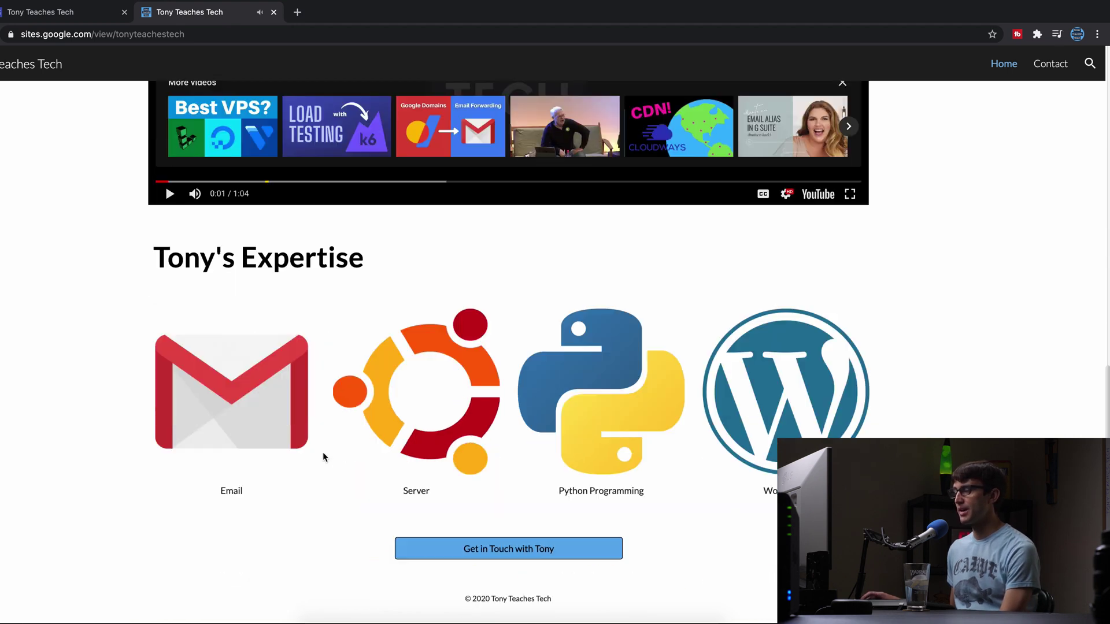
Step: Test the "Get in Touch with Tony" button on the published site and review the contact form it leads to
left_click(512, 554)
scroll(483, 381, "down", 3)
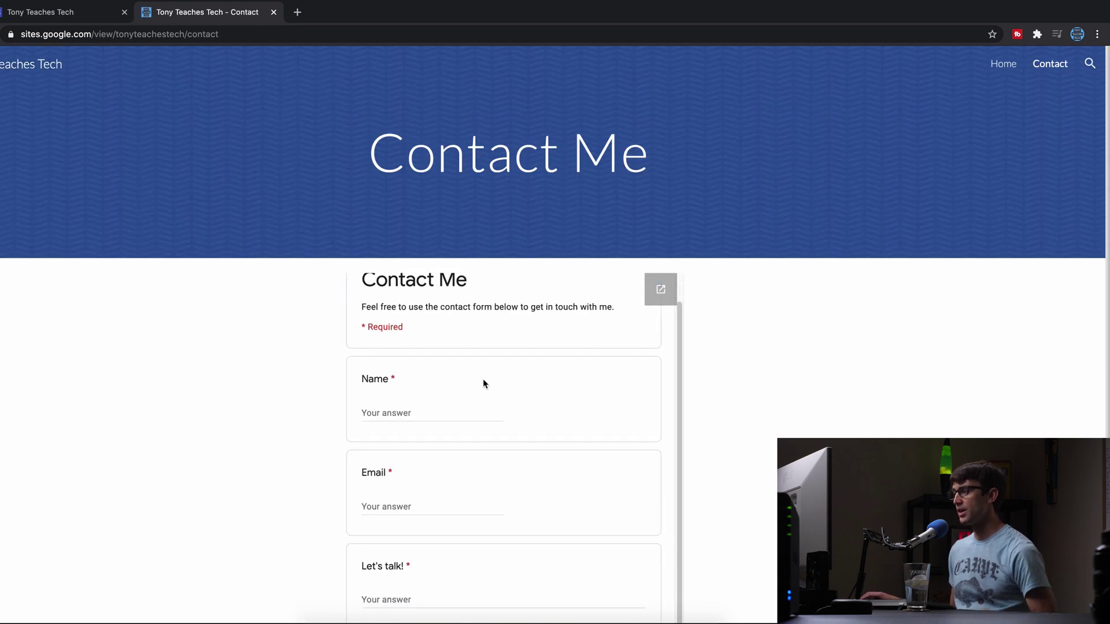
scroll(795, 393, "down", 2)
scroll(550, 317, "up", 1)
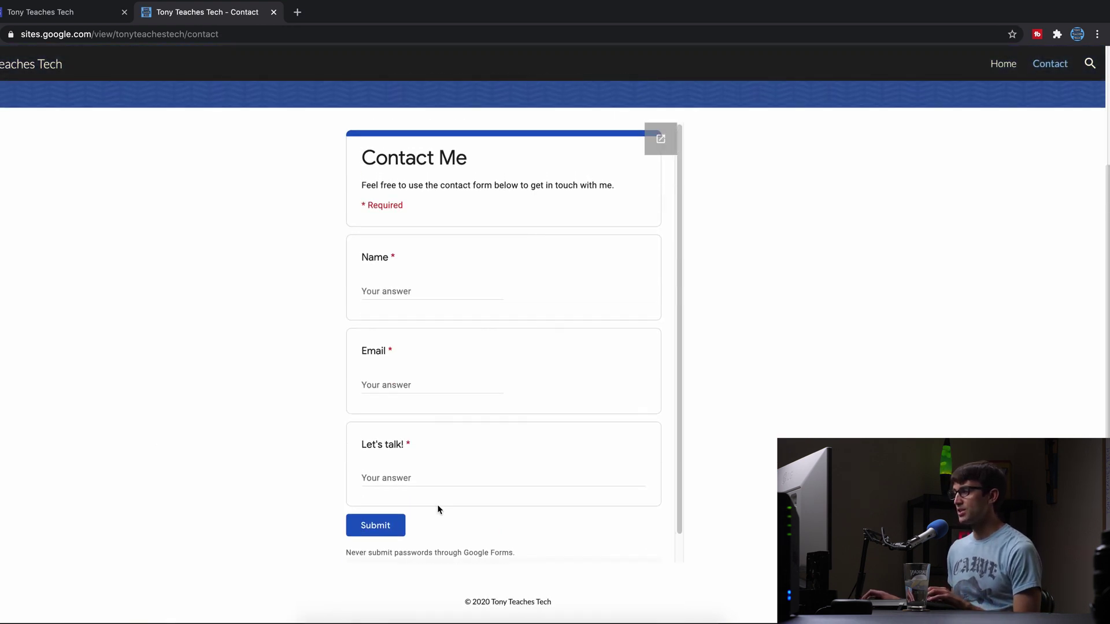
scroll(821, 334, "up", 1)
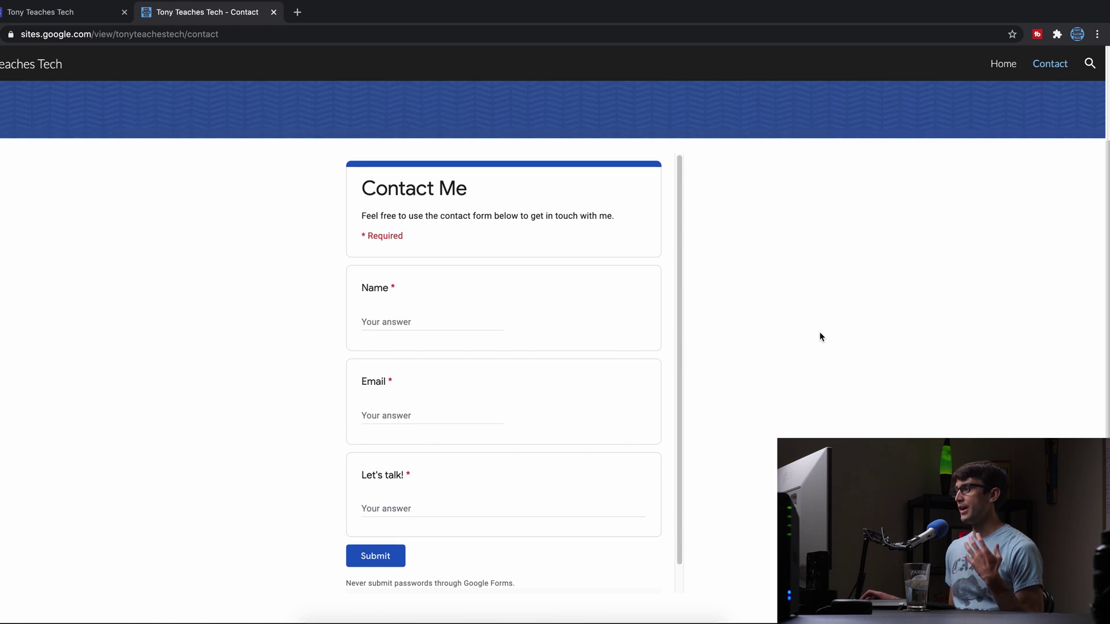
scroll(809, 332, "up", 3)
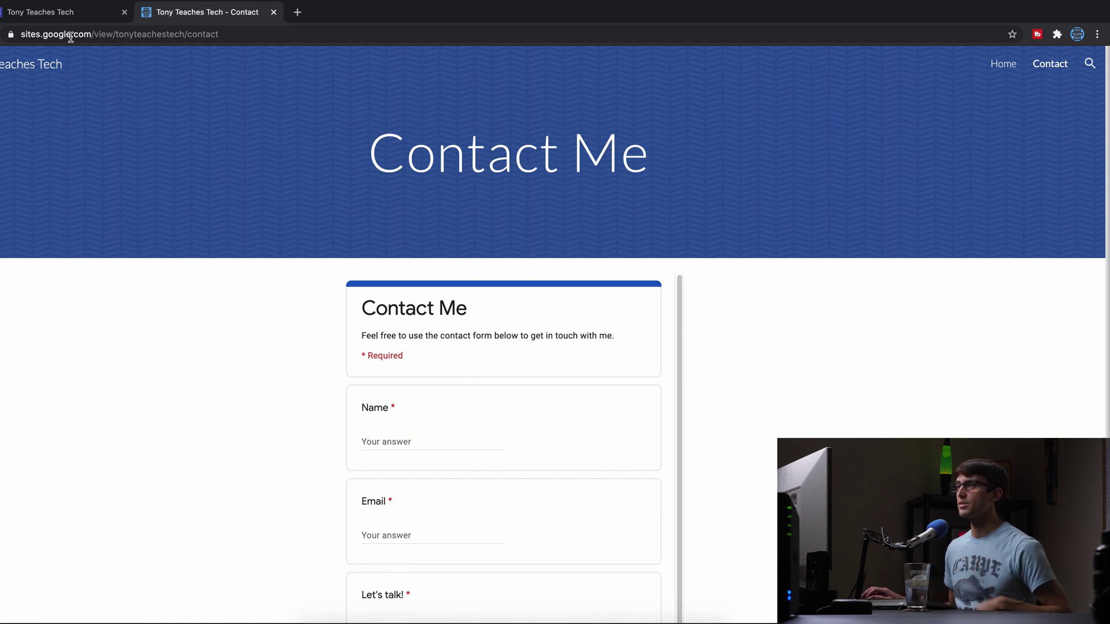
left_click(275, 14)
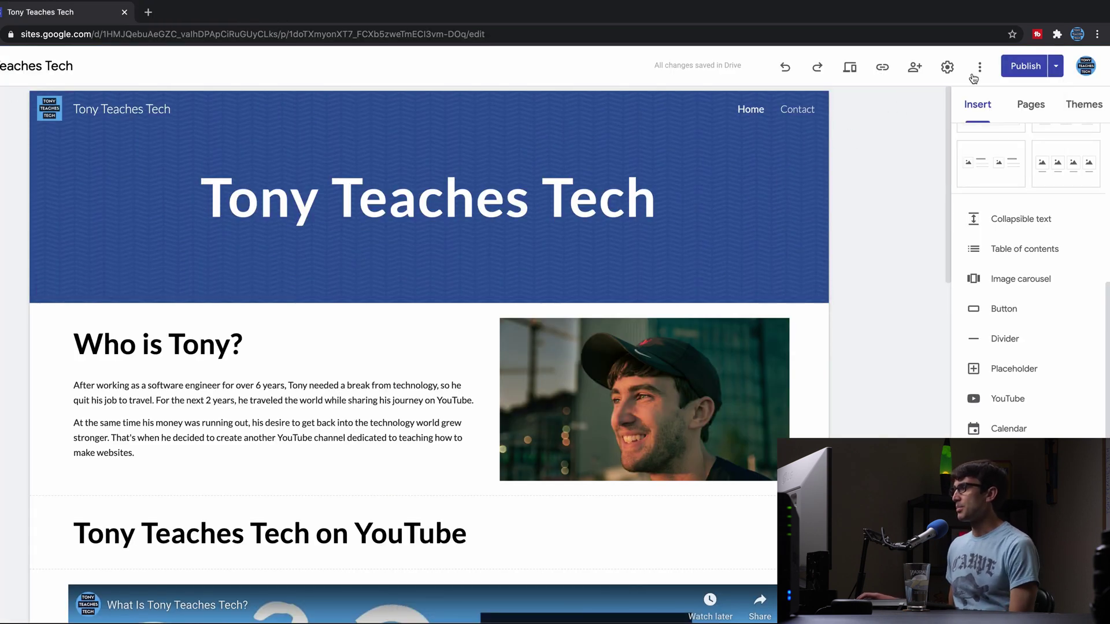
left_click(947, 66)
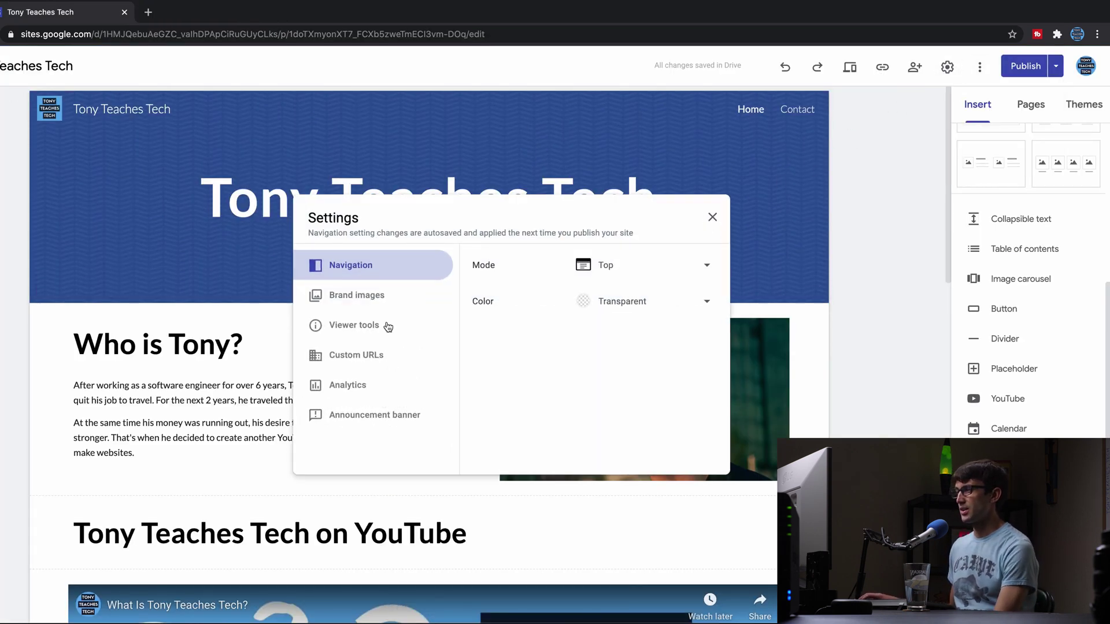
left_click(351, 353)
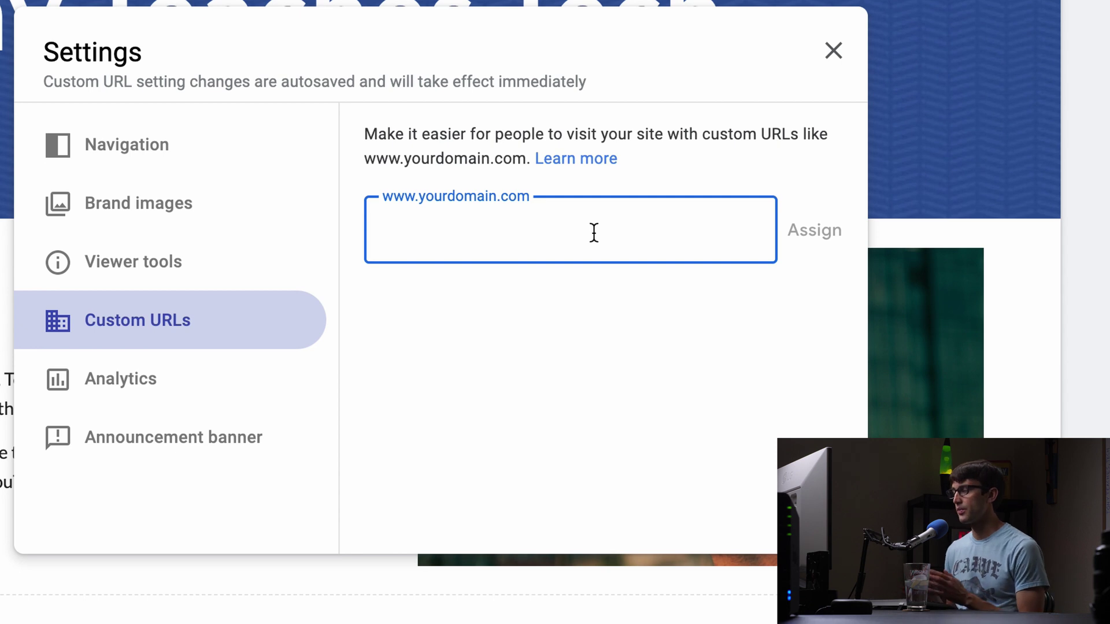
type("www.")
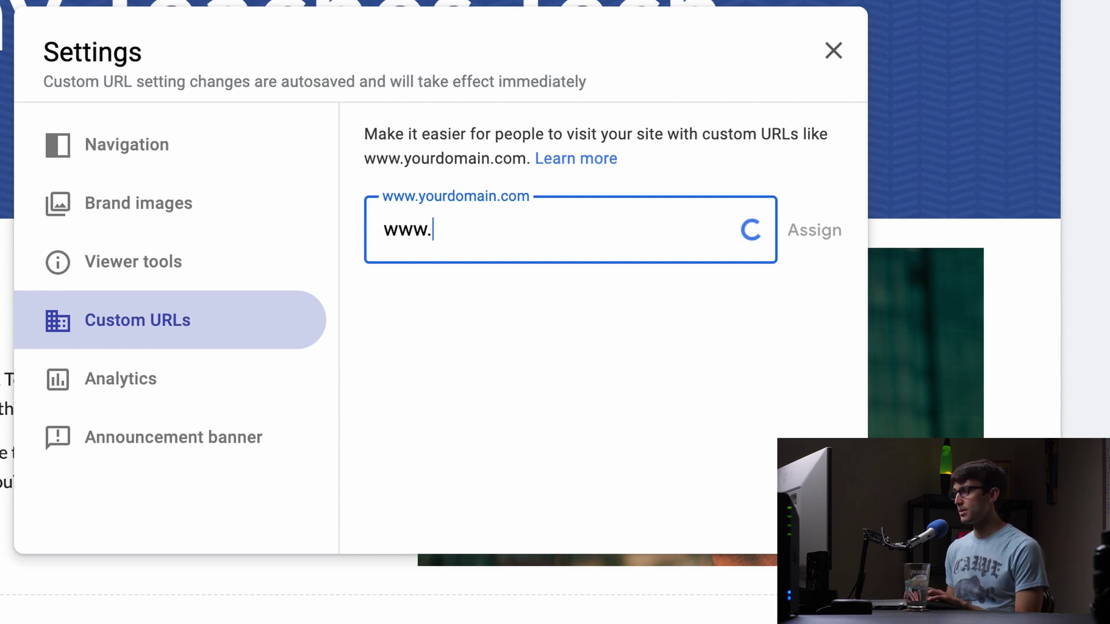
type("tonyflorida.me")
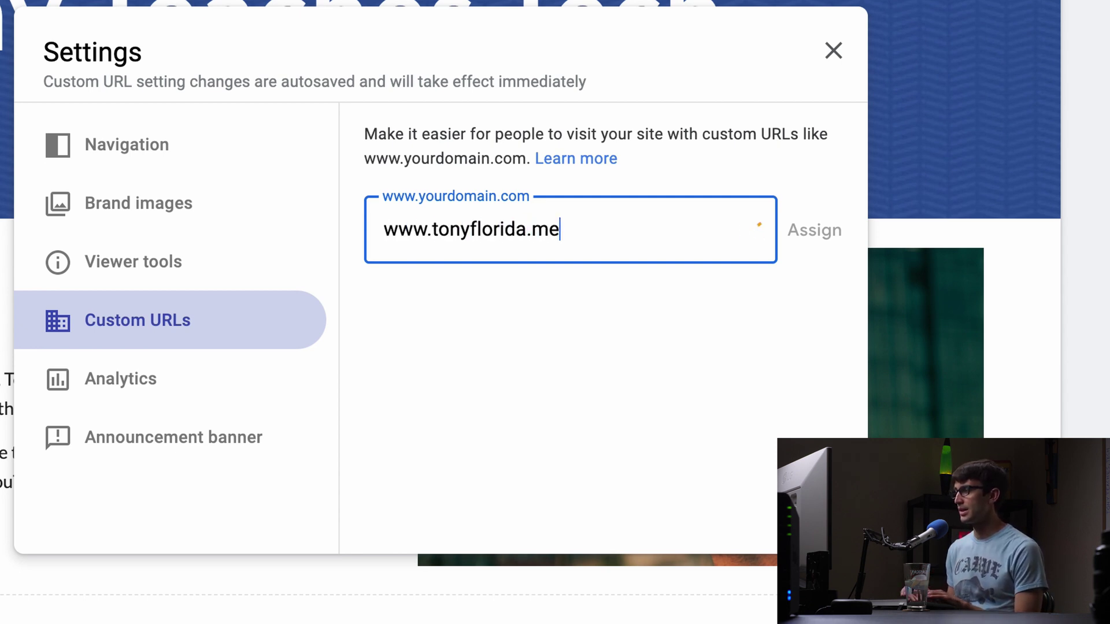
left_click(822, 237)
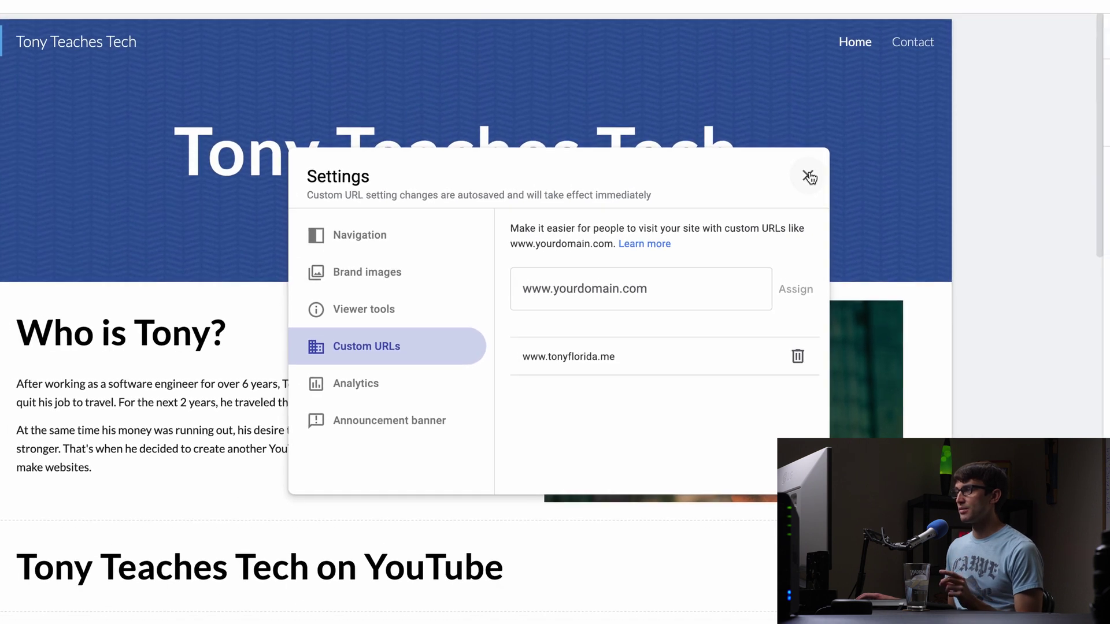
left_click(809, 178)
Step: Switch to the DreamHost domain manager and open the DNS settings of tonyflorida.me
left_click(62, 12)
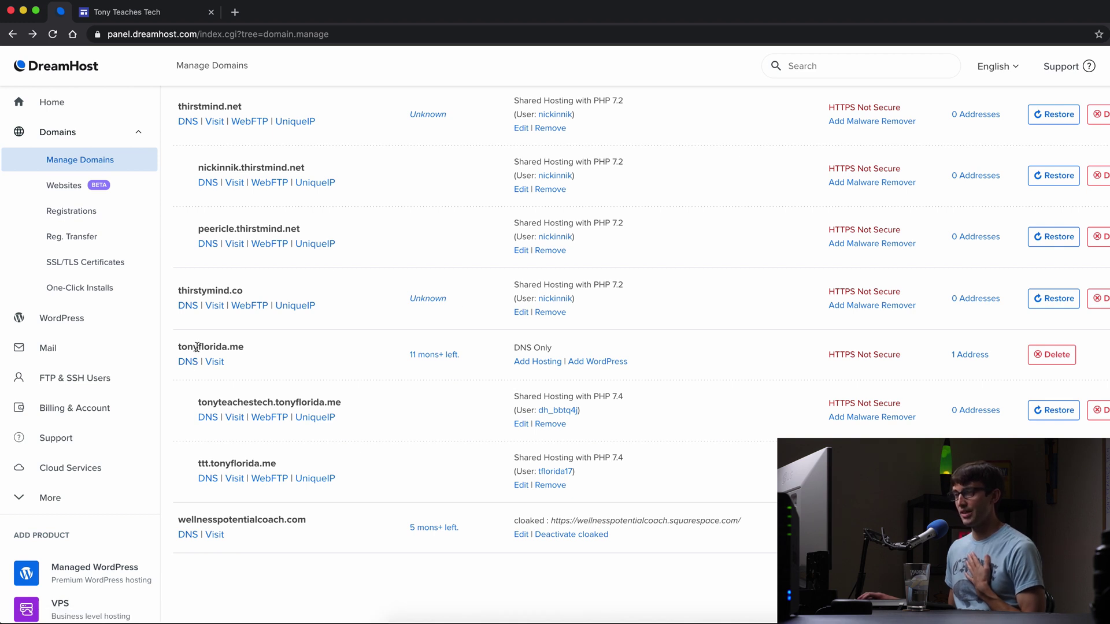
left_click_drag(177, 347, 244, 347)
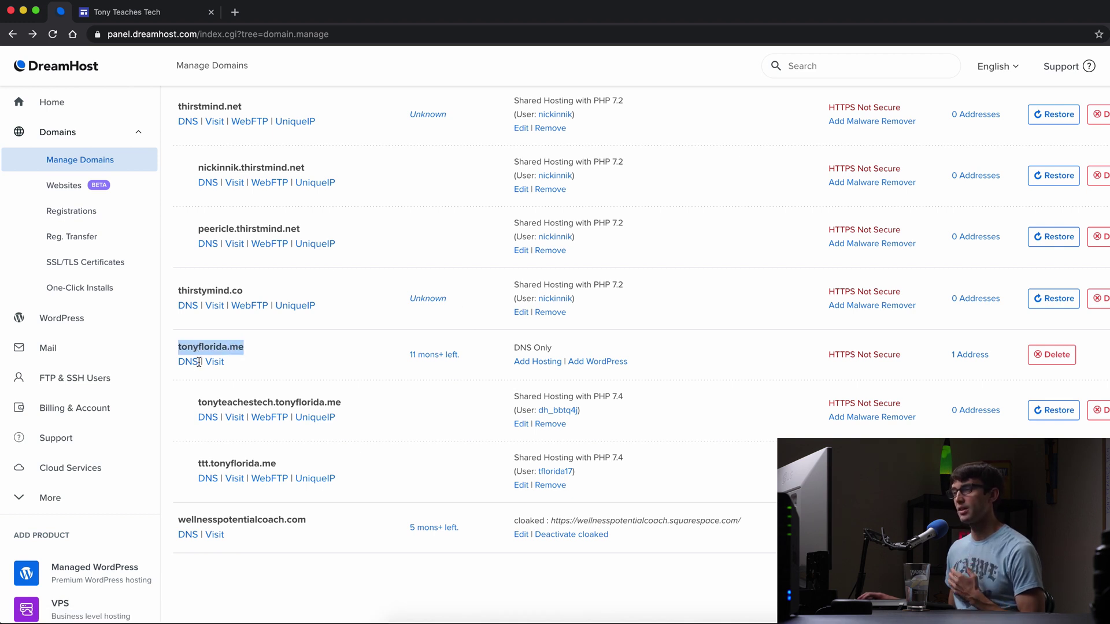
left_click(211, 362)
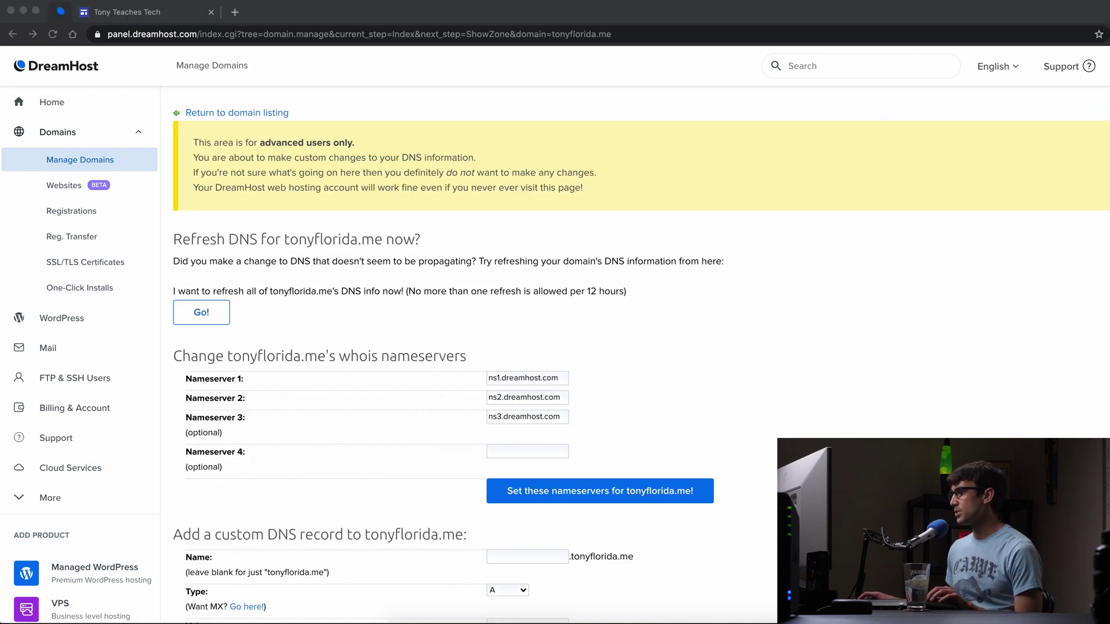
left_click(703, 438)
Step: Set the new custom DNS record's type to CNAME and its value to ghs.googlehosted.com
scroll(783, 397, "down", 3)
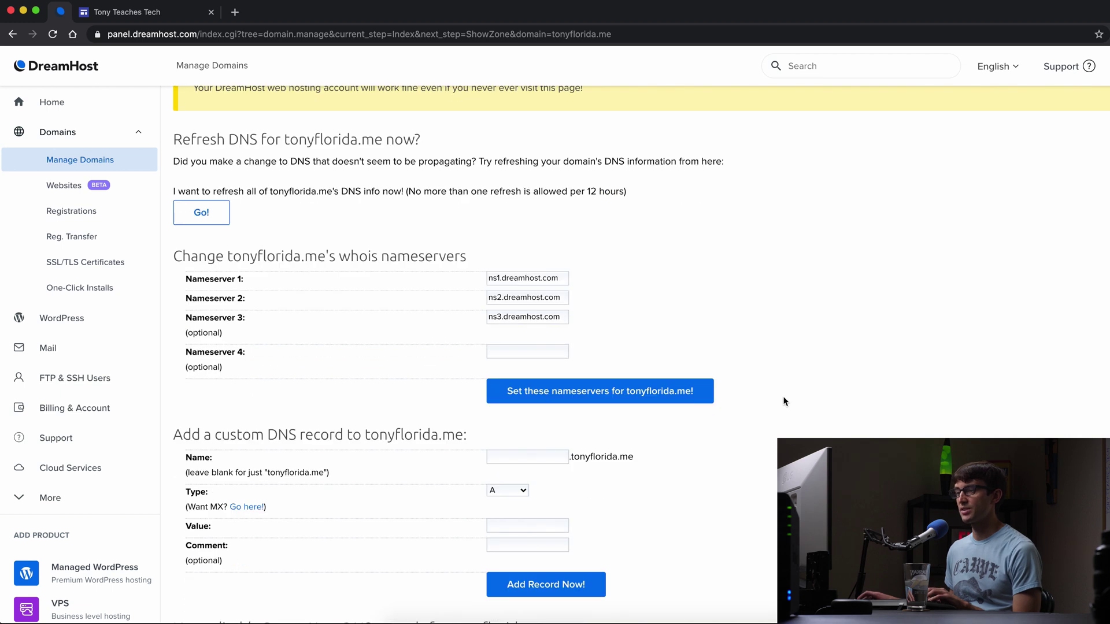
left_click(511, 433)
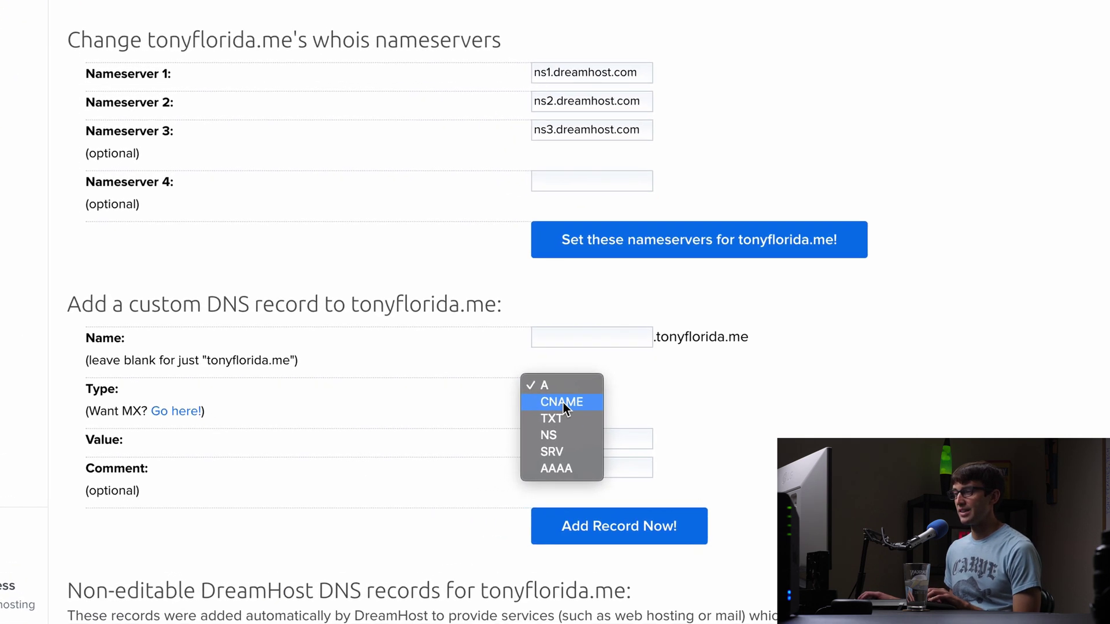
left_click(584, 386)
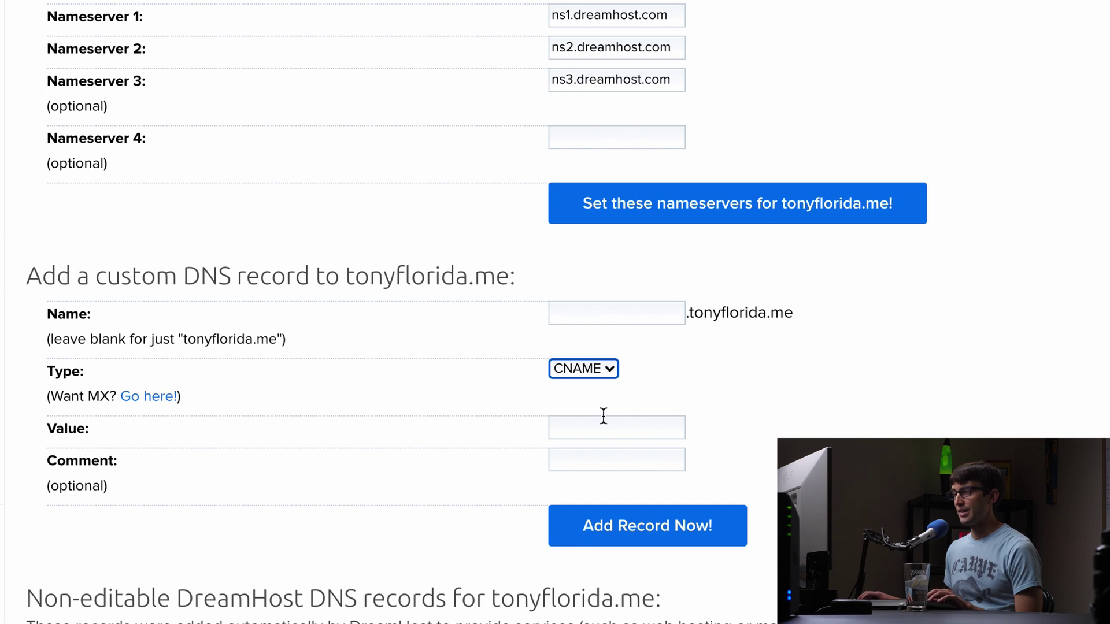
left_click(603, 429)
key("ctrl+v")
left_click_drag(653, 429, 528, 432)
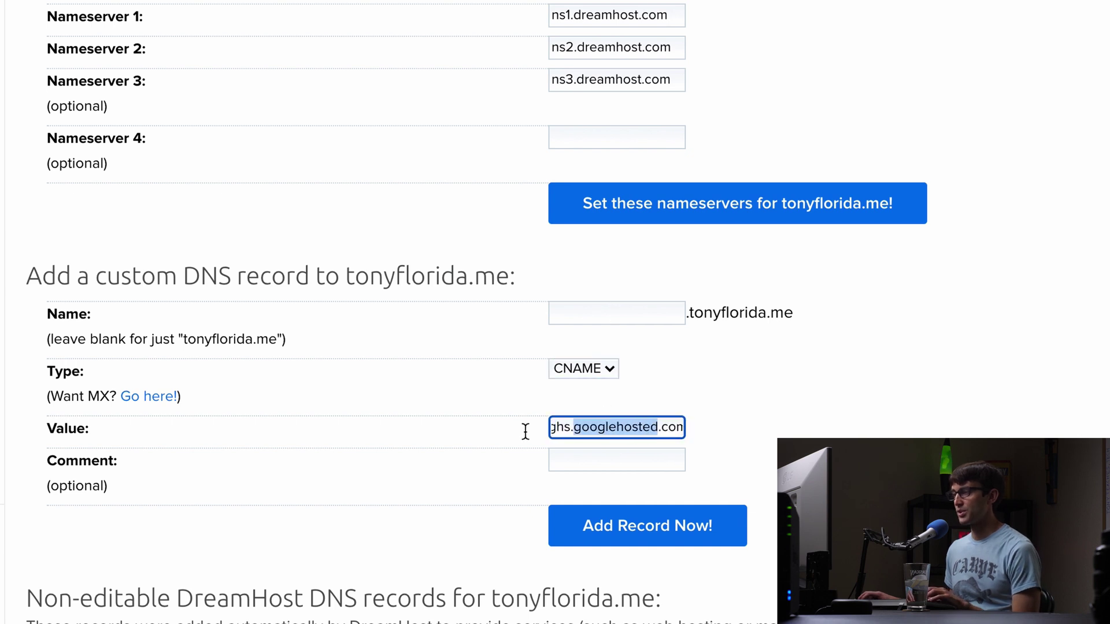
double_click(602, 429)
triple_click(603, 429)
double_click(666, 429)
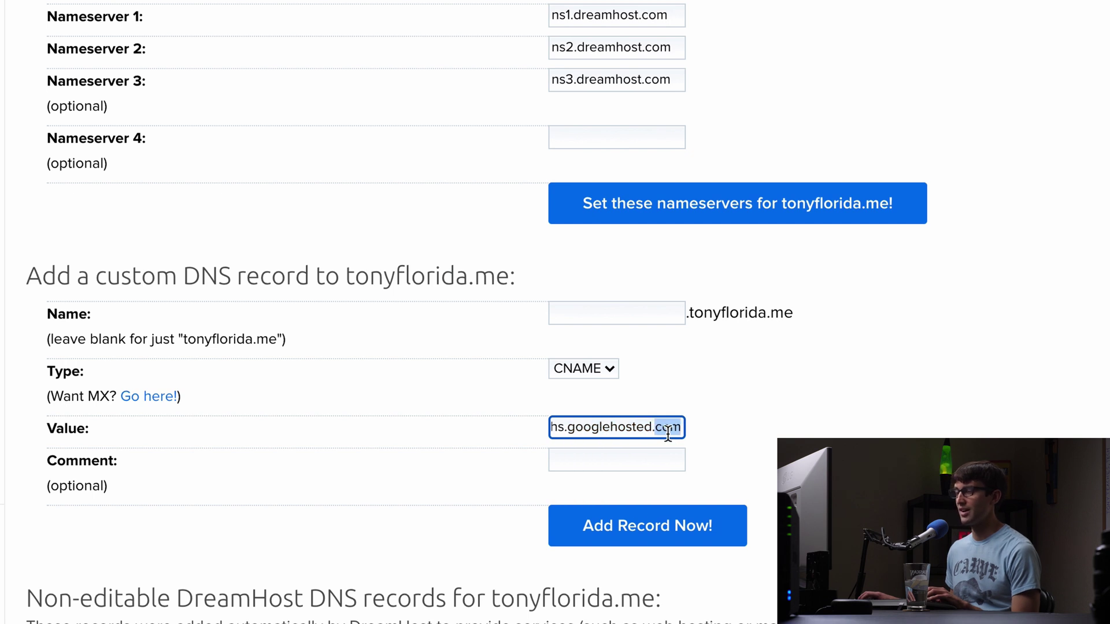
left_click_drag(666, 431, 496, 433)
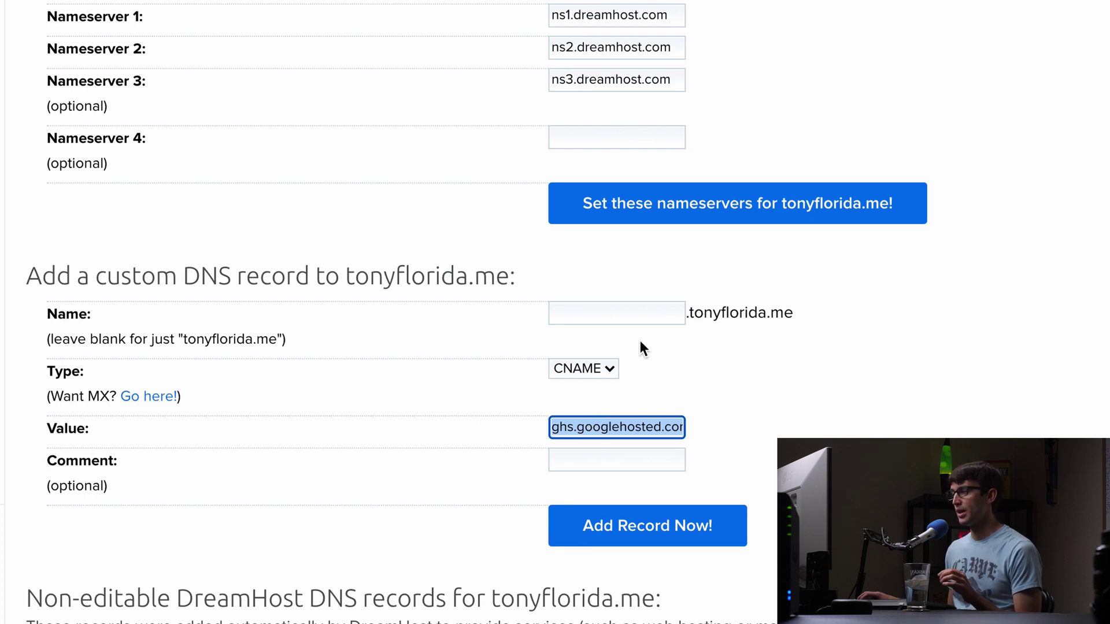
Step: Name the CNAME record www, add it to tonyflorida.me and review the DNS page
left_click(649, 314)
type("www")
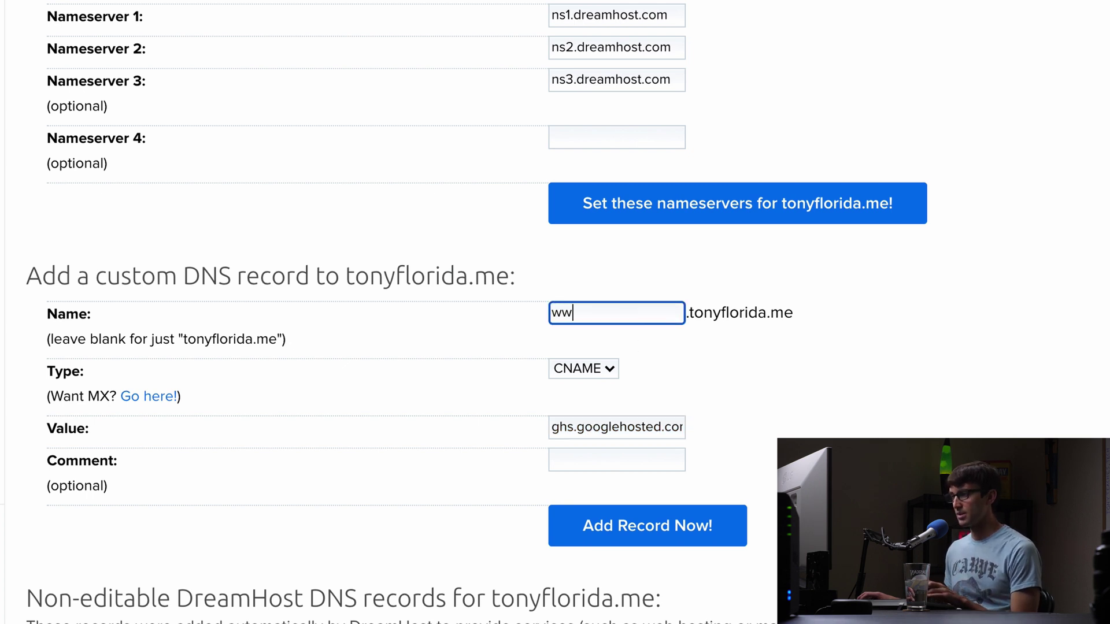
left_click(674, 543)
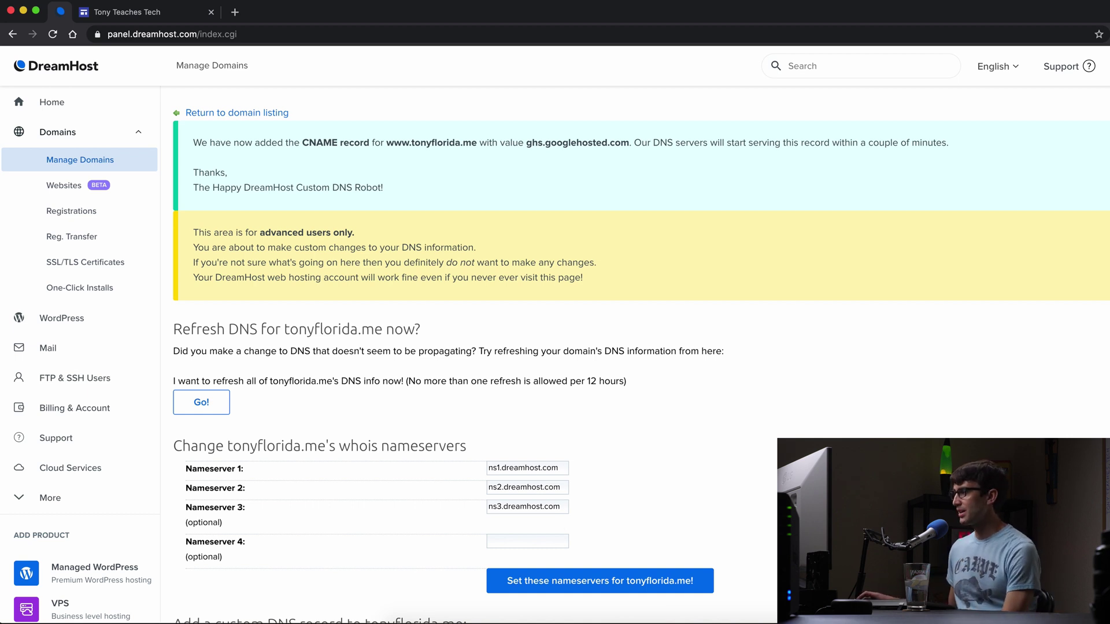
scroll(559, 528, "down", 1)
scroll(636, 352, "down", 1)
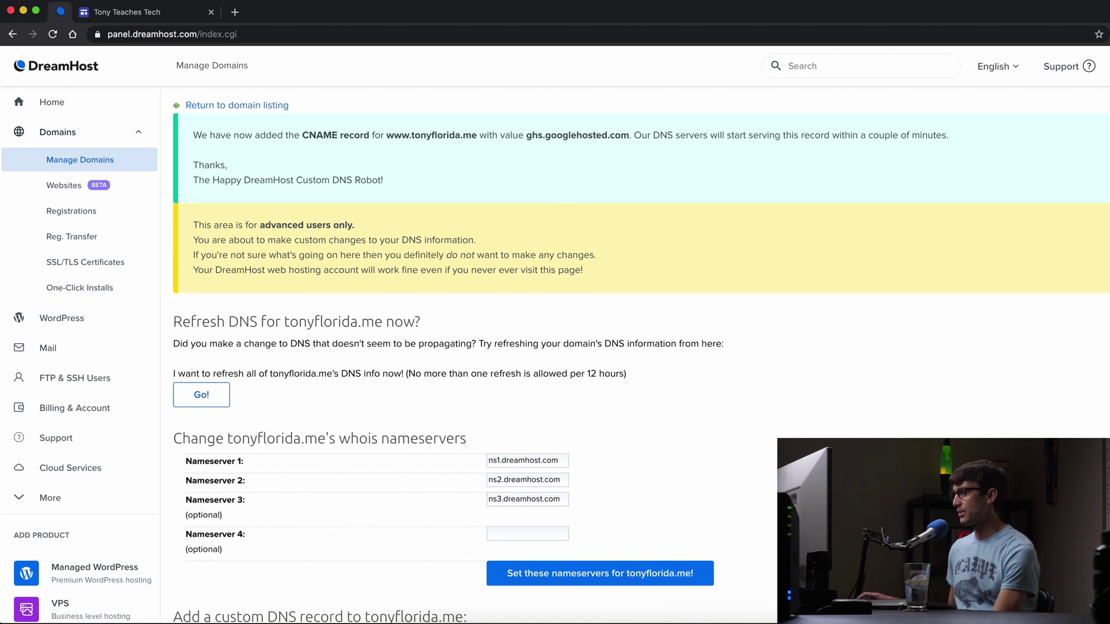
scroll(636, 352, "down", 3)
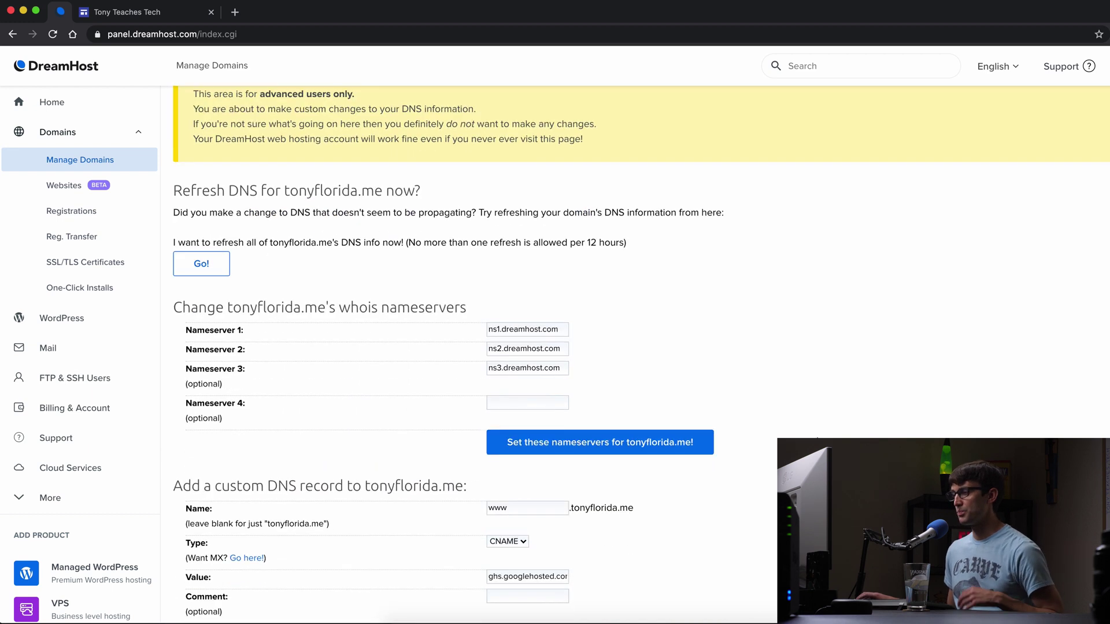
scroll(631, 487, "down", 1)
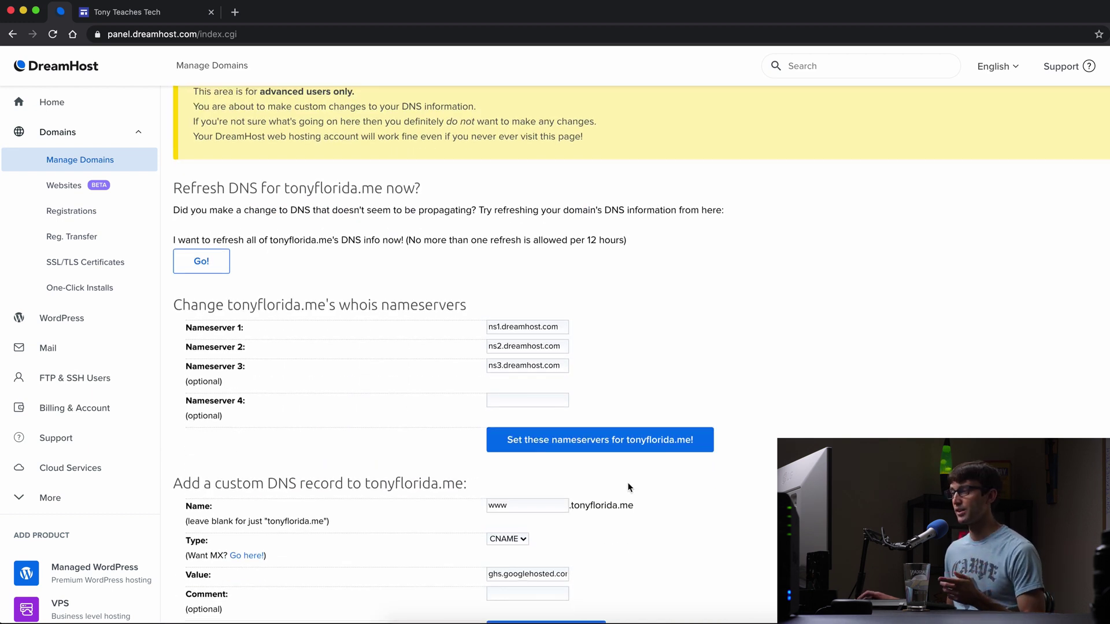
scroll(629, 488, "down", 2)
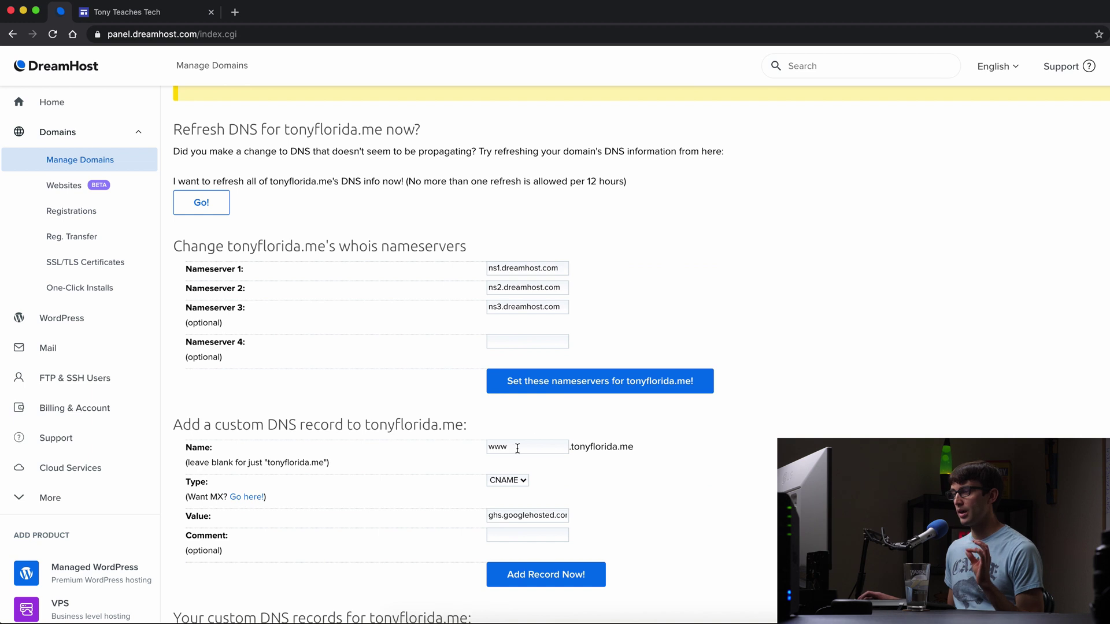
Step: Return to the Google Sites editor and check the custom URL assigned in the site's settings
left_click(168, 18)
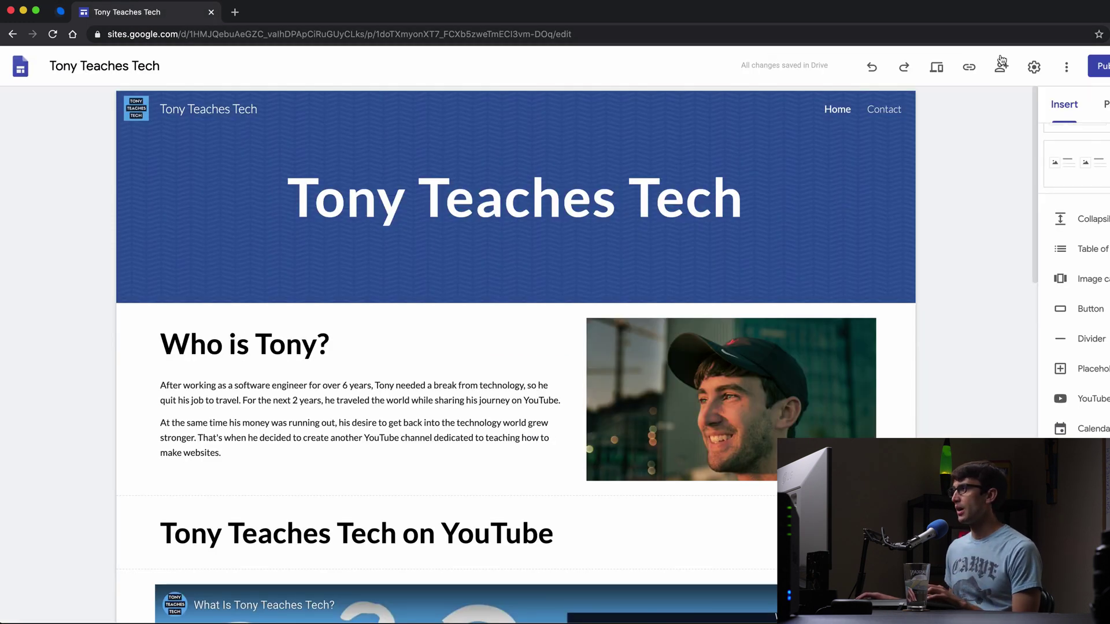
left_click(1035, 67)
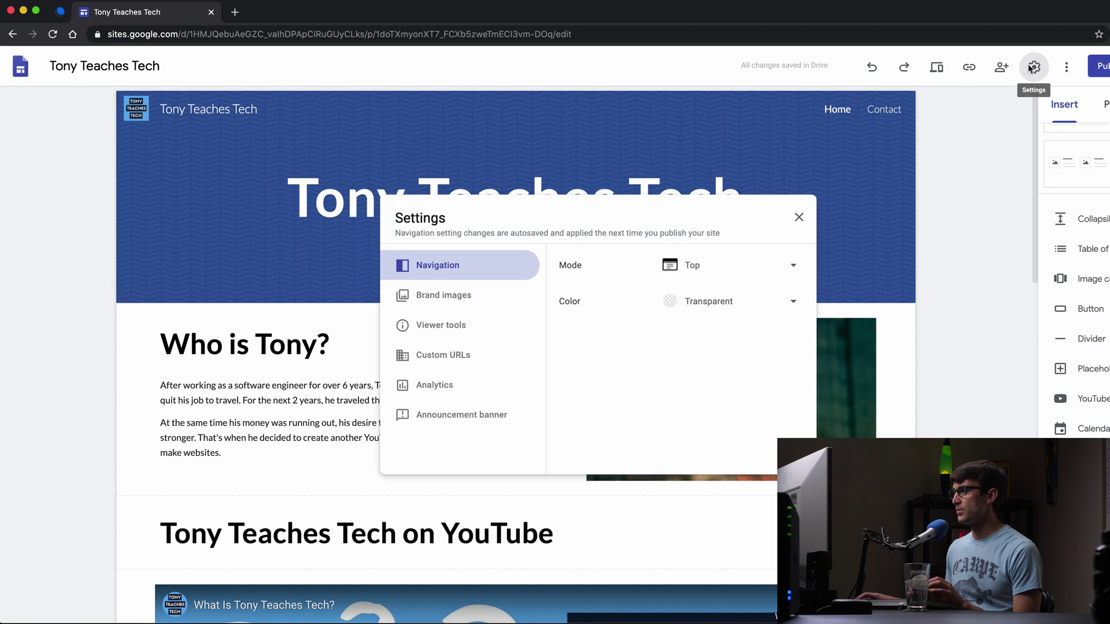
left_click(463, 358)
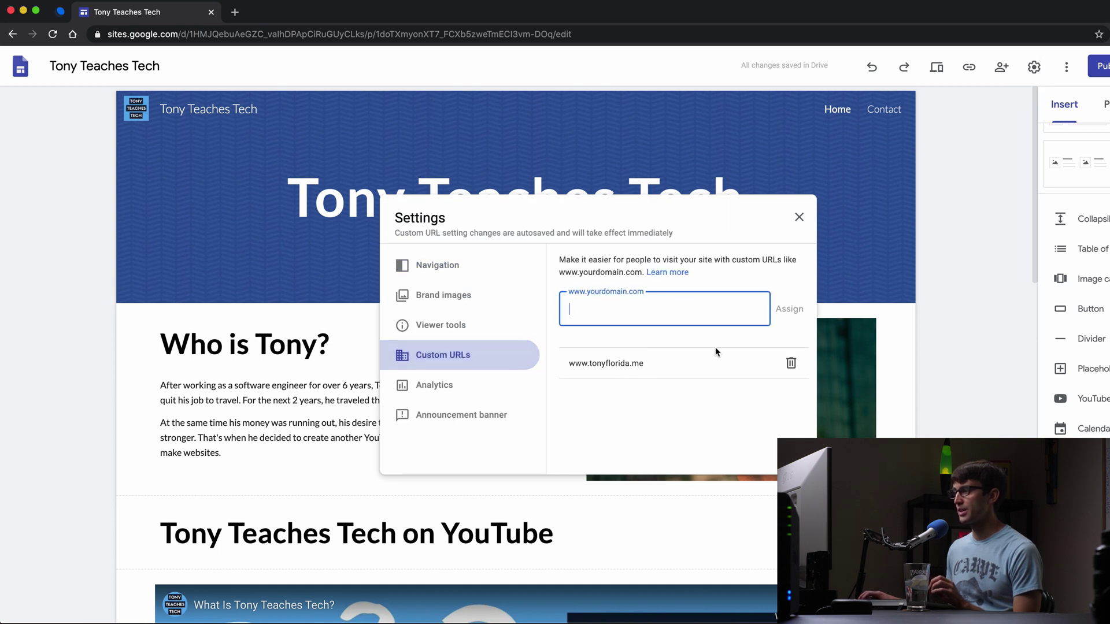
left_click(799, 217)
left_click(234, 12)
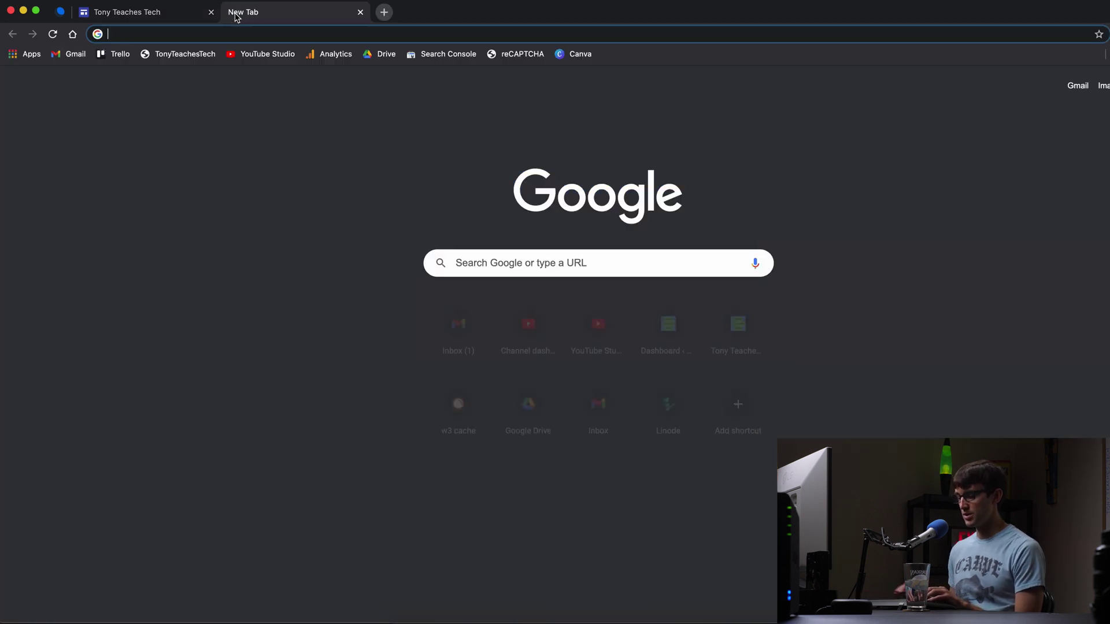
type("www.ton")
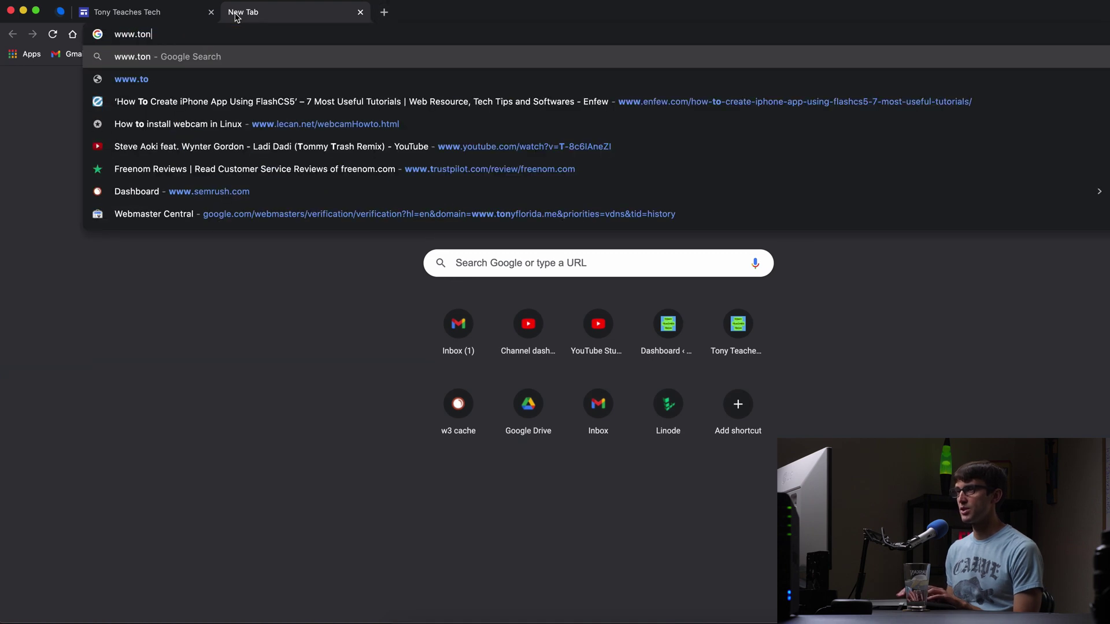
type("yflorida.me")
key("Return")
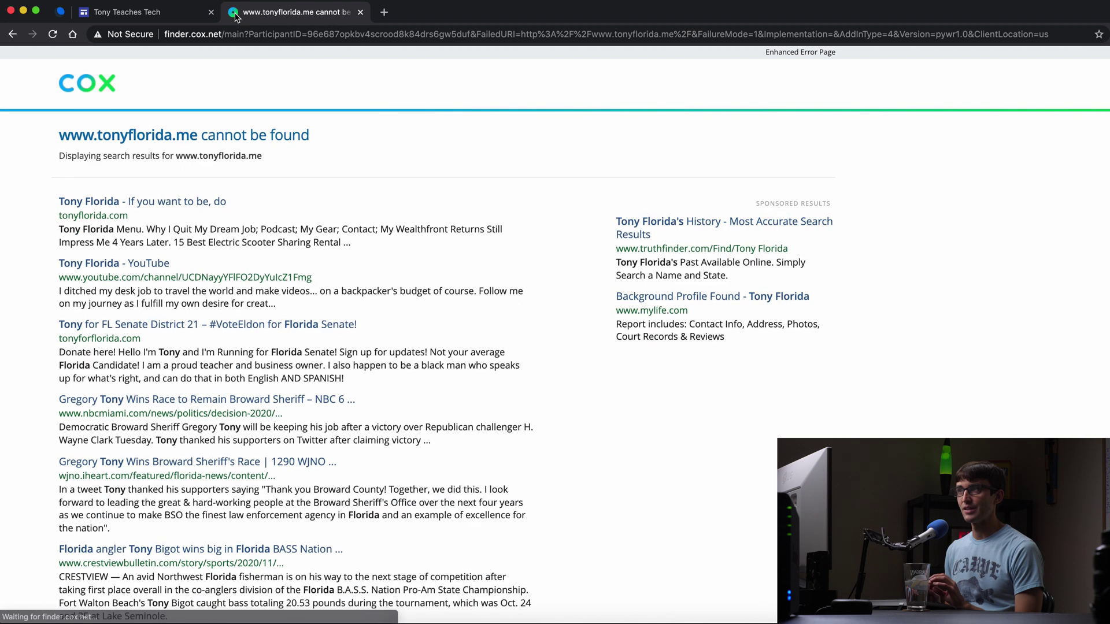
left_click(360, 13)
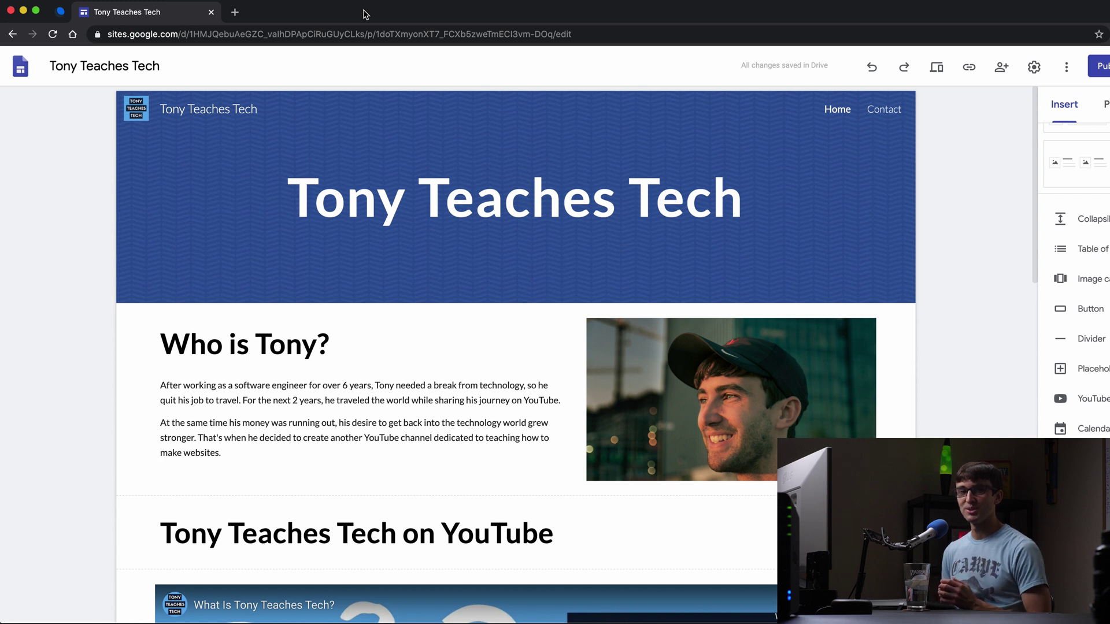
mouse_move(365, 137)
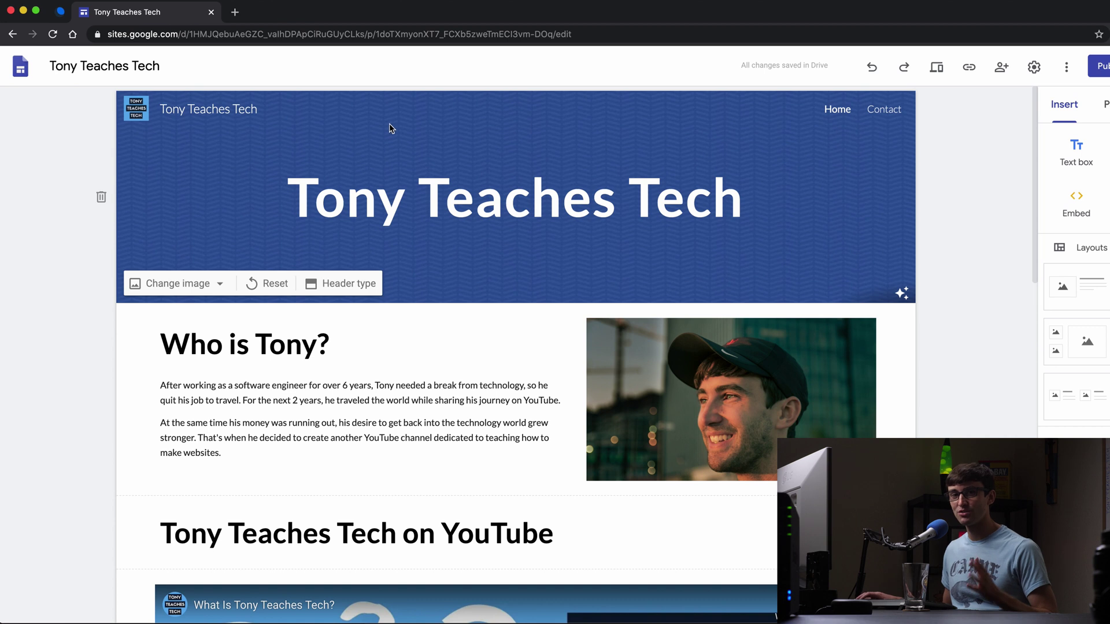
left_click(237, 12)
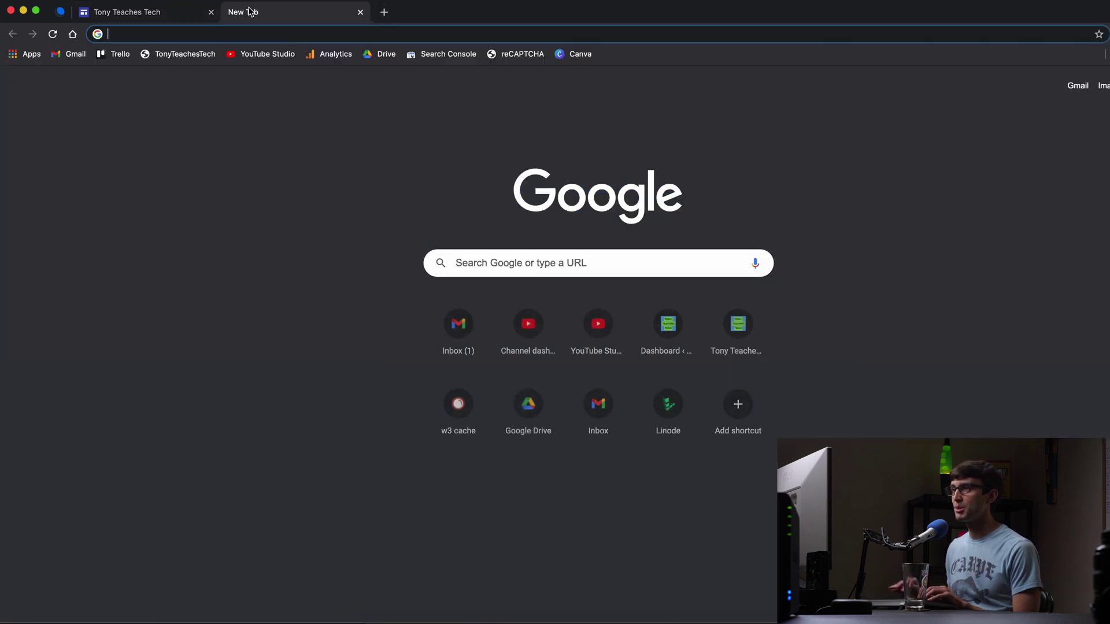
type("www.")
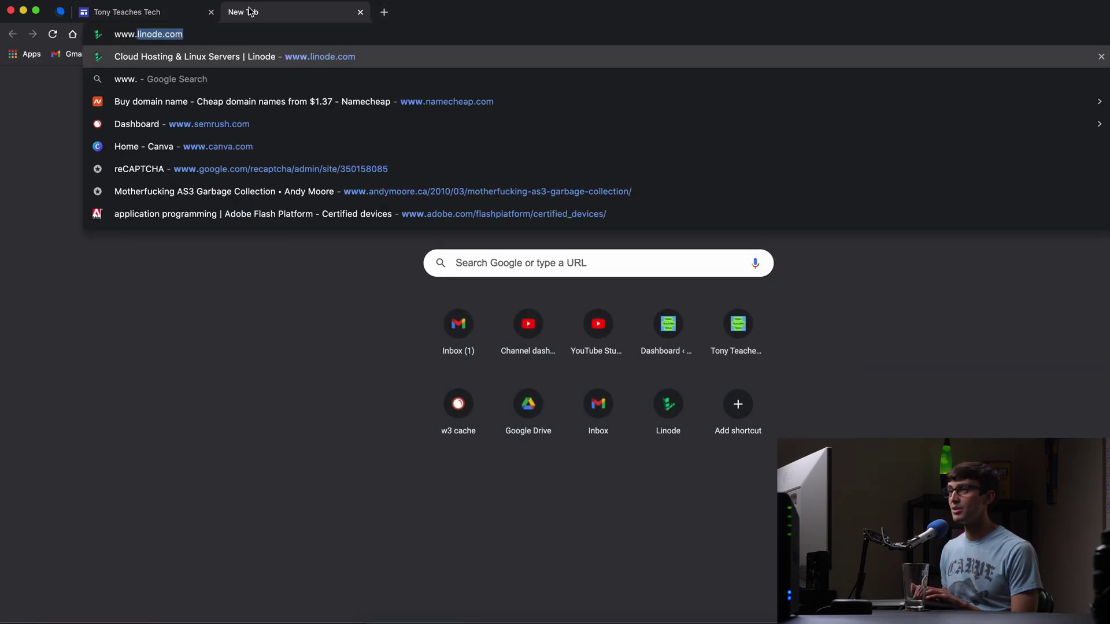
type("tonyflorida.me")
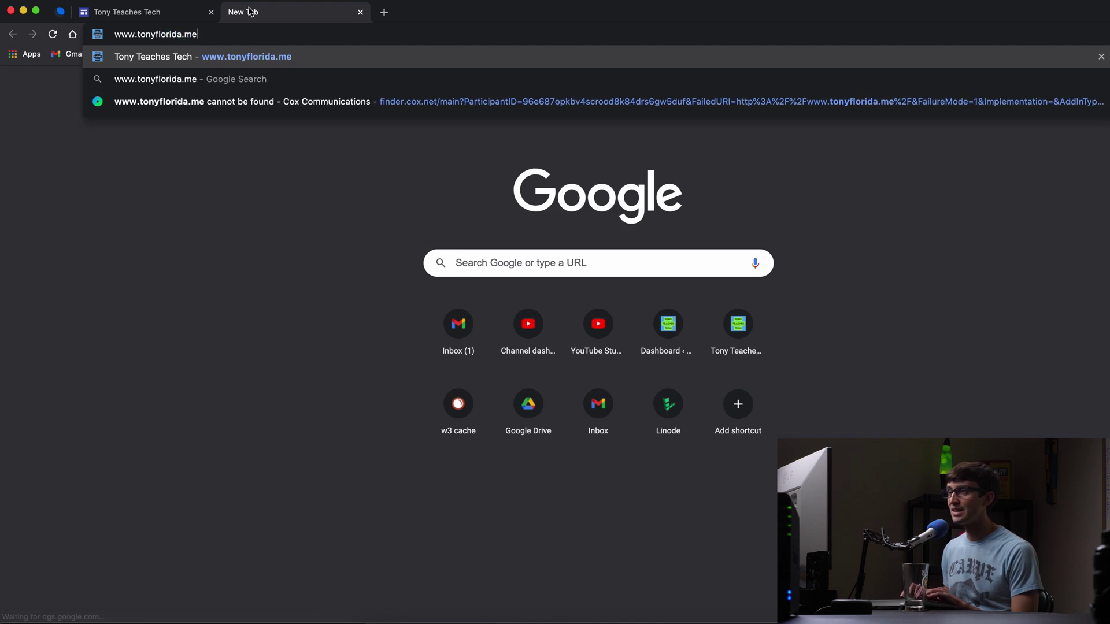
key("Return")
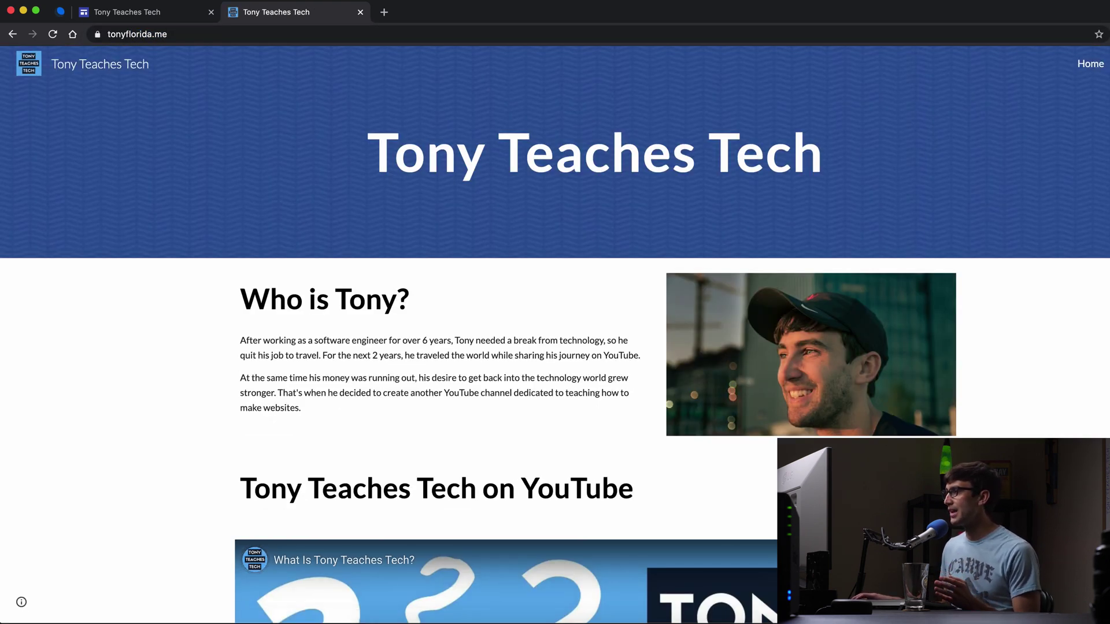
scroll(555, 347, "down", 15)
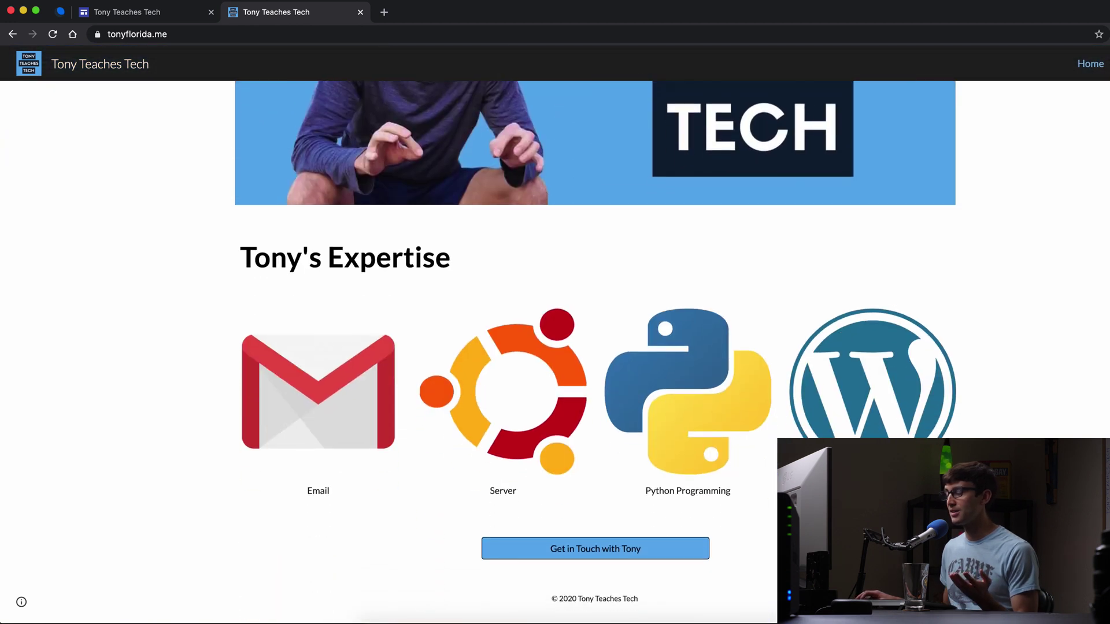
scroll(555, 347, "up", 12)
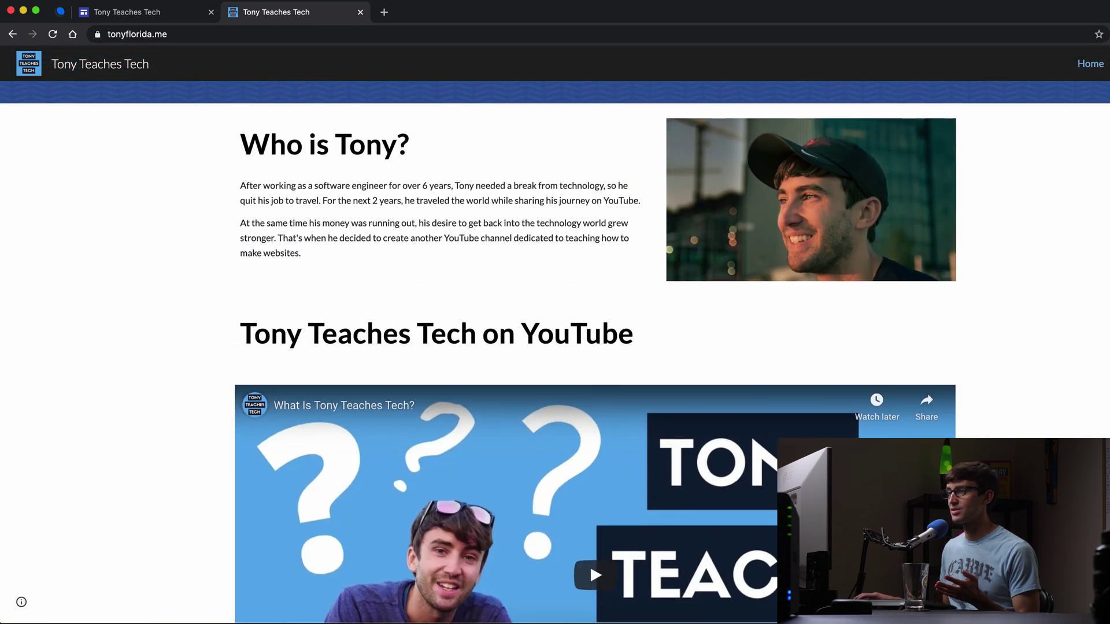
scroll(555, 346, "up", 1)
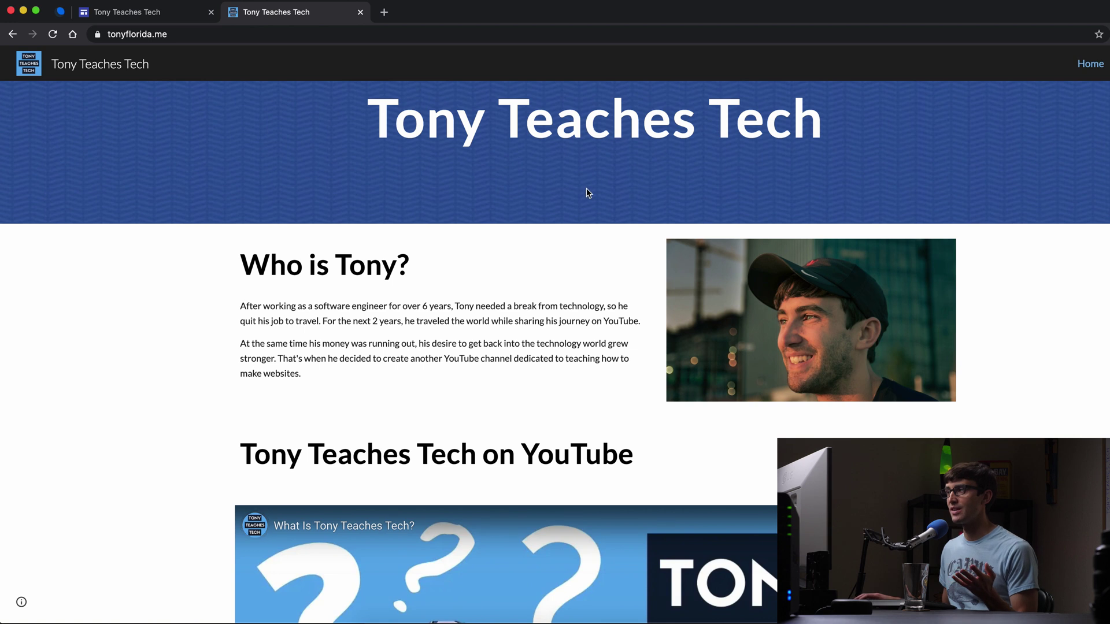
scroll(675, 260, "down", 2)
scroll(676, 260, "up", 3)
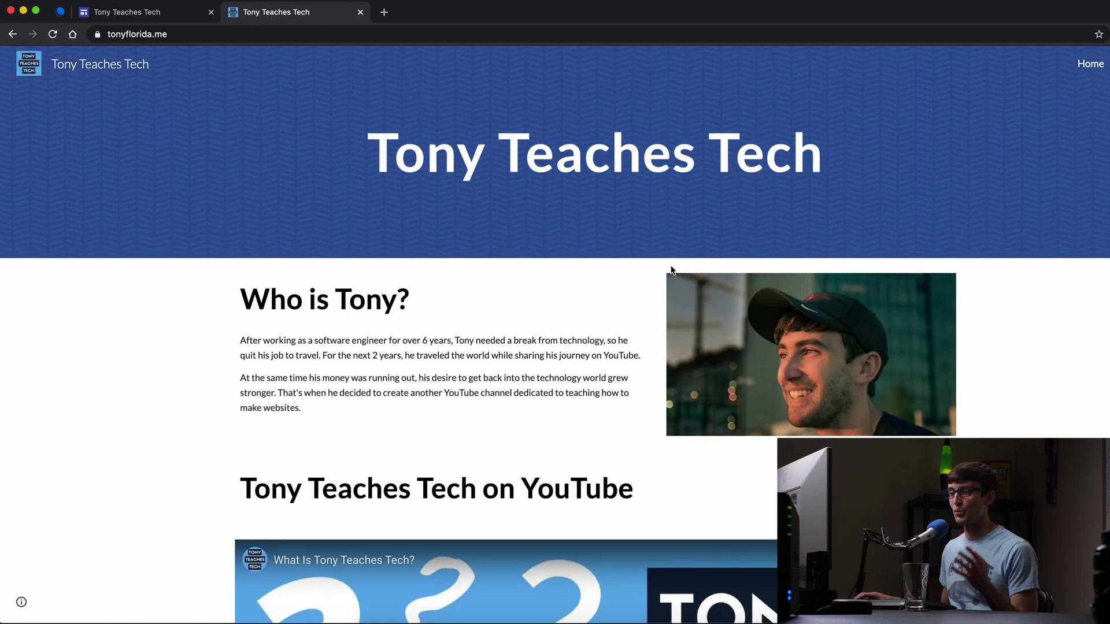